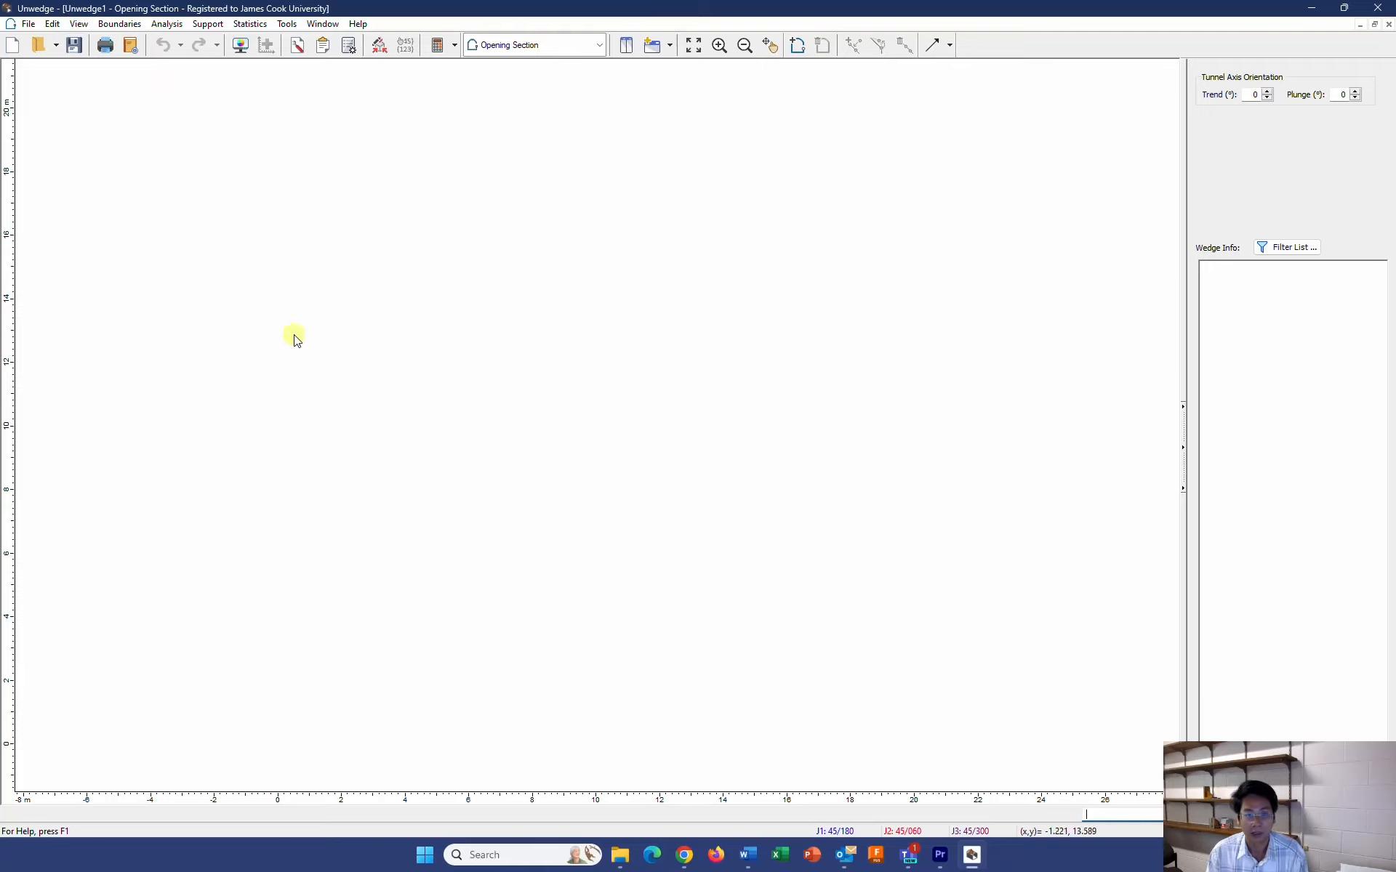
# Review the general and design standard project settings and accept them with metric MPa units, deterministic analysis and tunnel mode
pyautogui.click(165, 26)
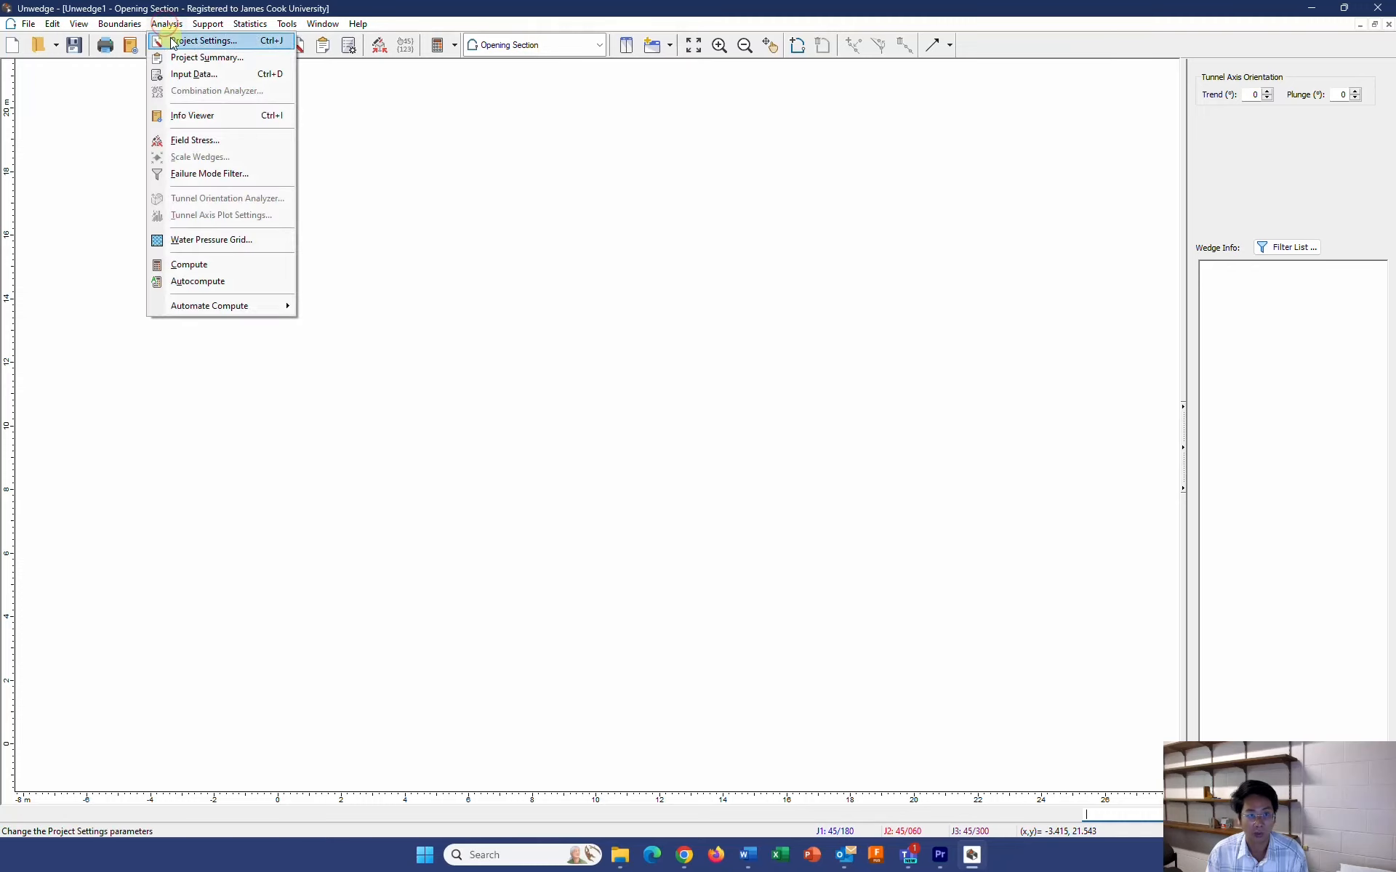
pyautogui.click(189, 41)
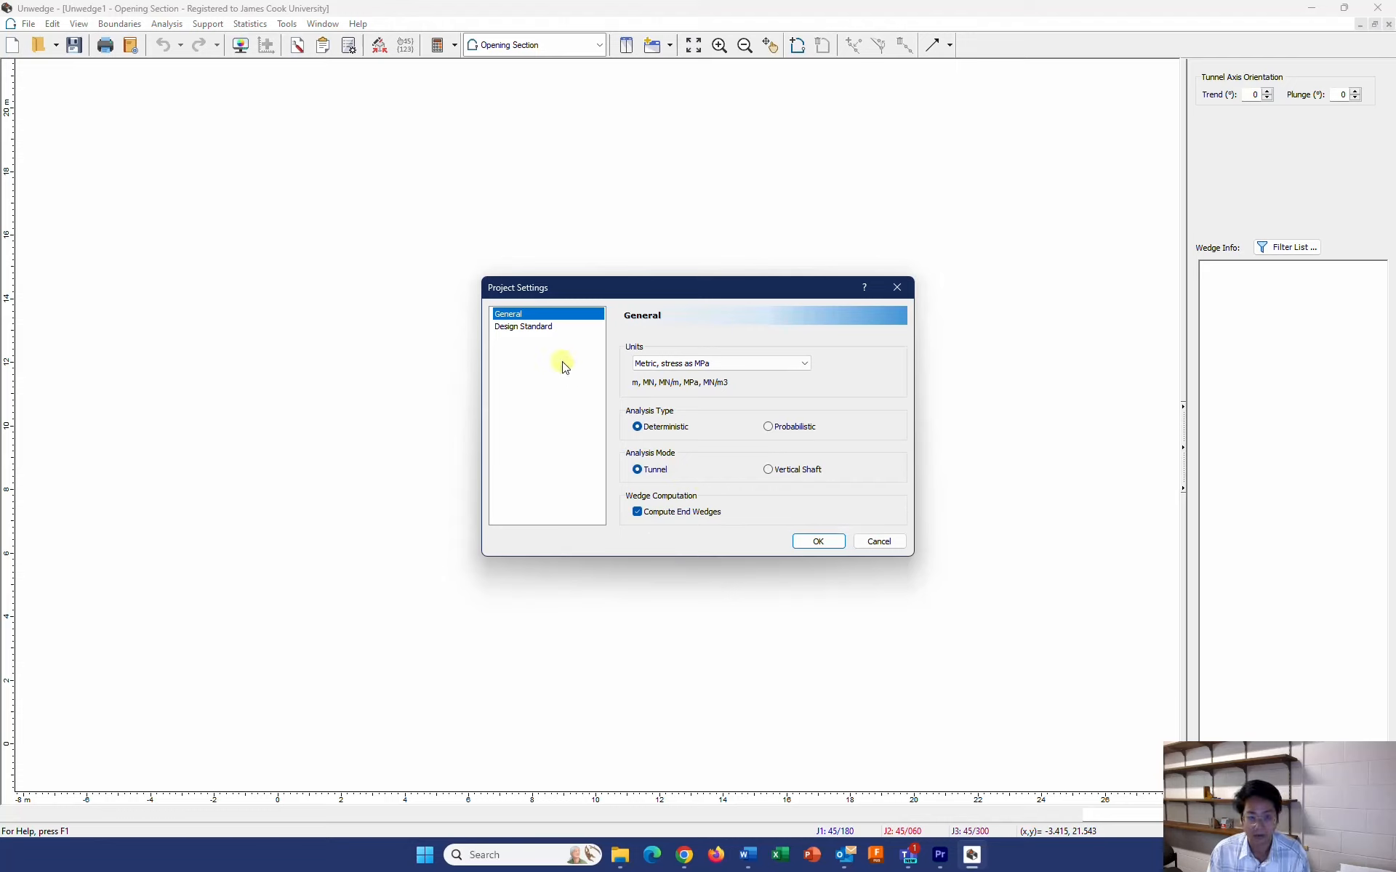
pyautogui.click(518, 329)
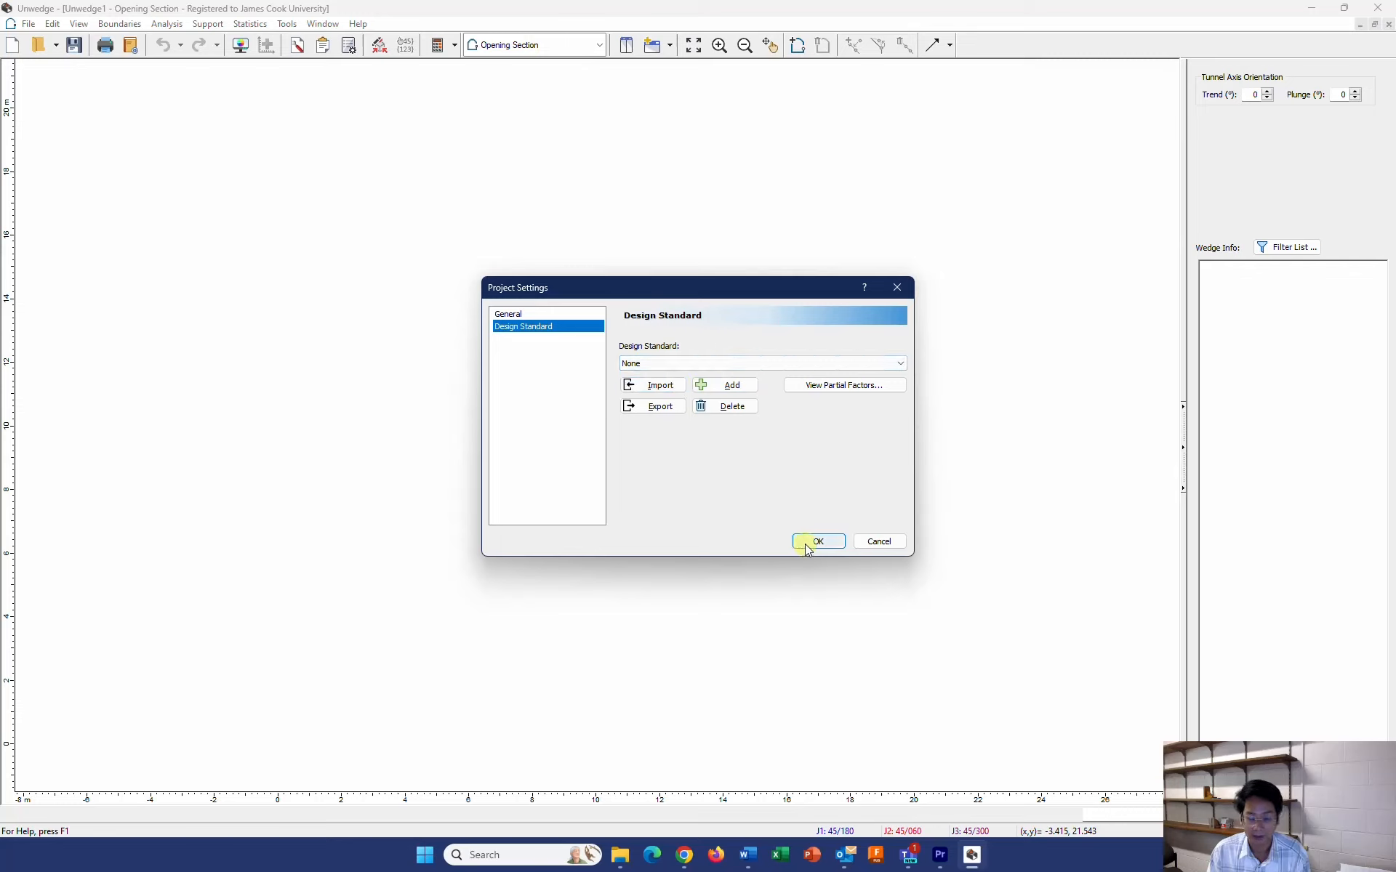
pyautogui.click(542, 314)
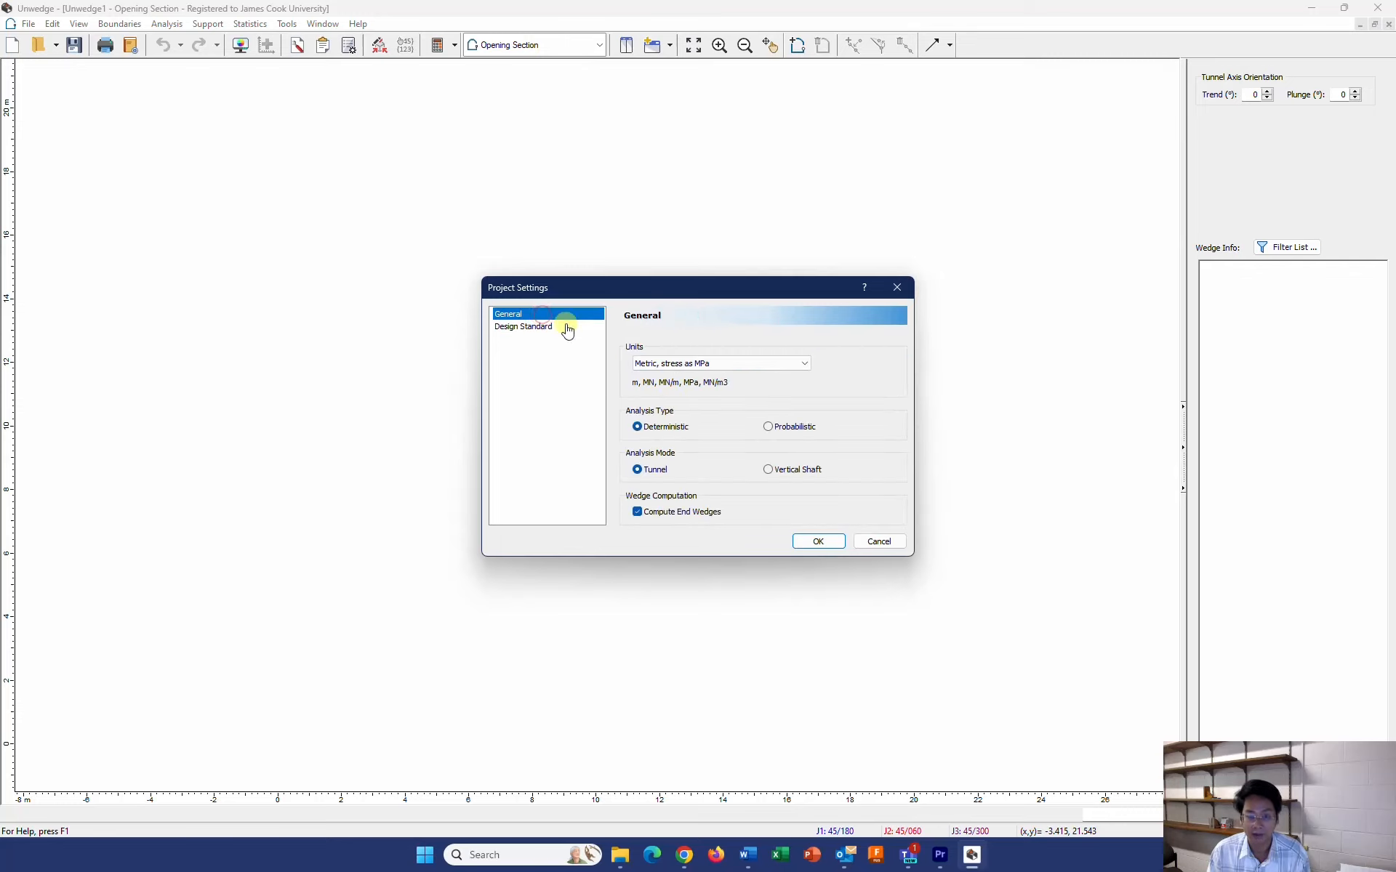
pyautogui.click(819, 541)
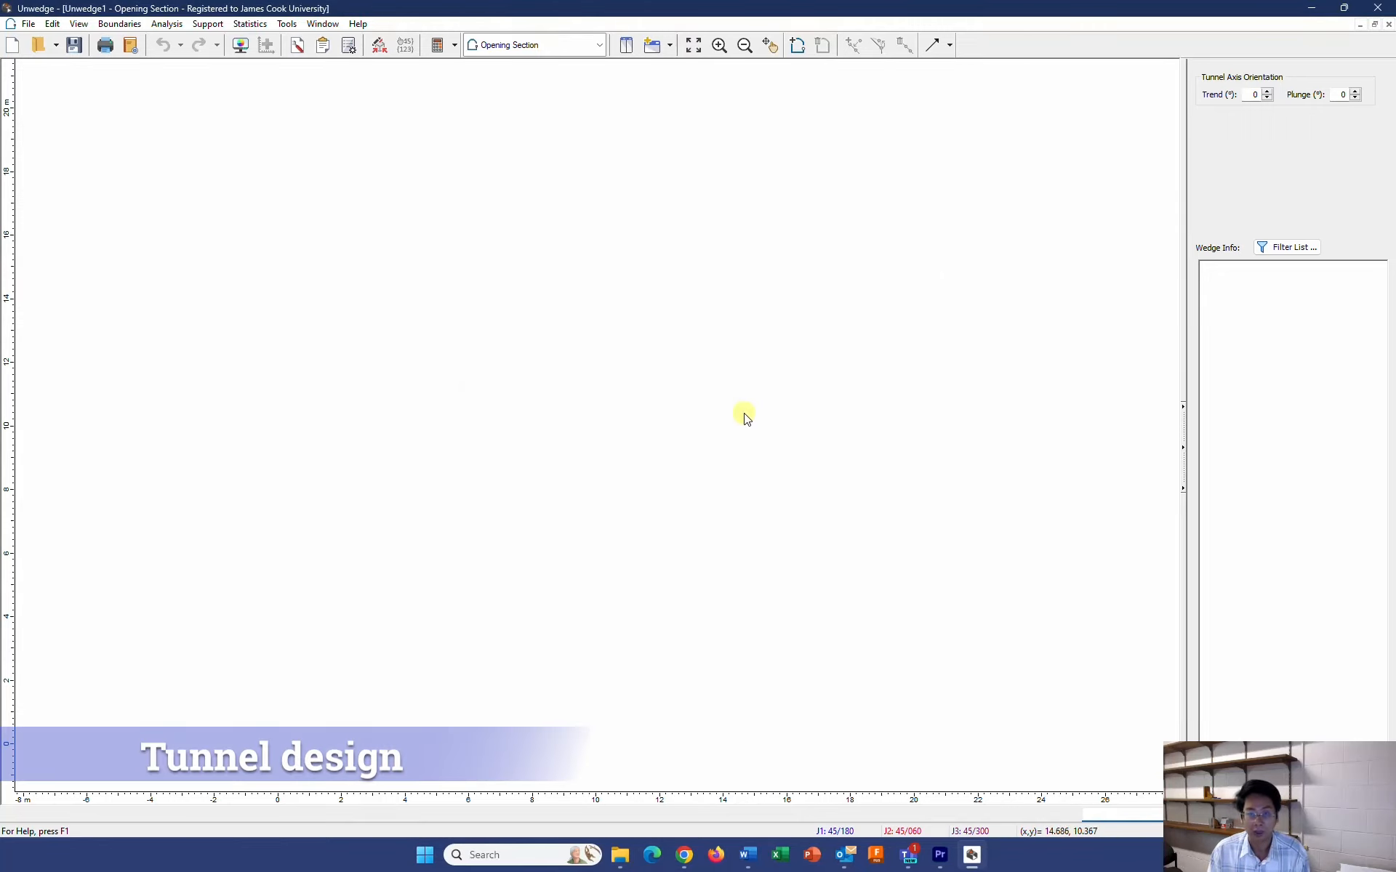
# Start the opening section with floor vertices at 0,0 and 5,0 and a wall vertex at 5,4
pyautogui.click(797, 48)
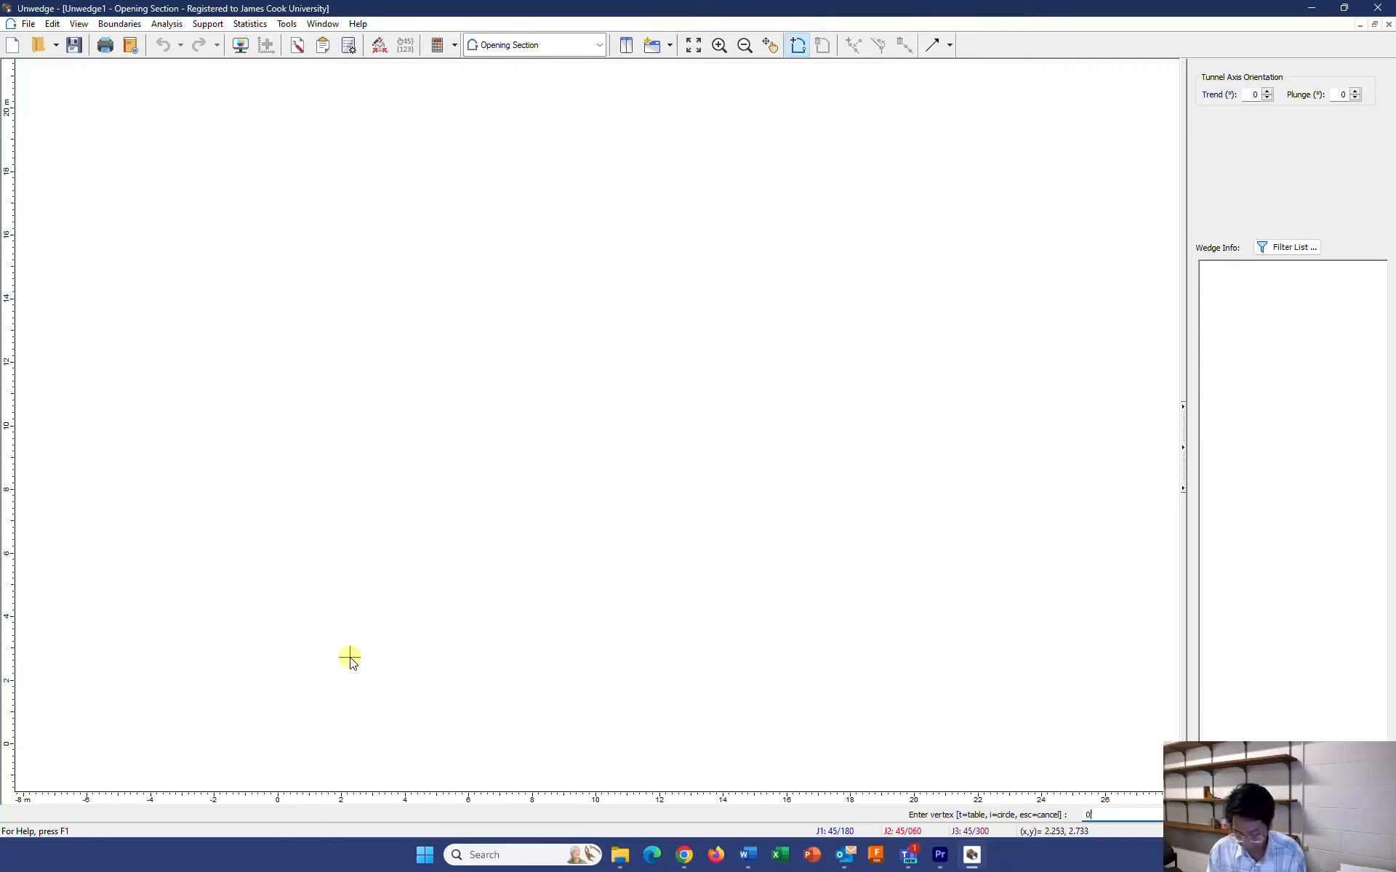
pyautogui.press('Return')
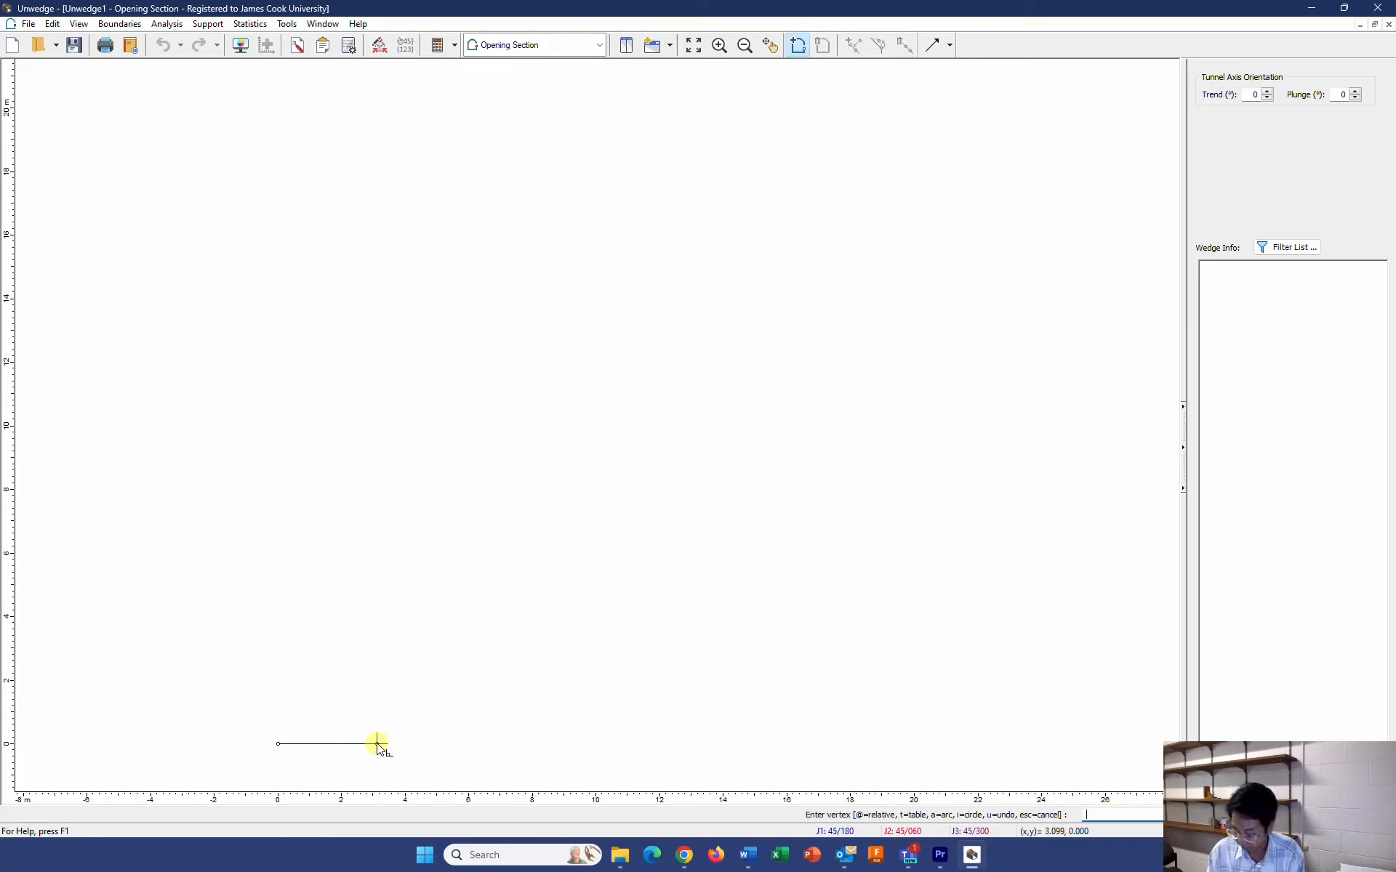
pyautogui.write('5,0')
pyautogui.press('Return')
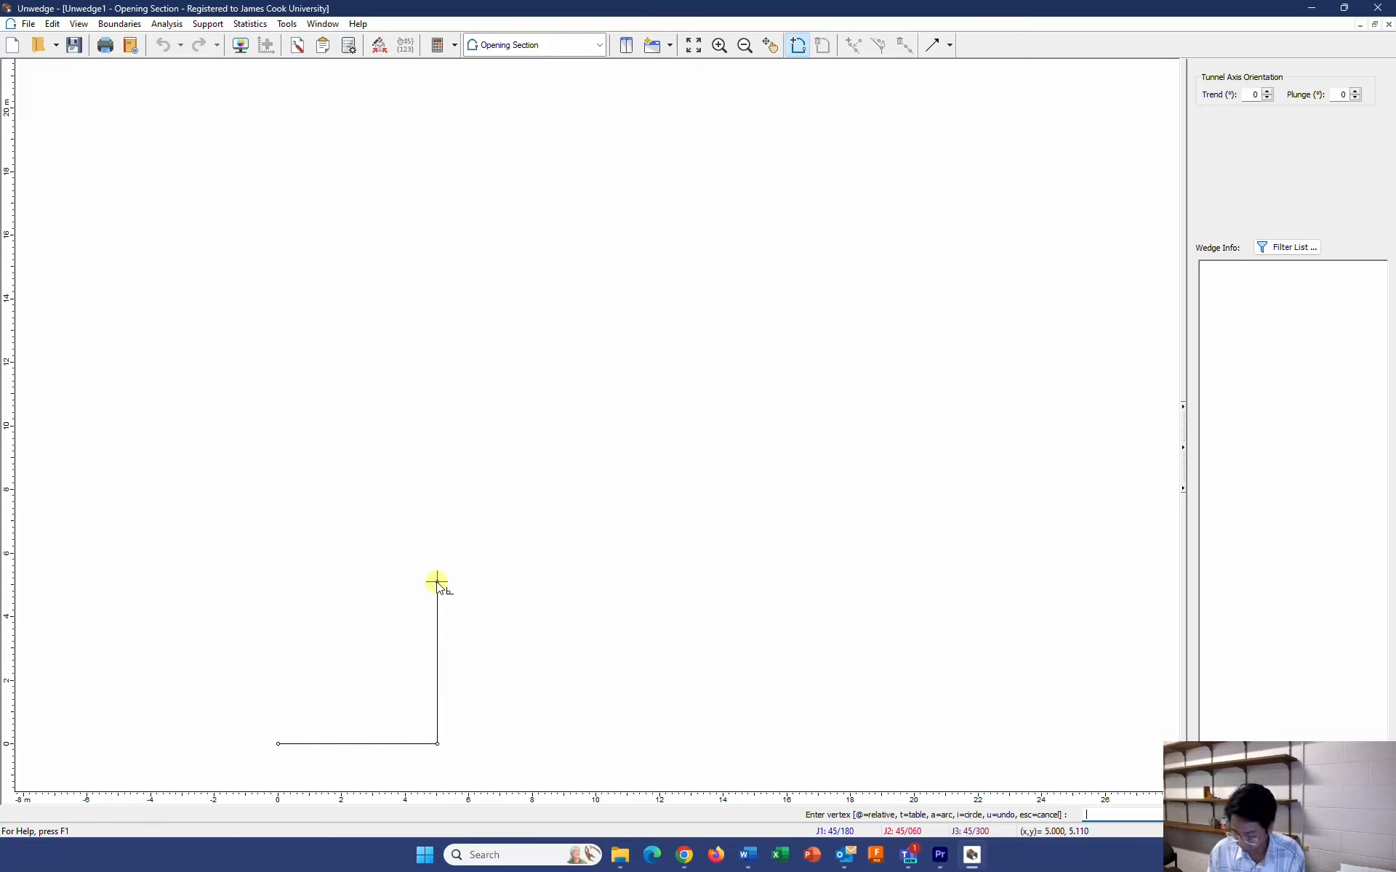
pyautogui.press('Return')
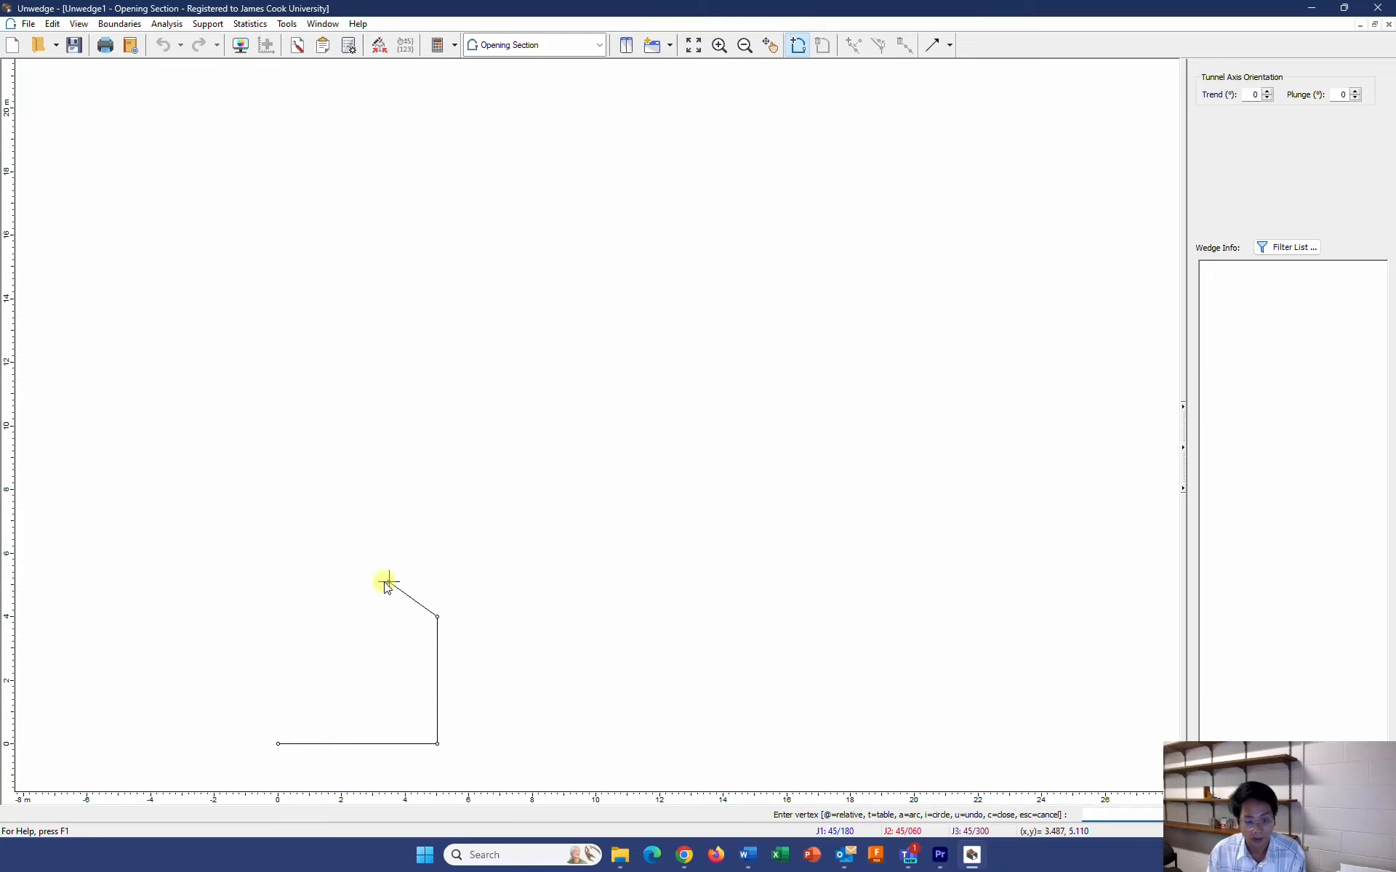
# Add a roof arc by start, center and end points, centered at 2.5,2.5 and ending at 0,4, and close the boundary at 0,0
pyautogui.rightClick(356, 617)
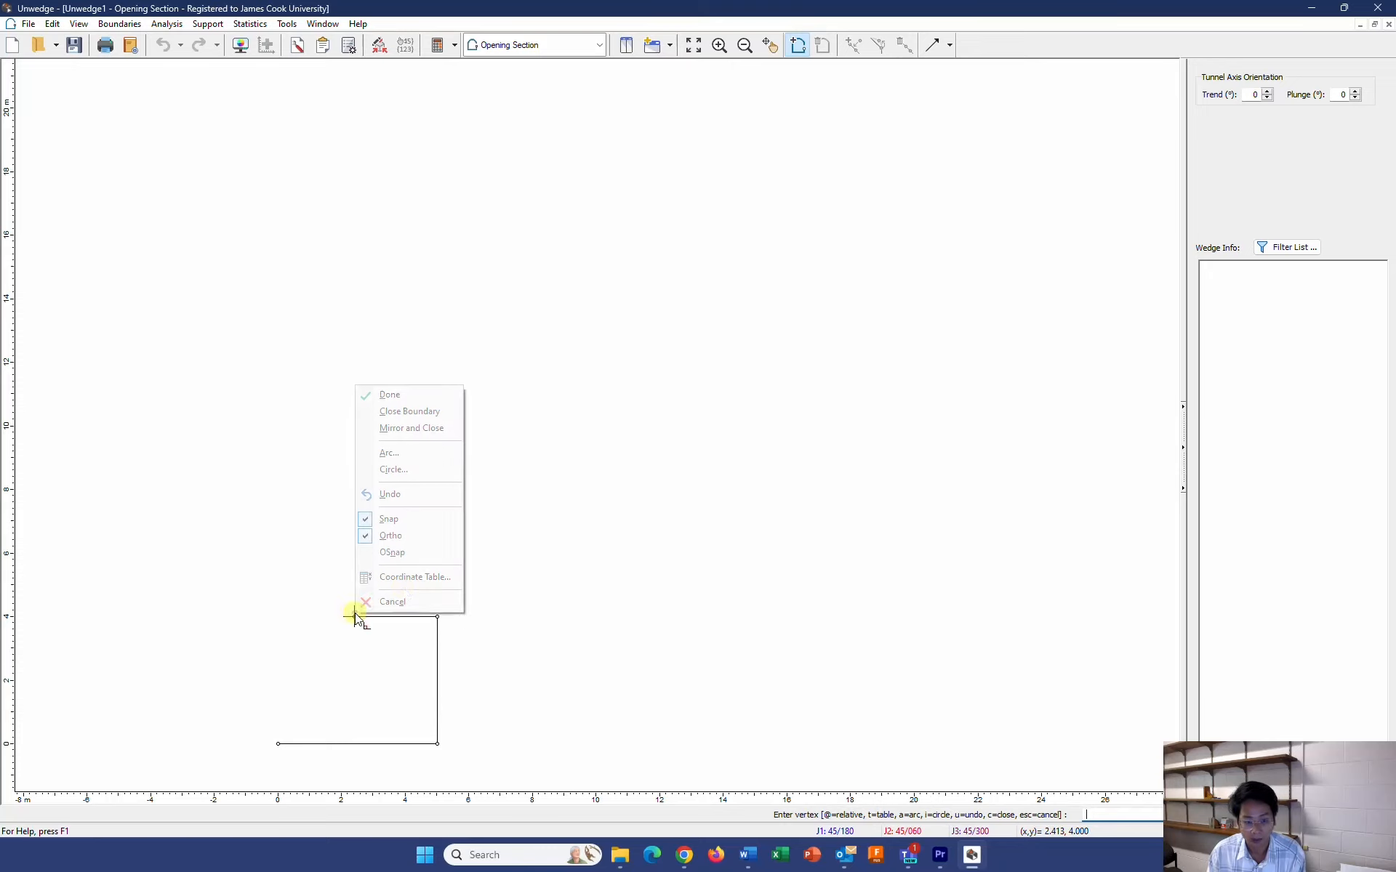
pyautogui.click(410, 453)
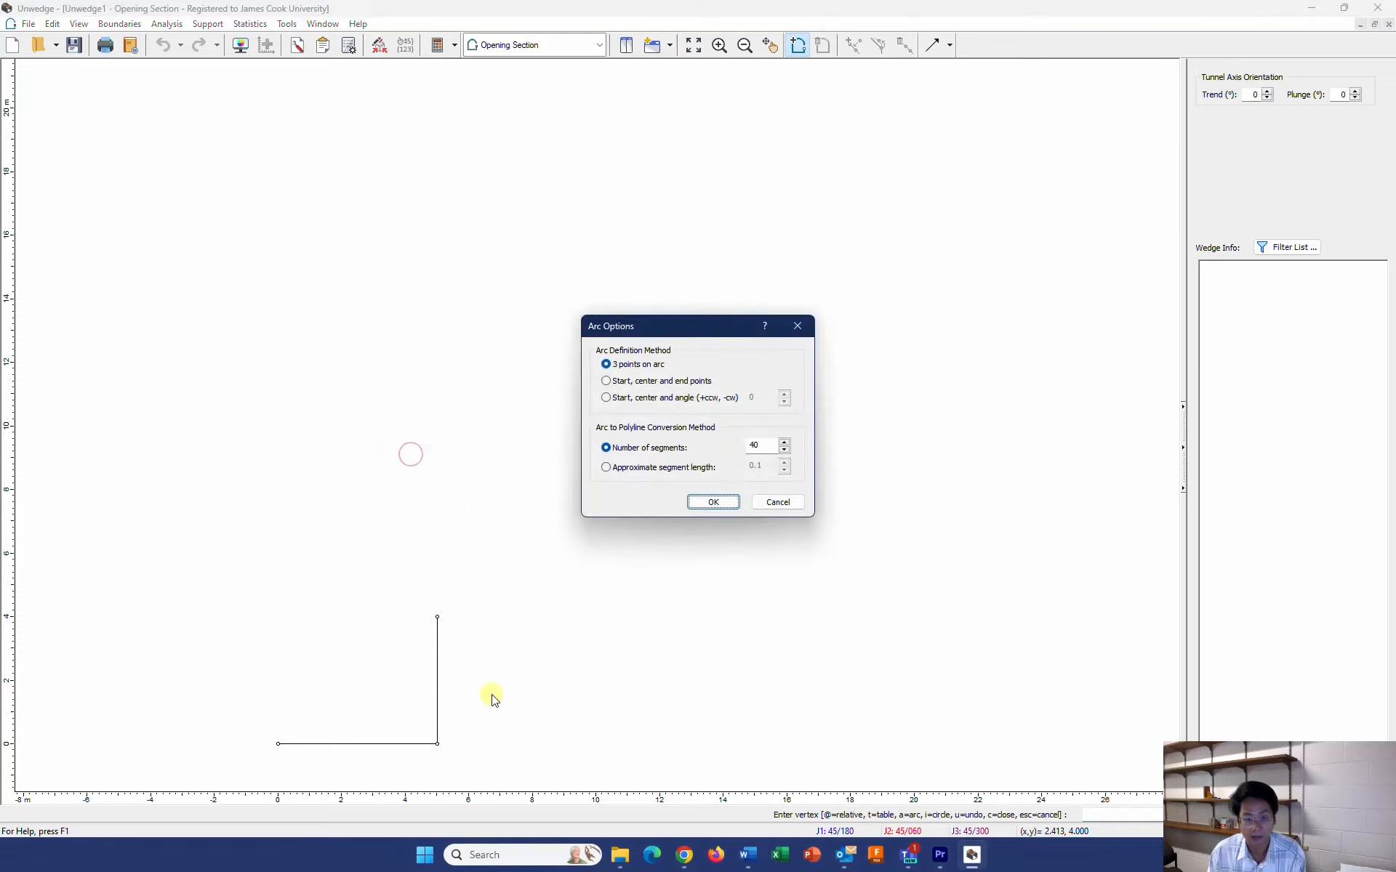
pyautogui.click(611, 382)
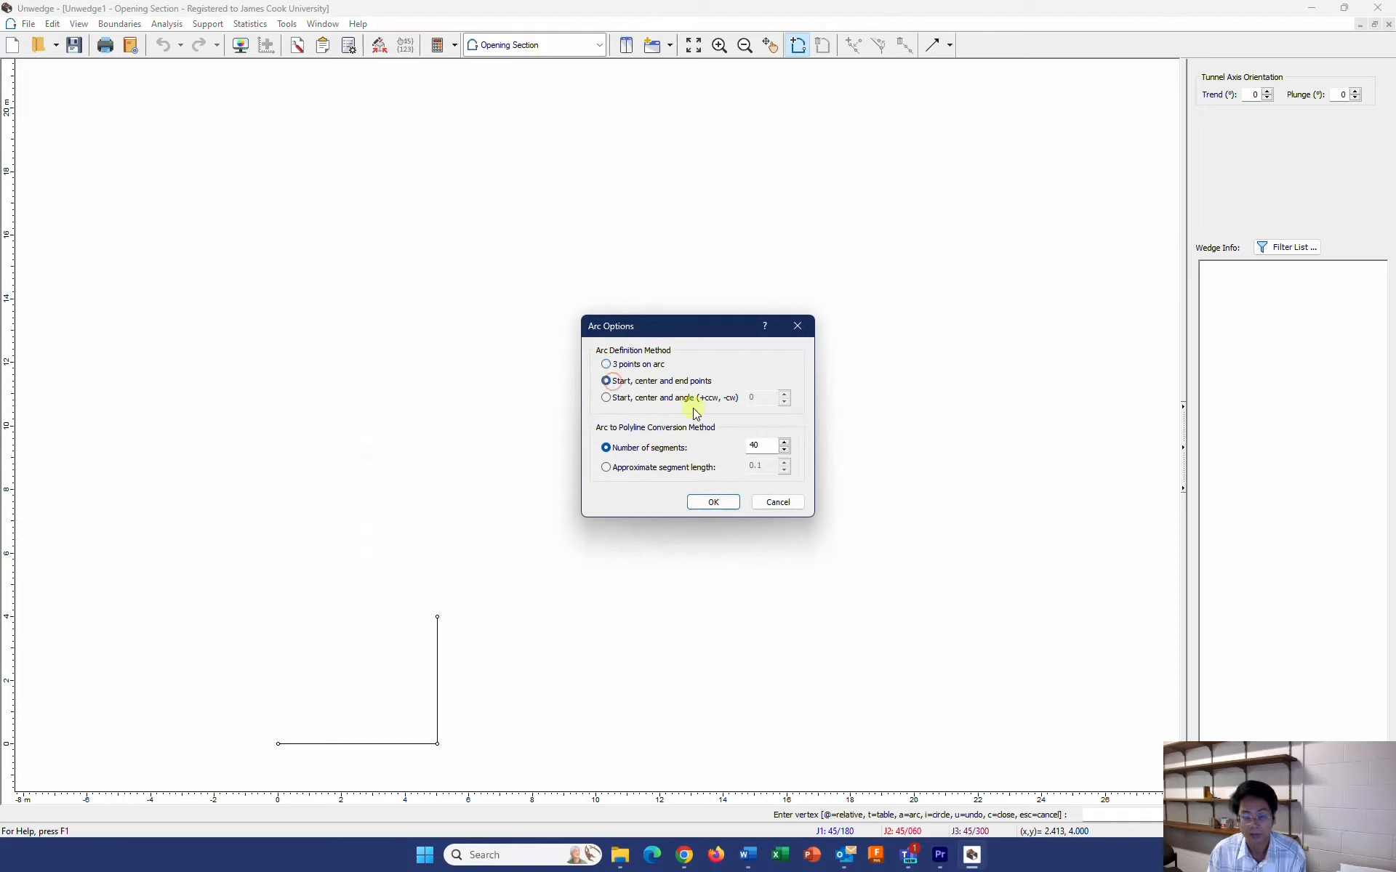
pyautogui.click(708, 505)
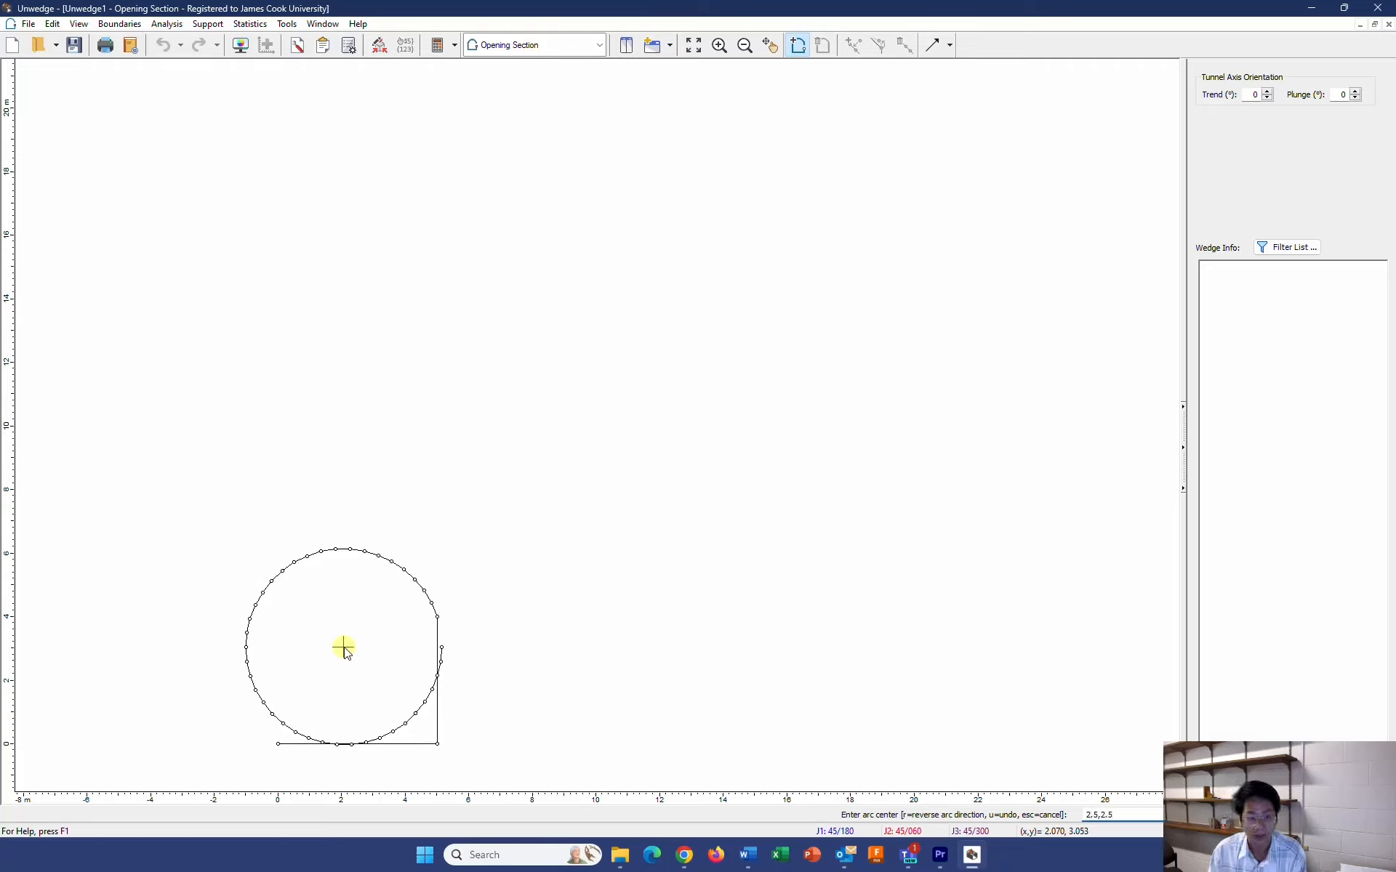
pyautogui.write('2.5,2.5')
pyautogui.press('Return')
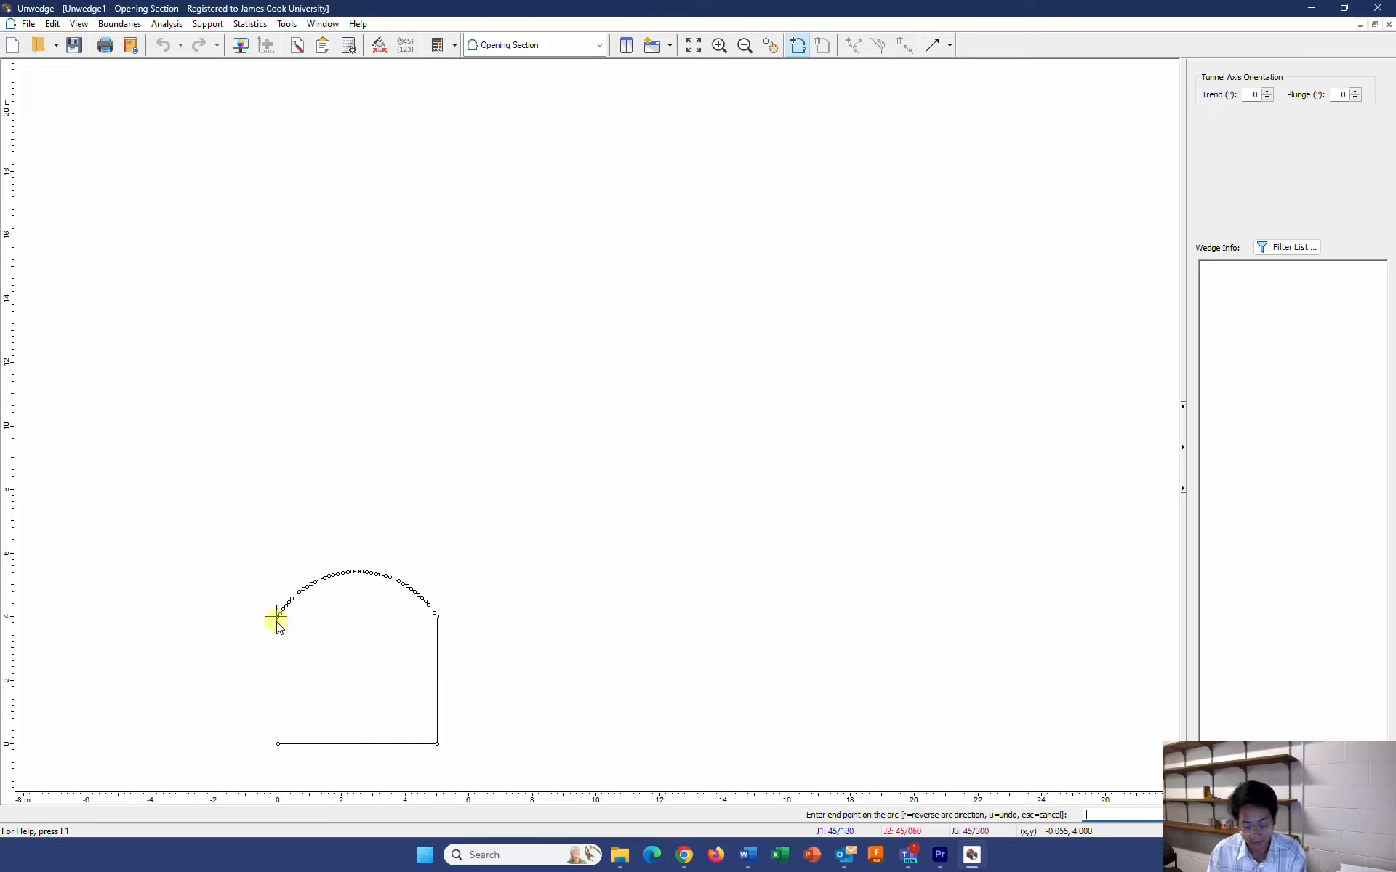
pyautogui.write('0,4')
pyautogui.press('Return')
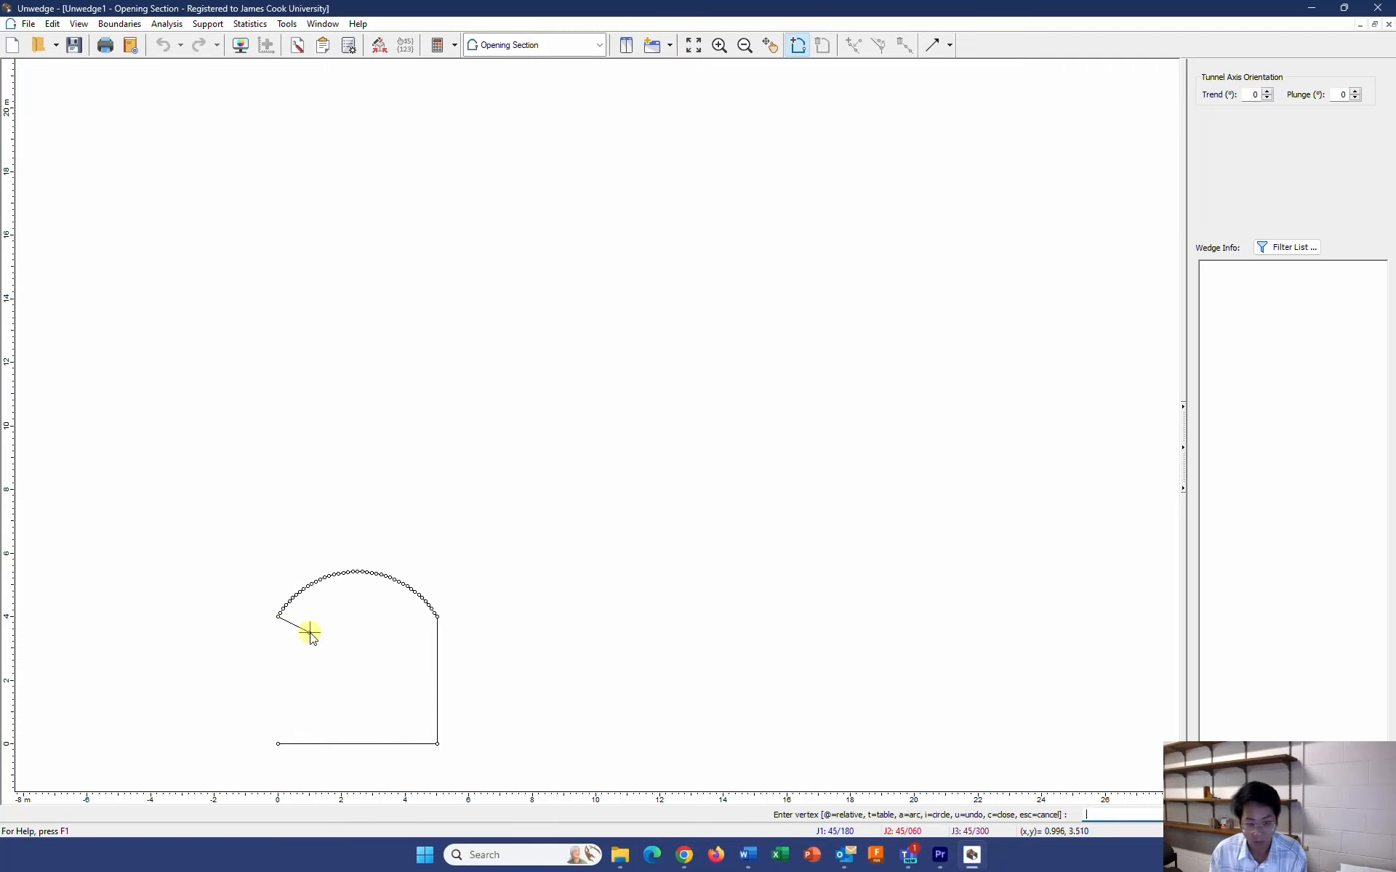
pyautogui.click(277, 744)
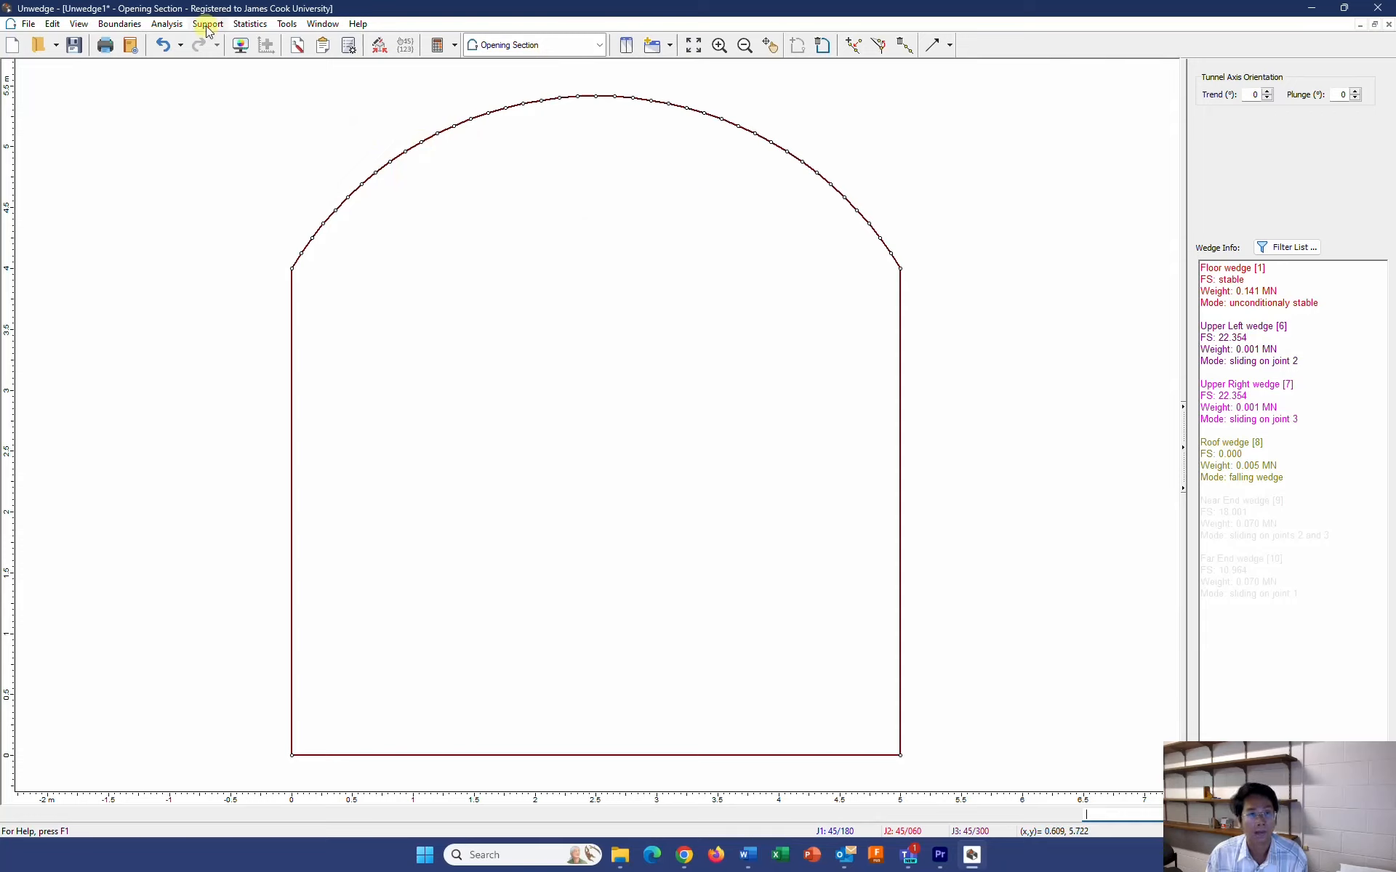
# In the input data, set the tunnel axis trend to 150° with a plunge of 0°
pyautogui.click(168, 24)
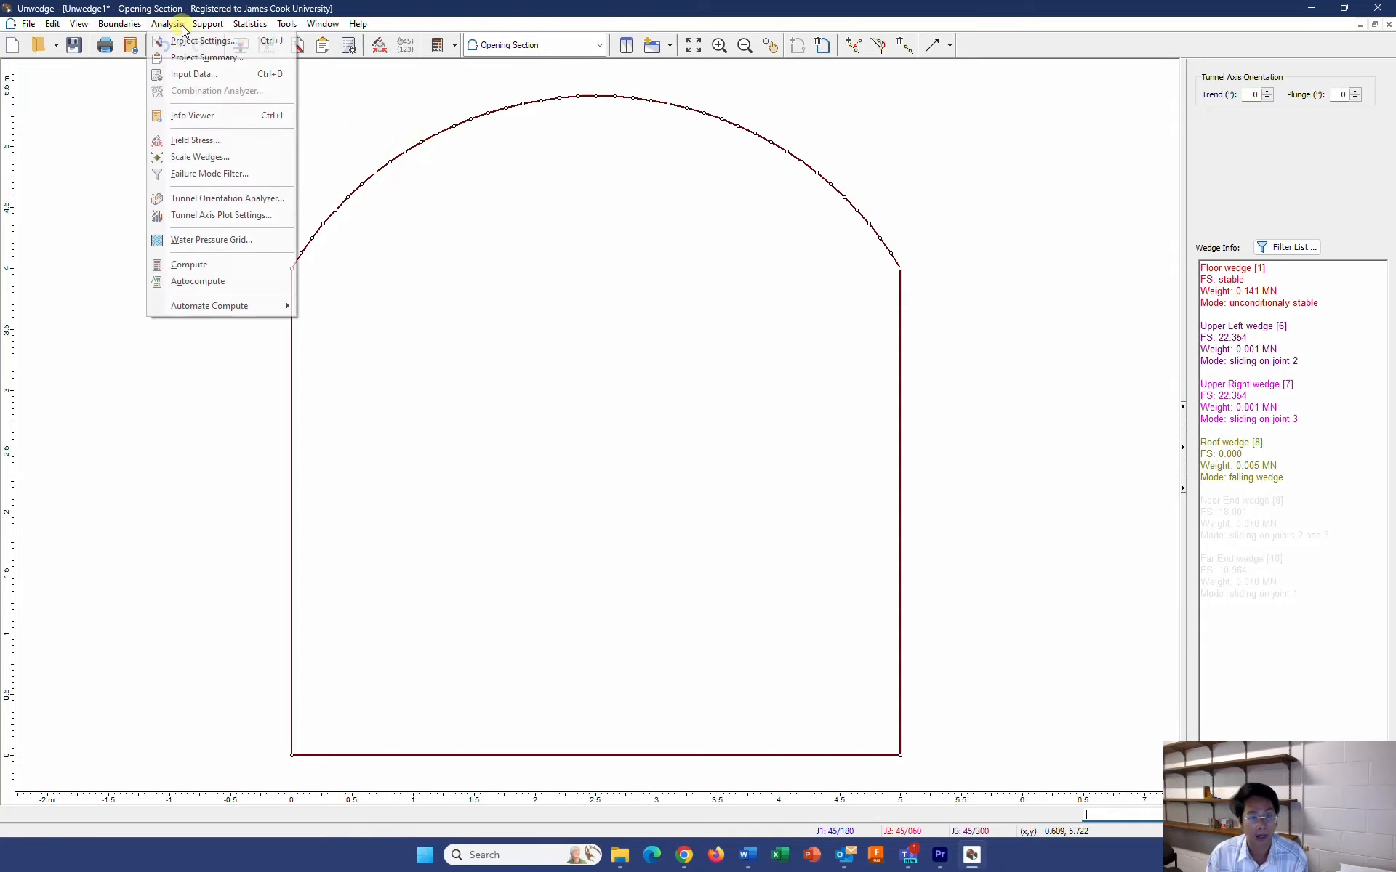
pyautogui.click(191, 76)
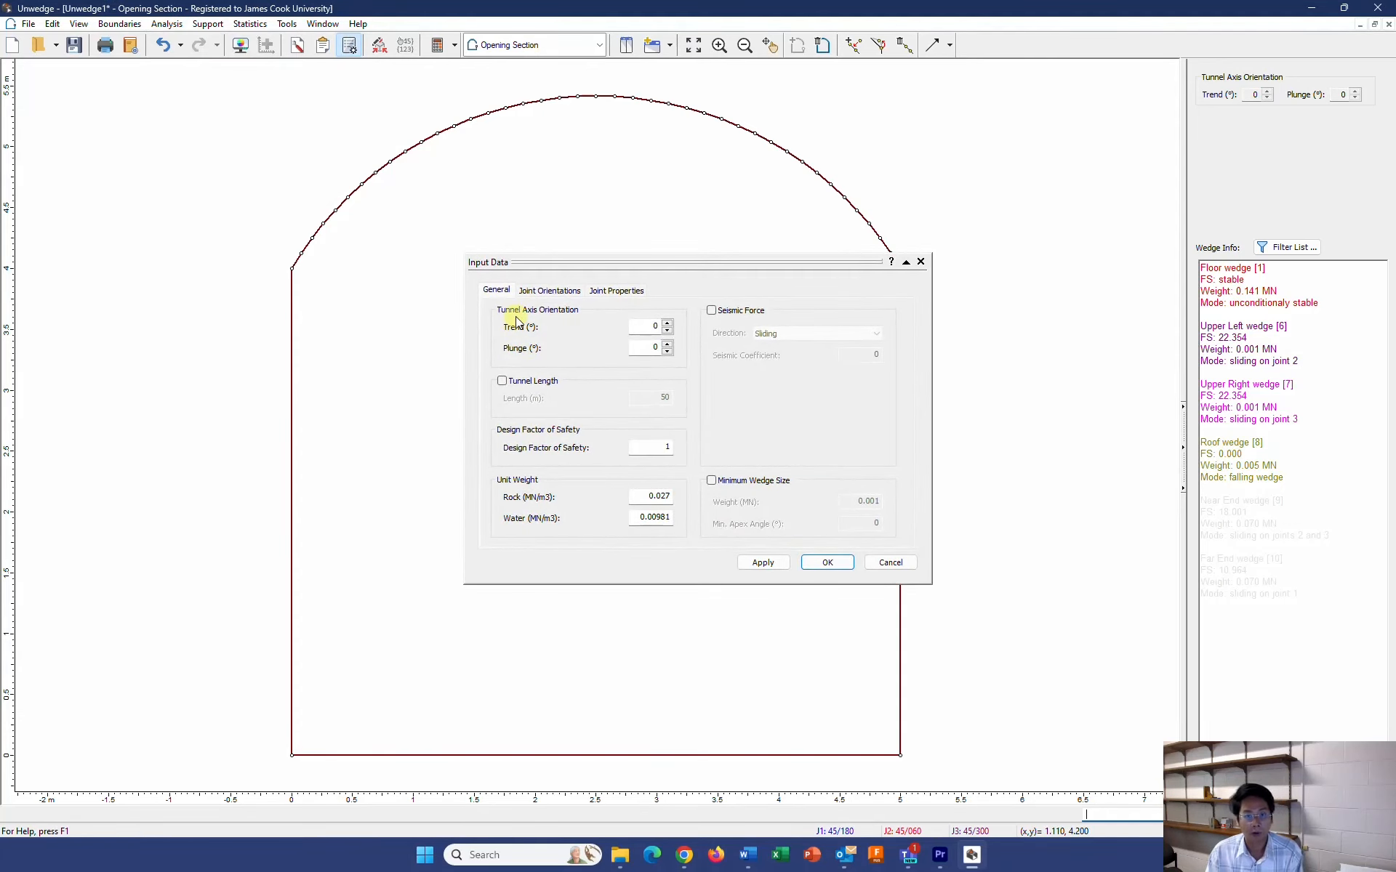
pyautogui.doubleClick(652, 326)
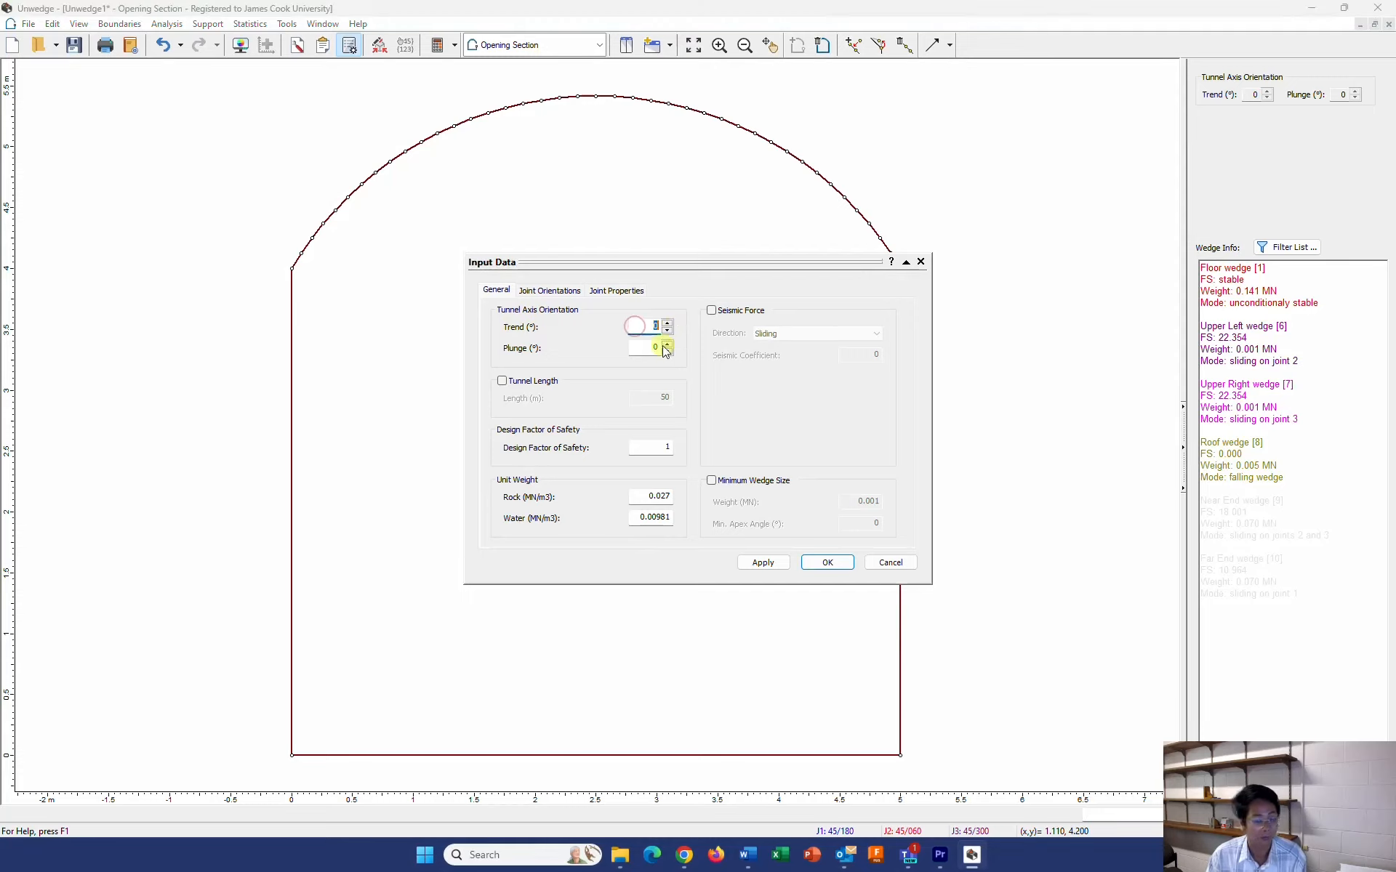
pyautogui.write('150')
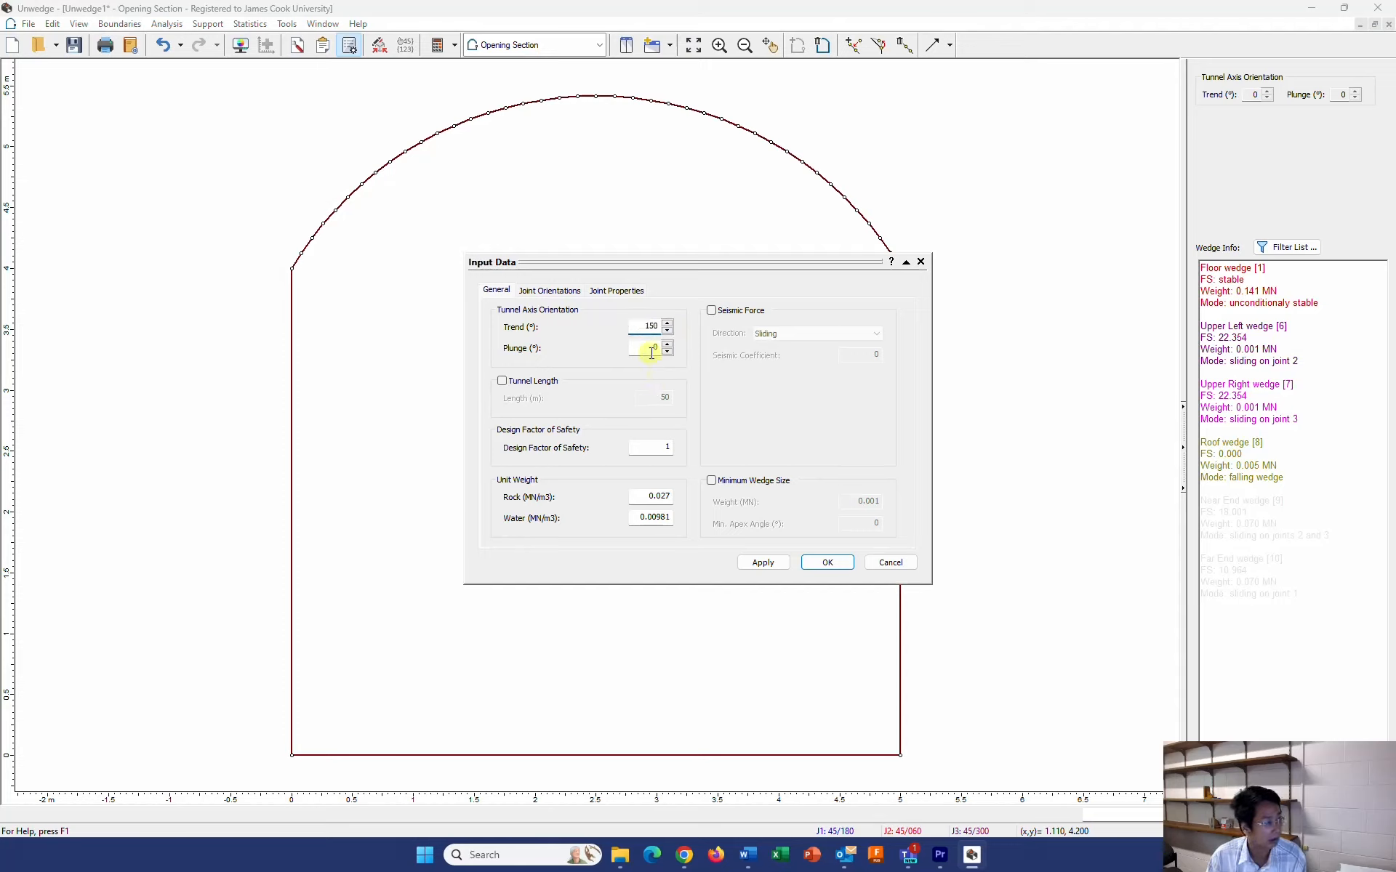
pyautogui.doubleClick(651, 356)
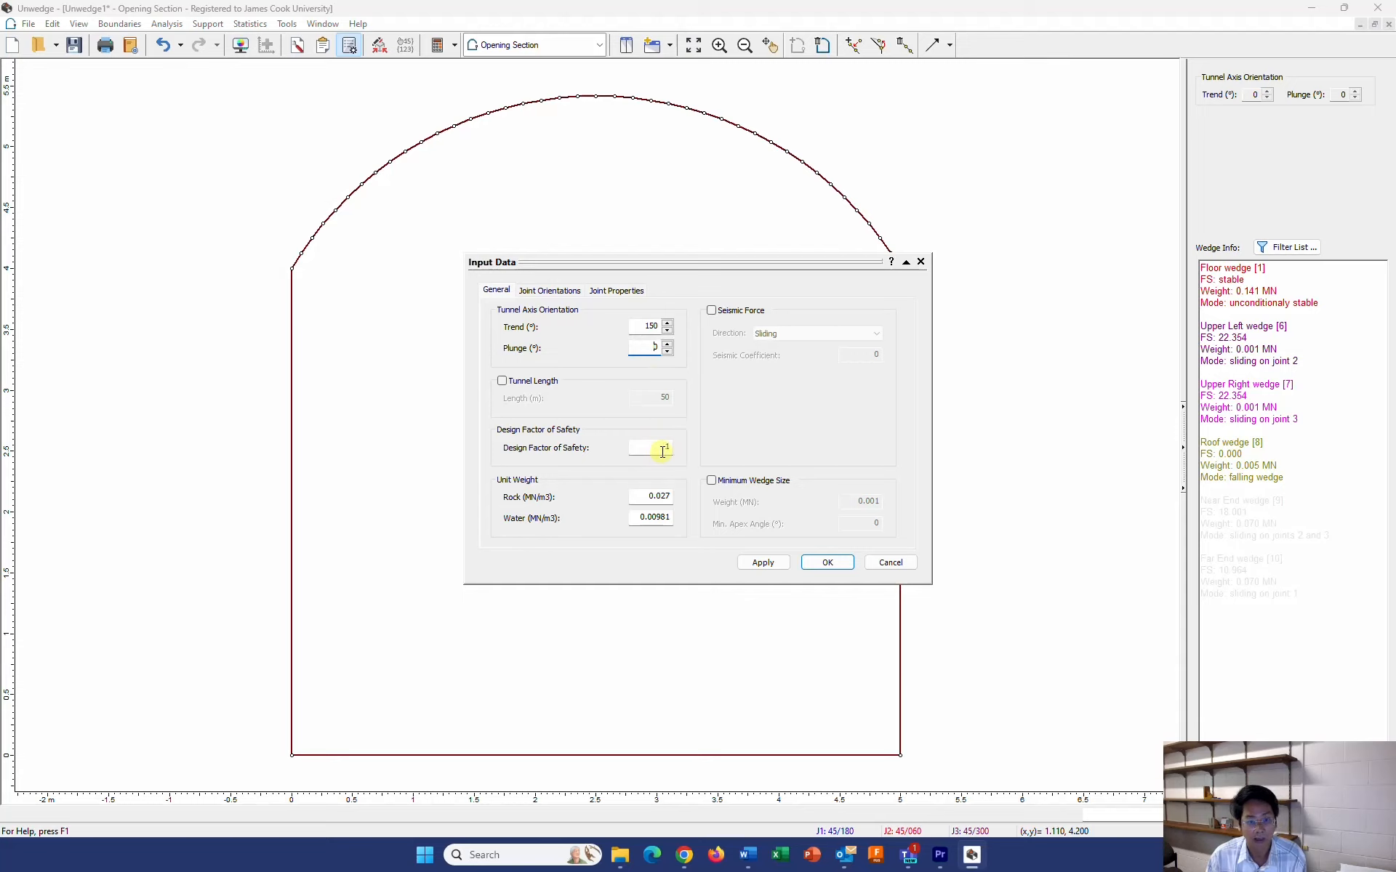
# Set the design factor of safety to 1.3 and the rock unit weight to 0.029 MN/m3
pyautogui.moveTo(662, 451); pyautogui.dragTo(675, 451)
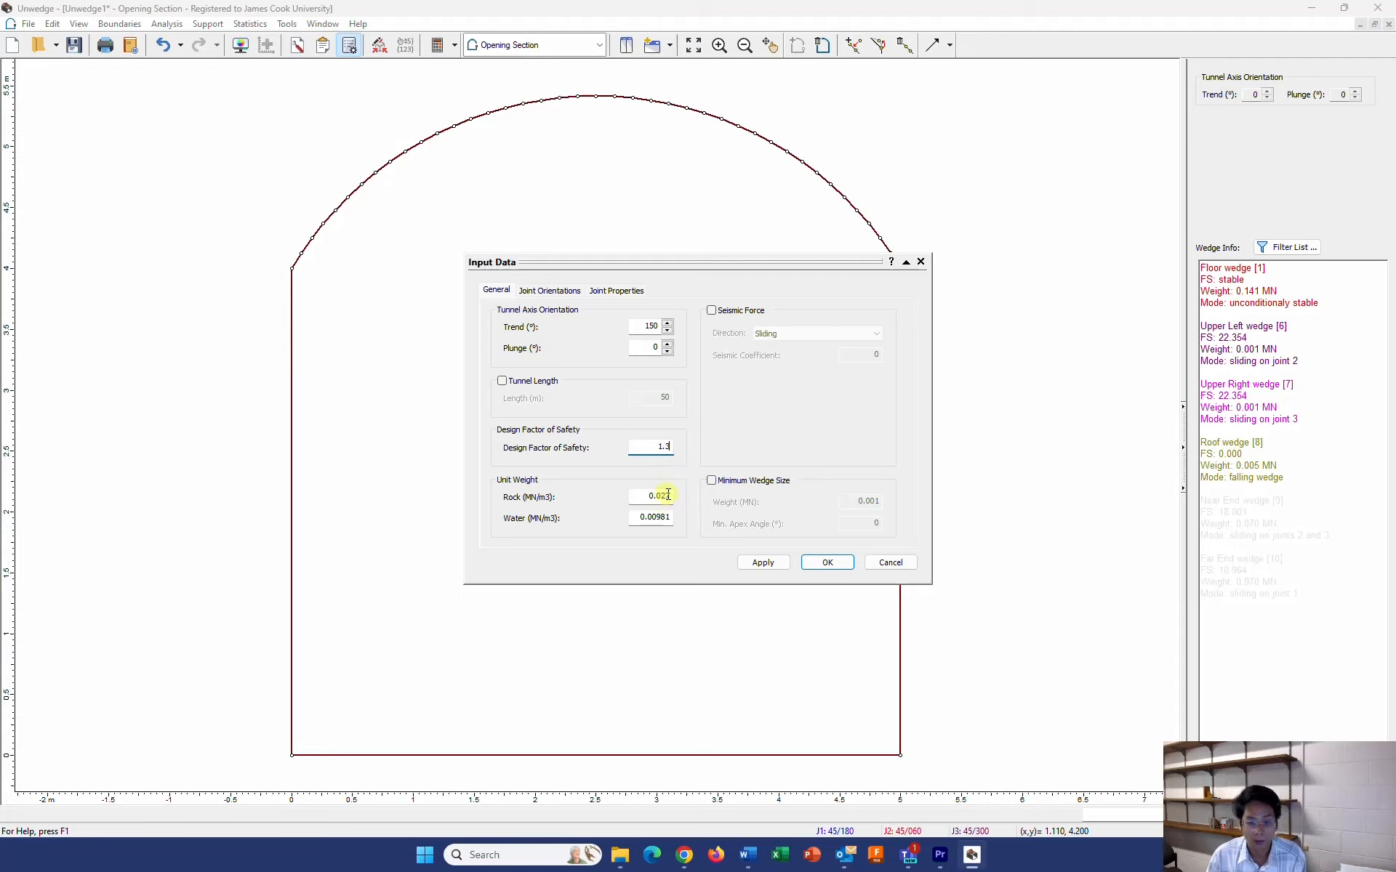
pyautogui.moveTo(665, 495); pyautogui.dragTo(673, 495)
pyautogui.write('9')
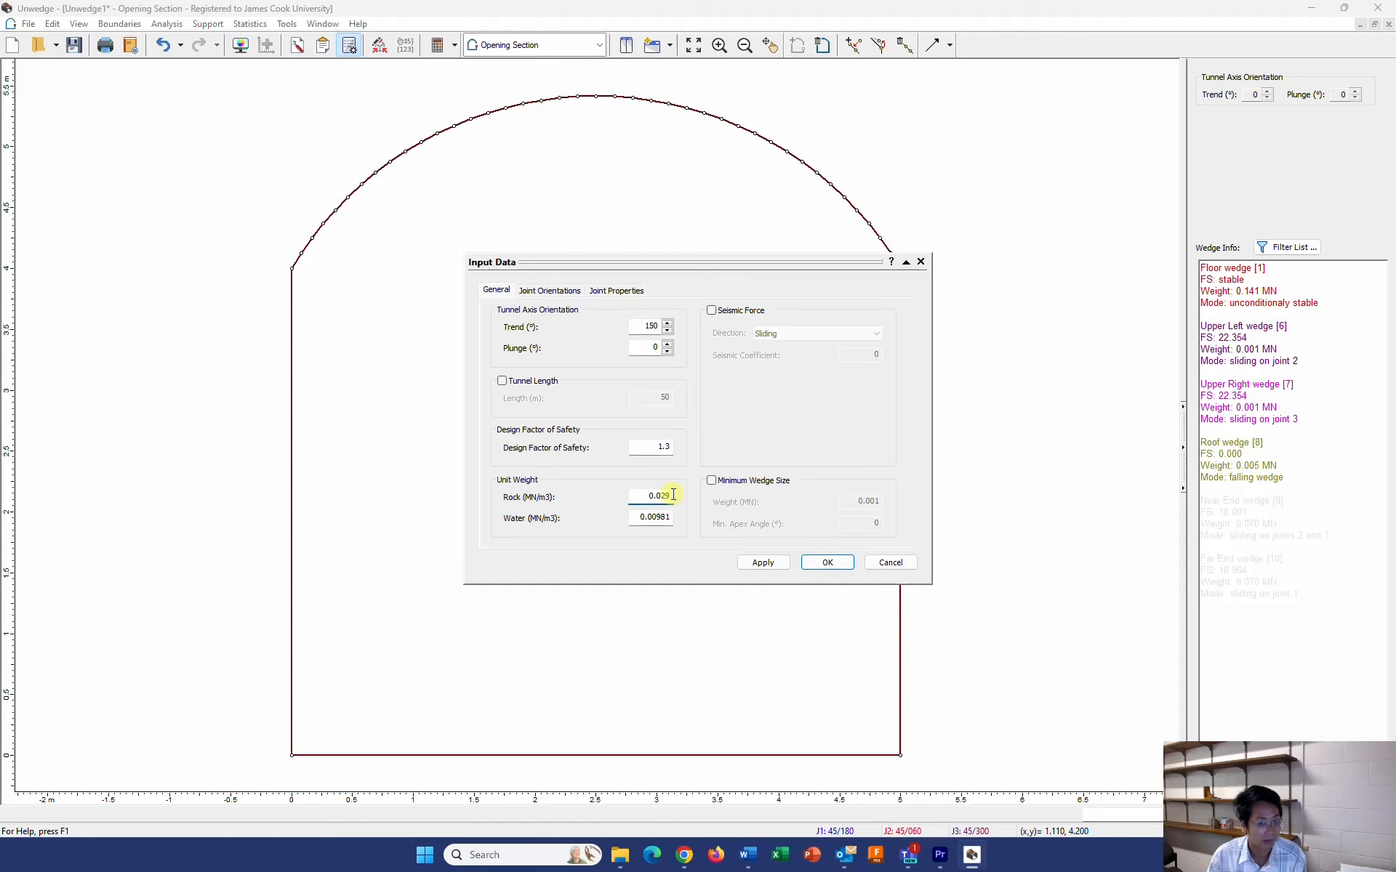
pyautogui.click(658, 518)
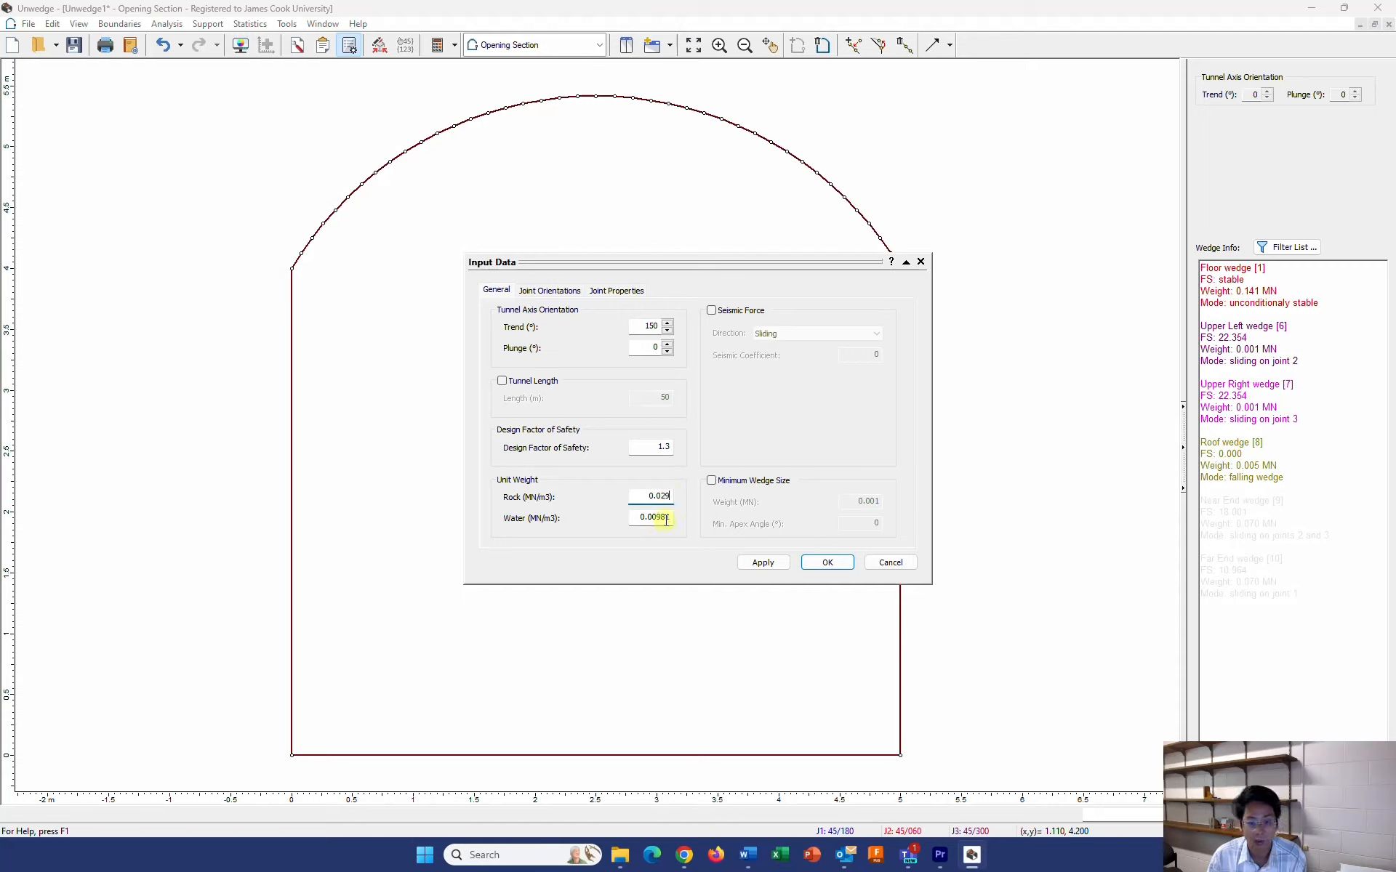
# Set joint 1's orientation to a dip of 70° and a dip direction of 265°
pyautogui.click(555, 293)
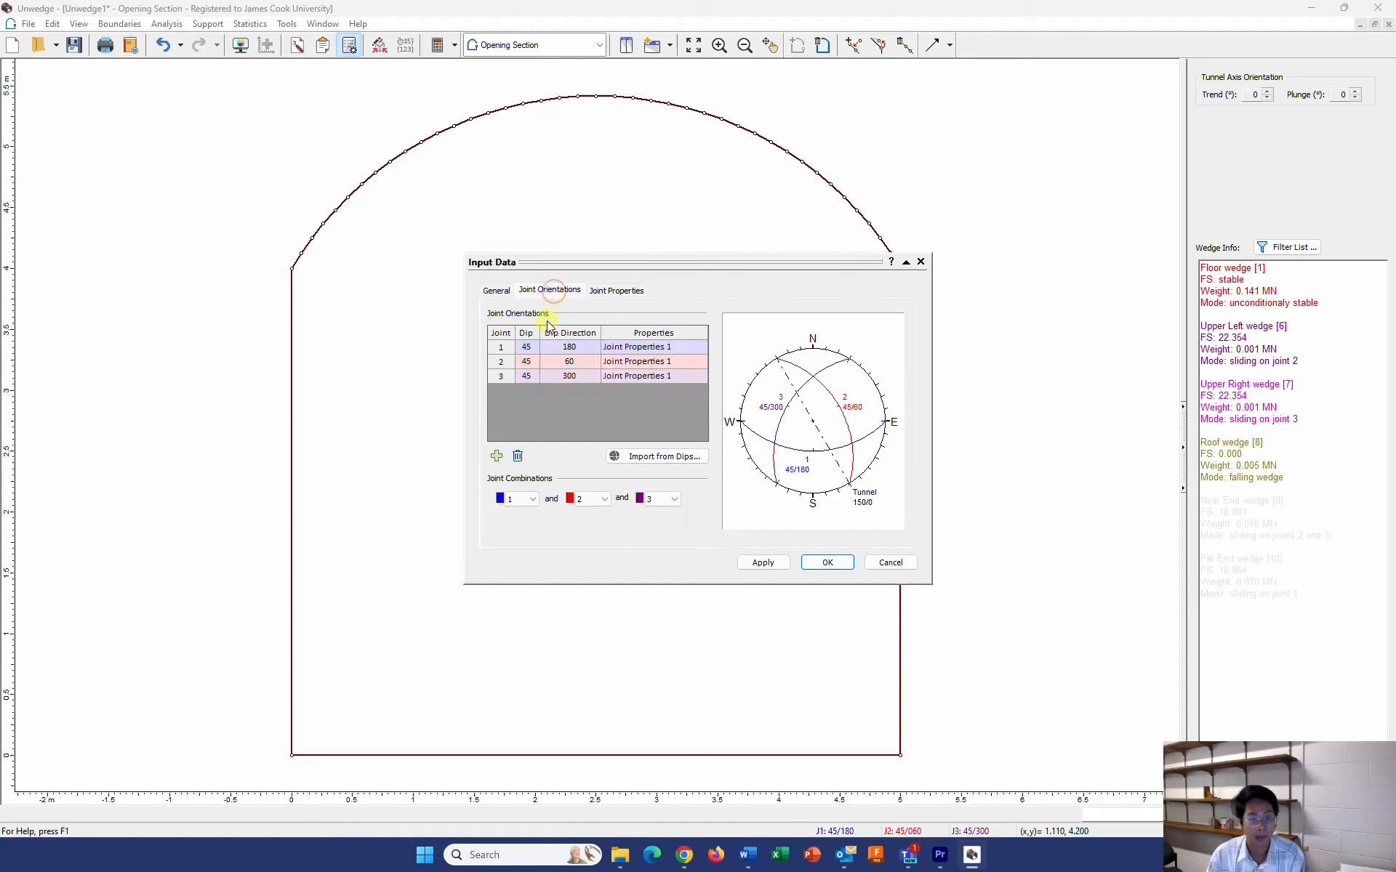
pyautogui.click(525, 348)
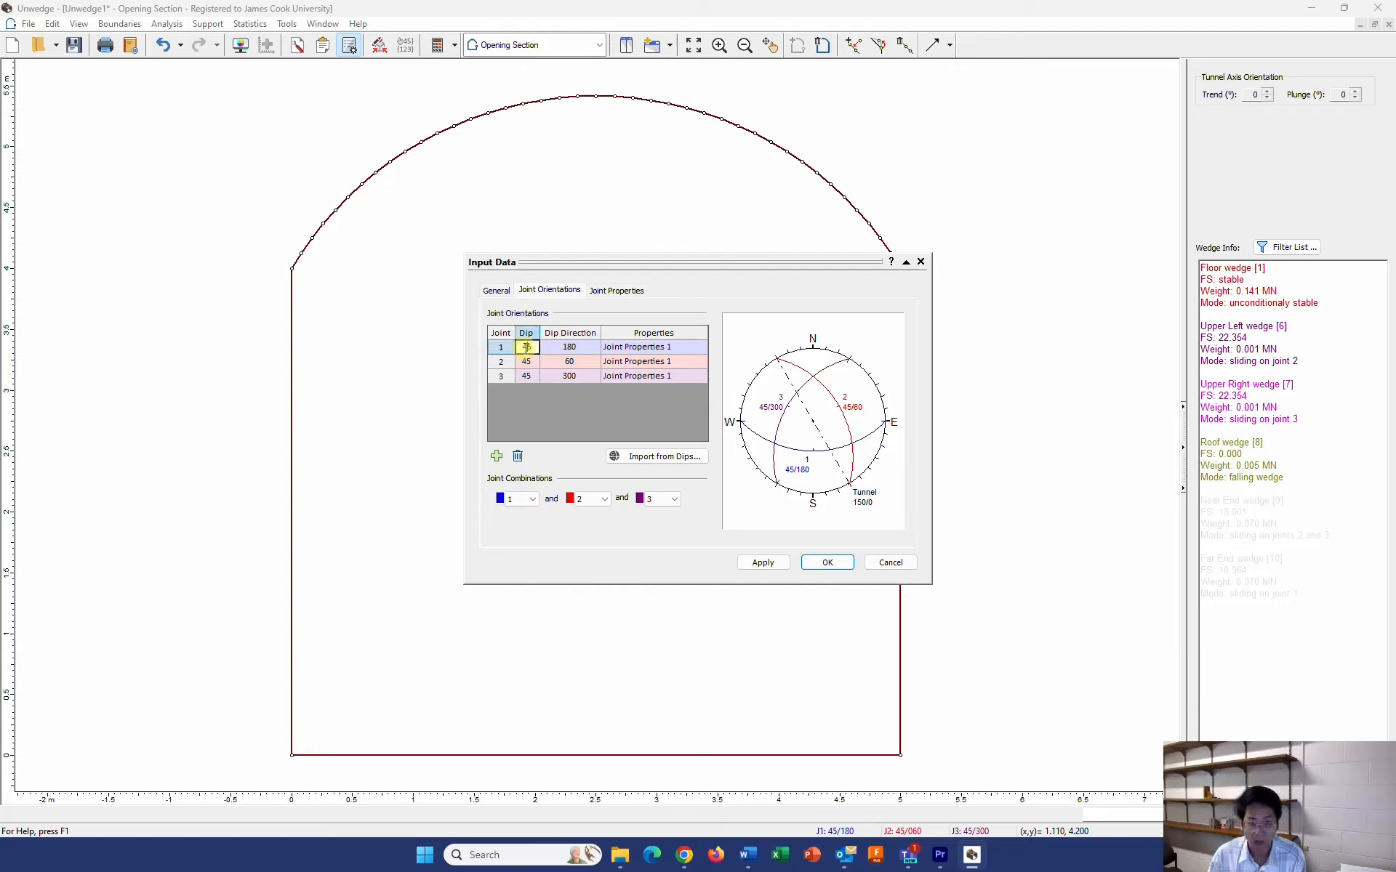
pyautogui.write('70')
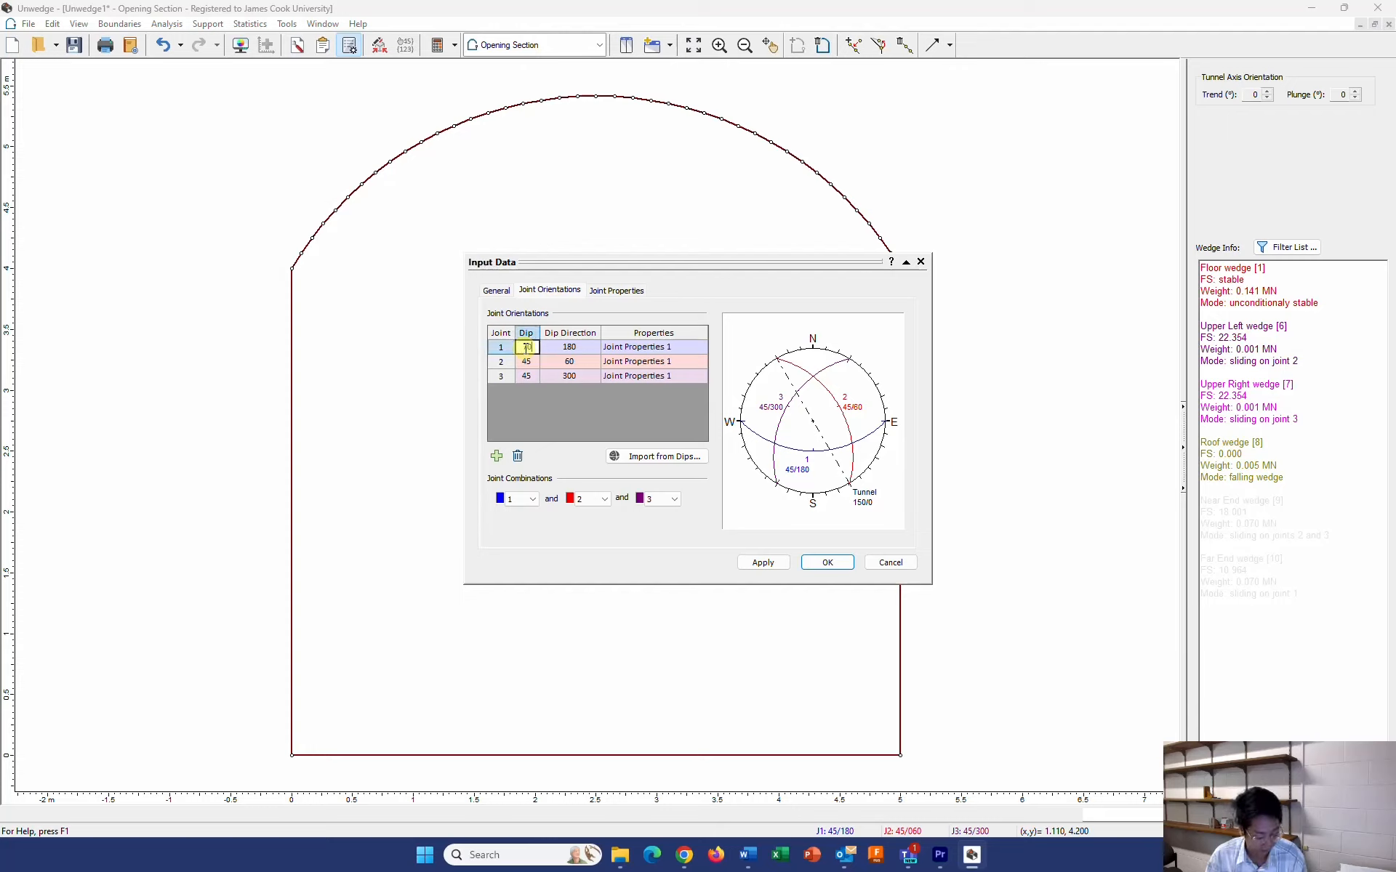
pyautogui.press('Tab')
pyautogui.write('265')
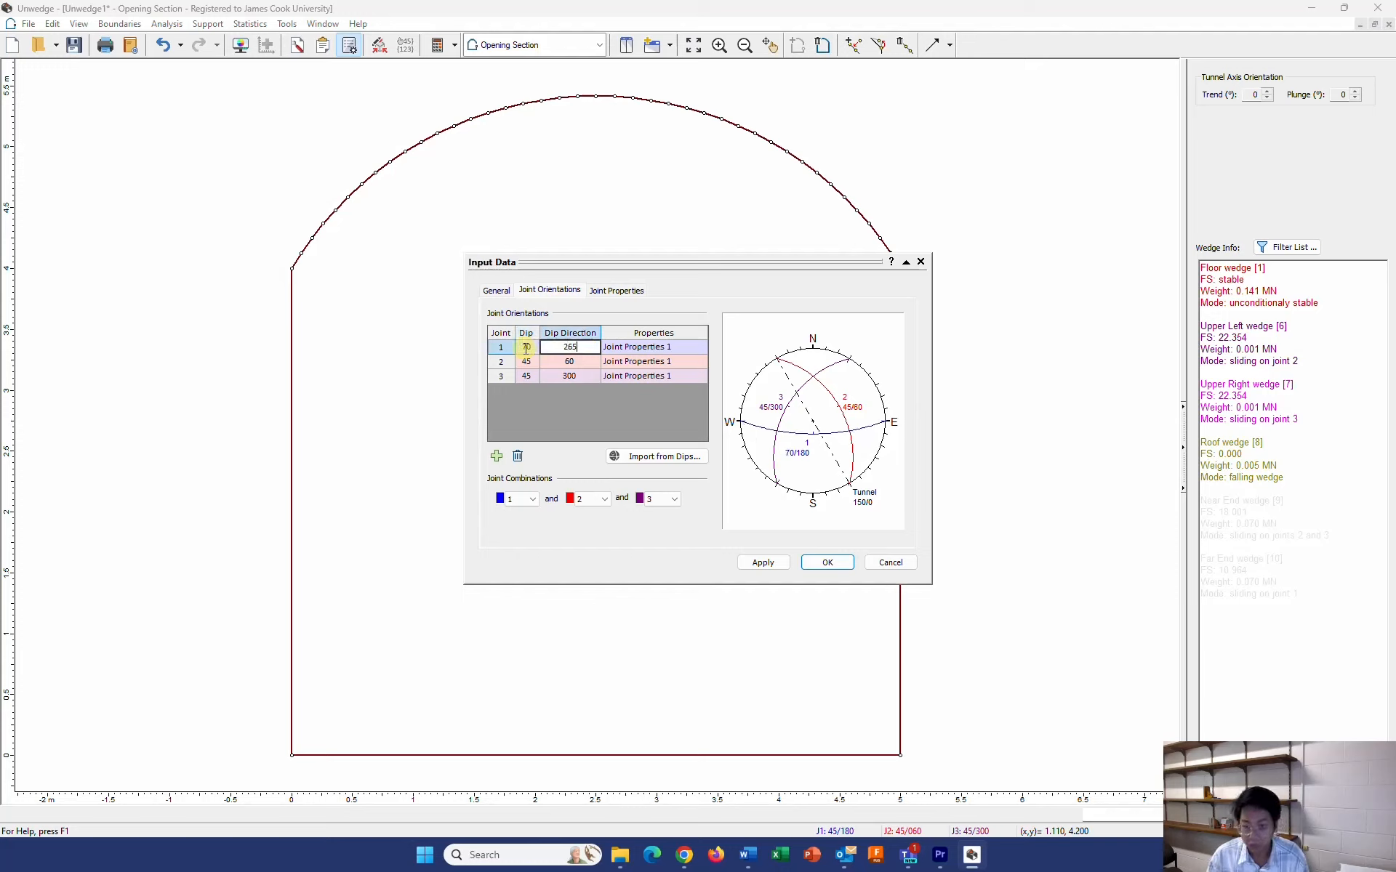
# Set joint 2's orientation to a dip of 82° and a dip direction of 48°
pyautogui.press('Tab')
pyautogui.write('82')
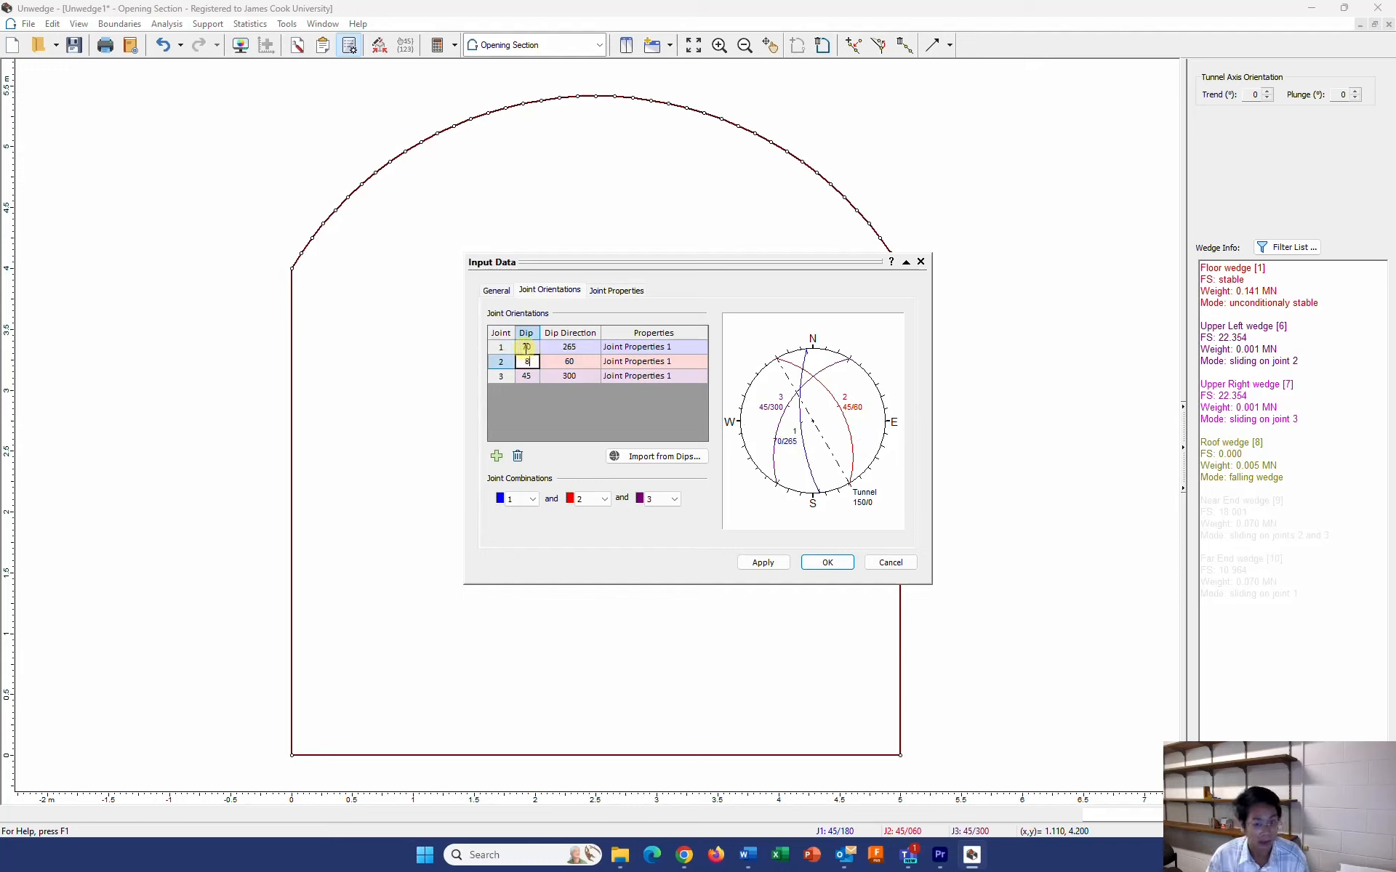
pyautogui.press('Tab')
pyautogui.write('48')
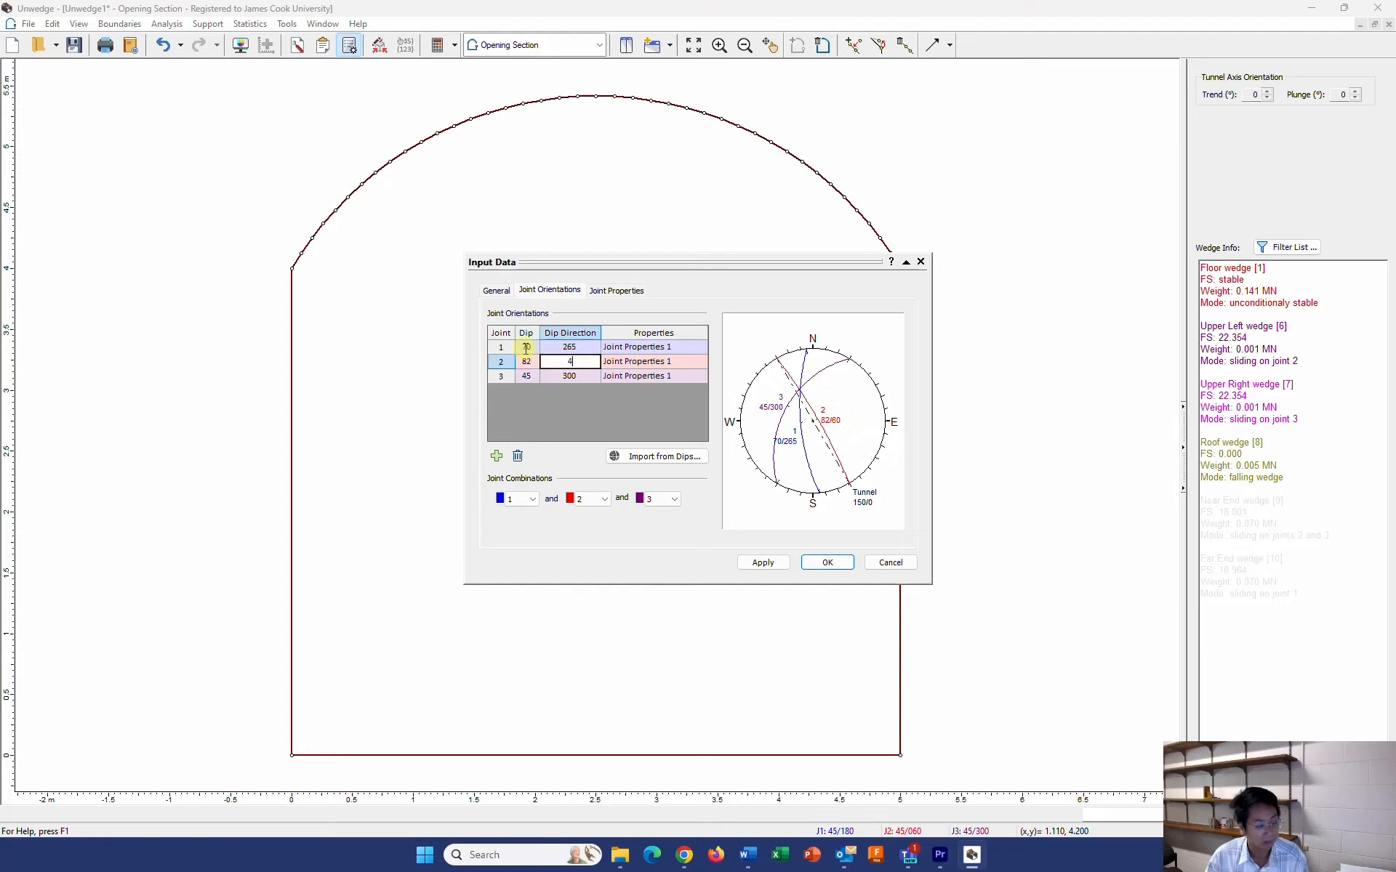
# Set joint 3's orientation to a dip of 60° and a dip direction of 159°
pyautogui.press('Tab')
pyautogui.press('Tab')
pyautogui.write('60')
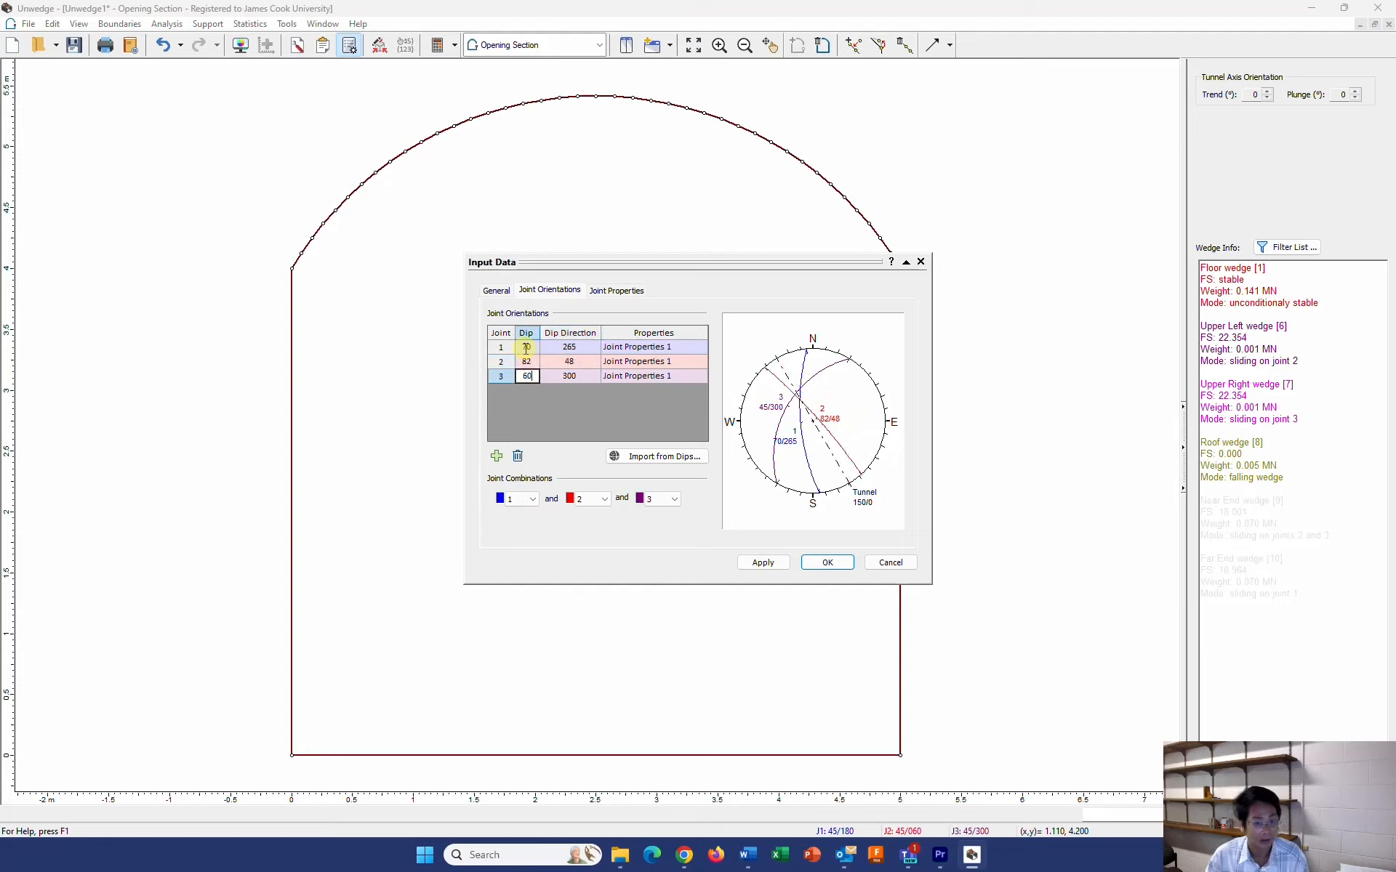
pyautogui.press('Tab')
pyautogui.write('159')
pyautogui.press('Return')
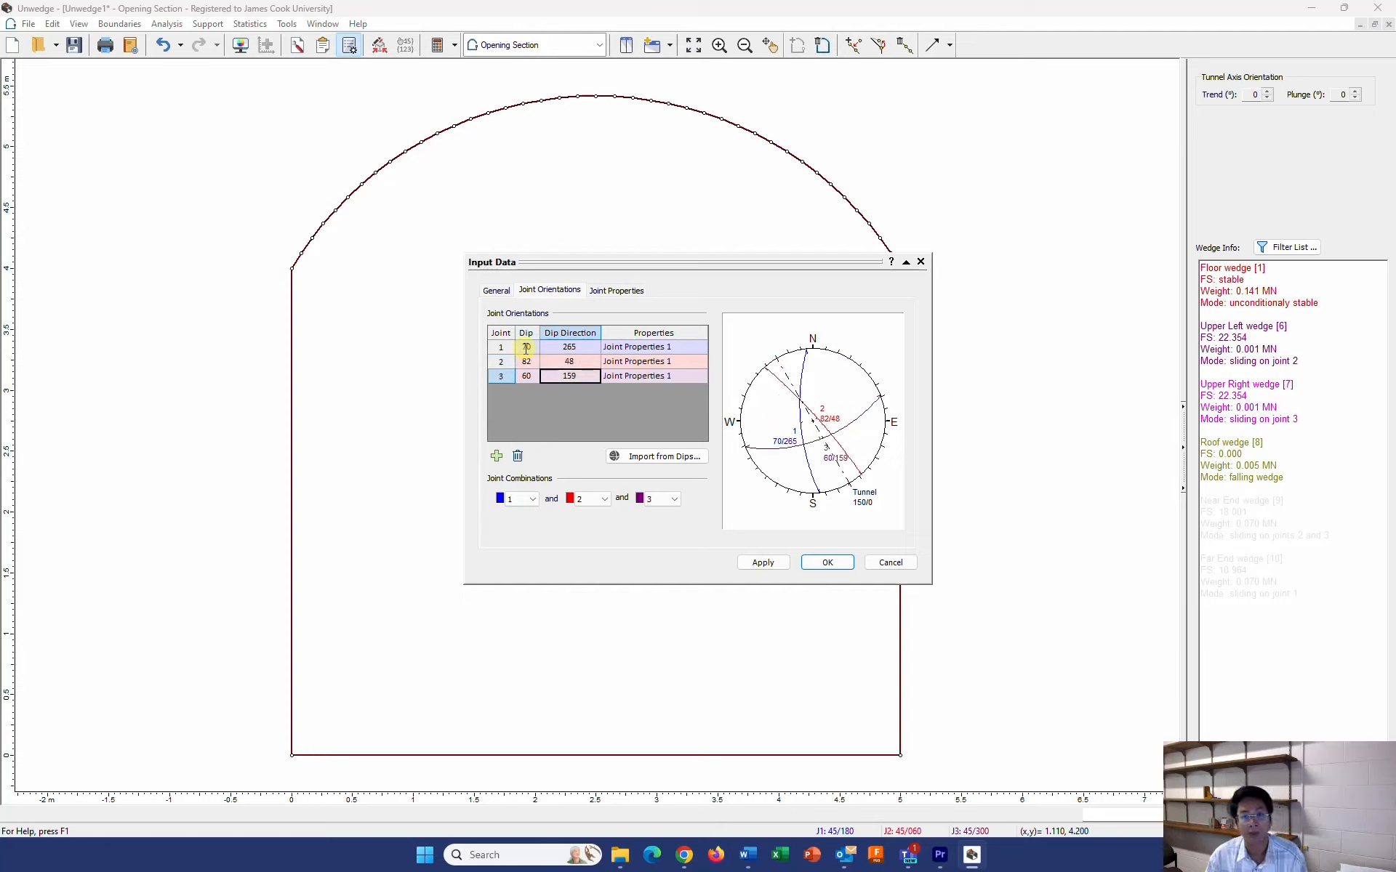
# Set Joint Properties 1 to a friction angle (Phi) of 28° and a cohesion of 0.01 MPa
pyautogui.click(618, 294)
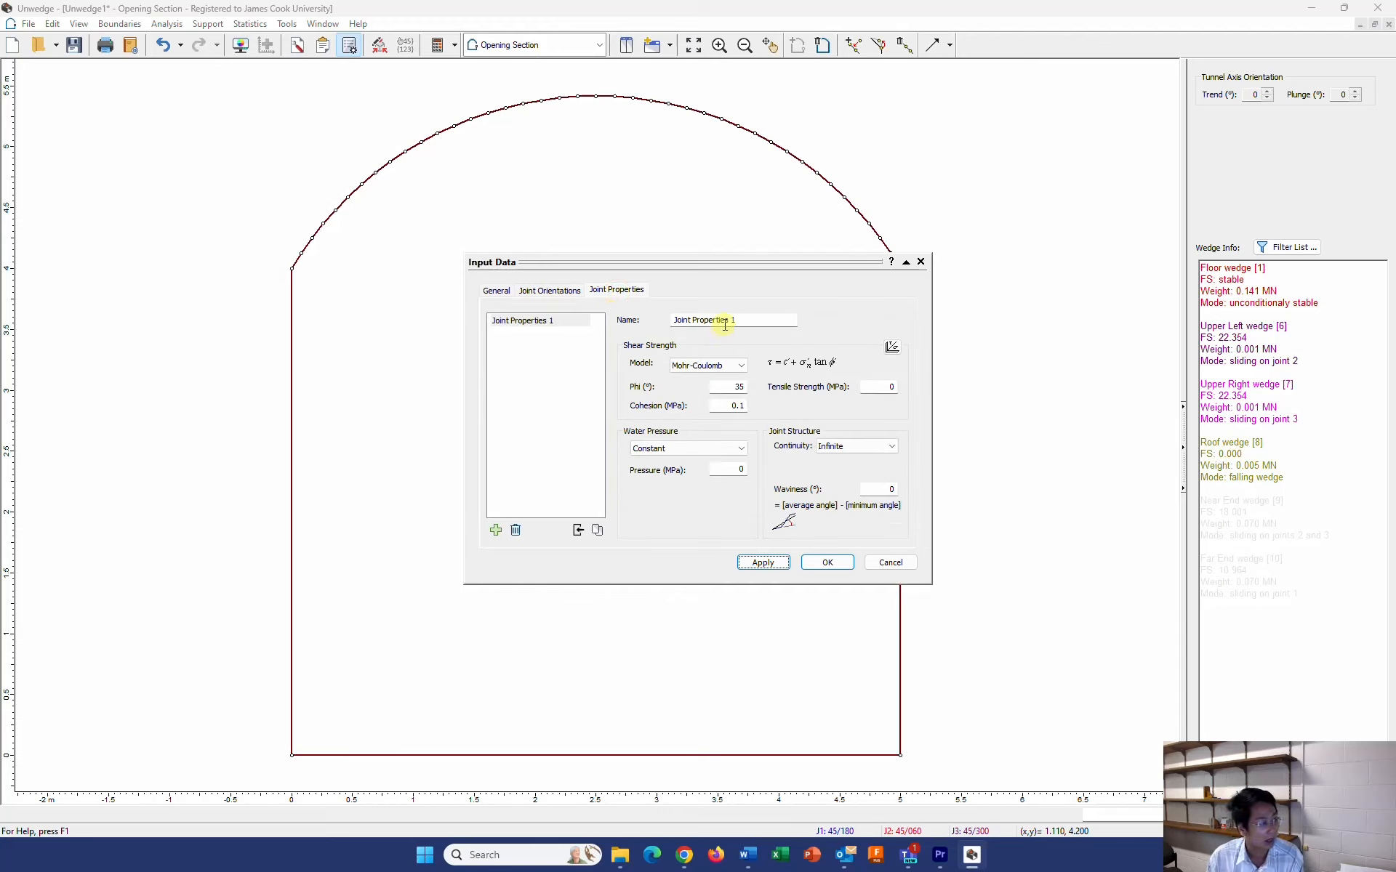
pyautogui.doubleClick(736, 387)
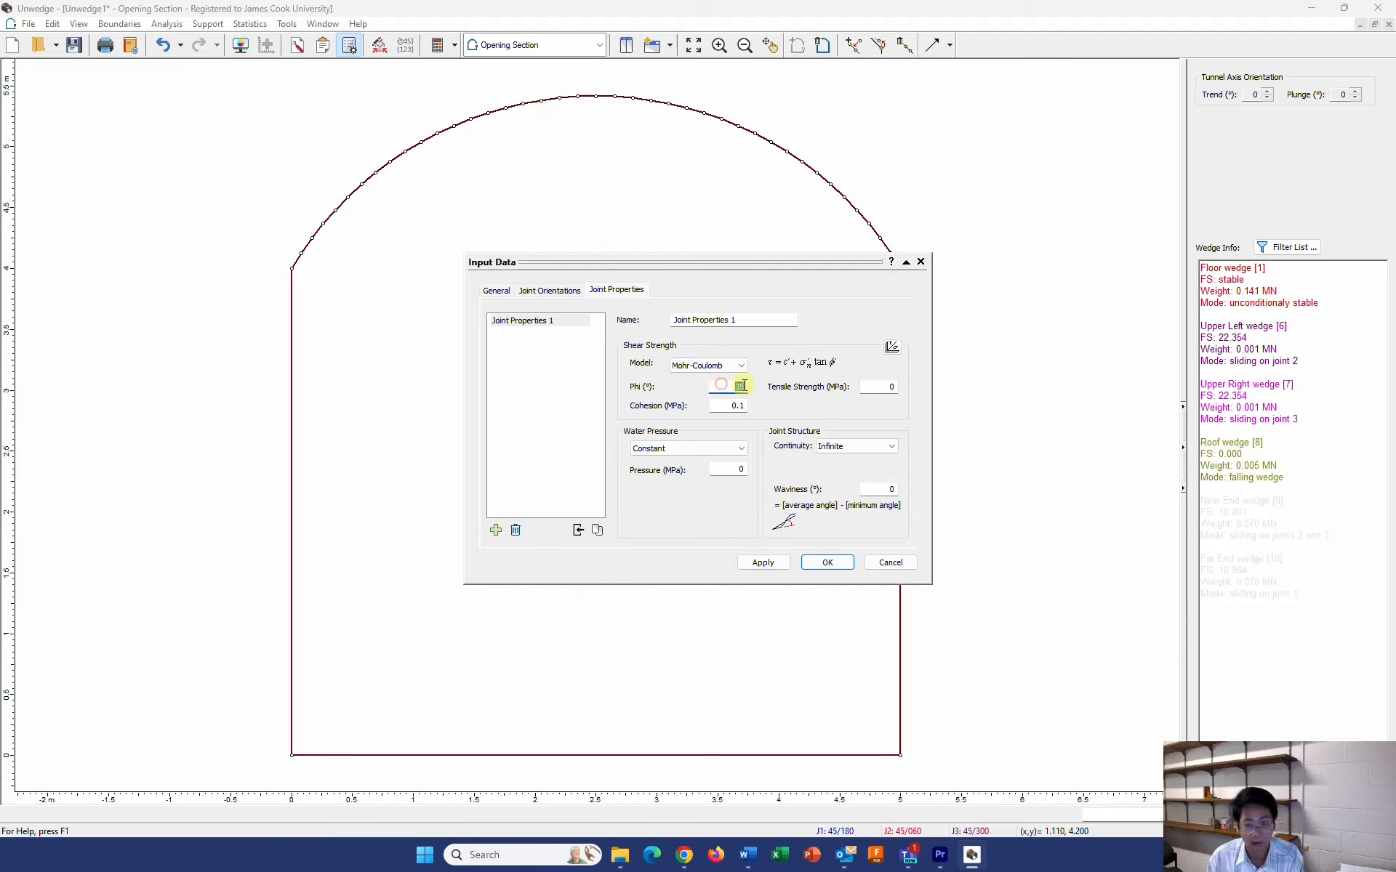
pyautogui.write('28')
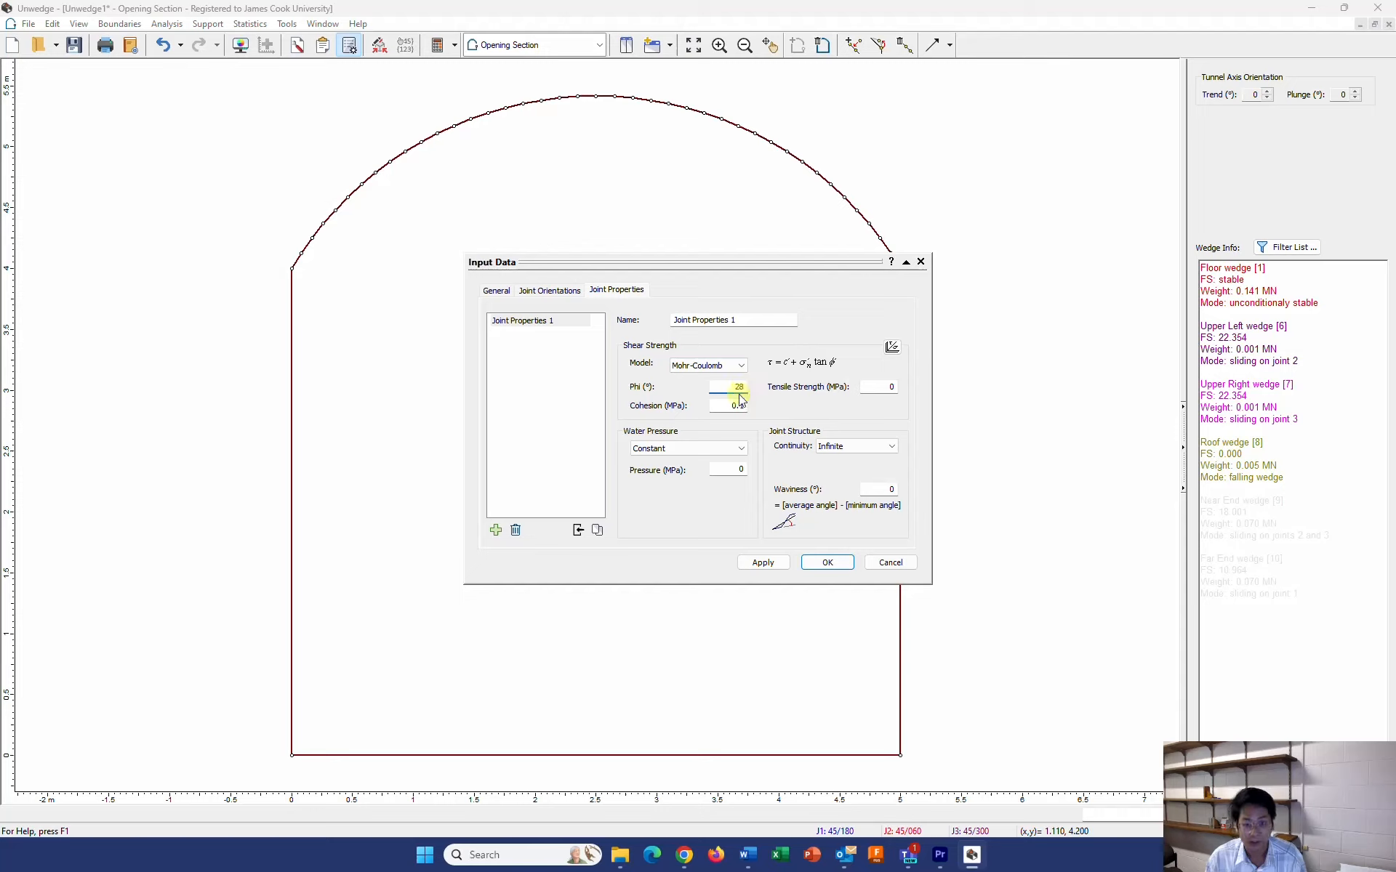
pyautogui.doubleClick(732, 406)
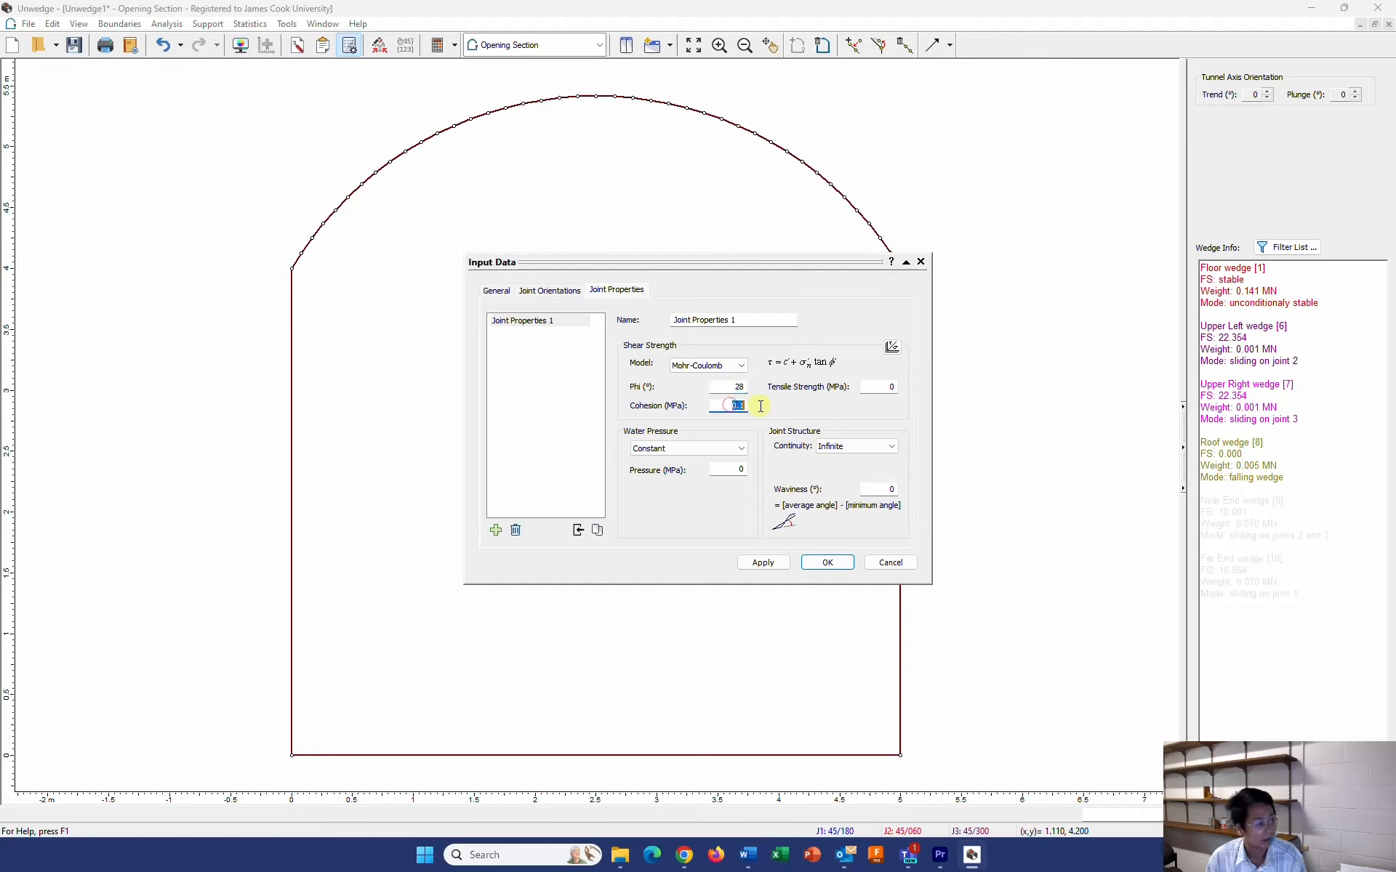
pyautogui.write('0.01')
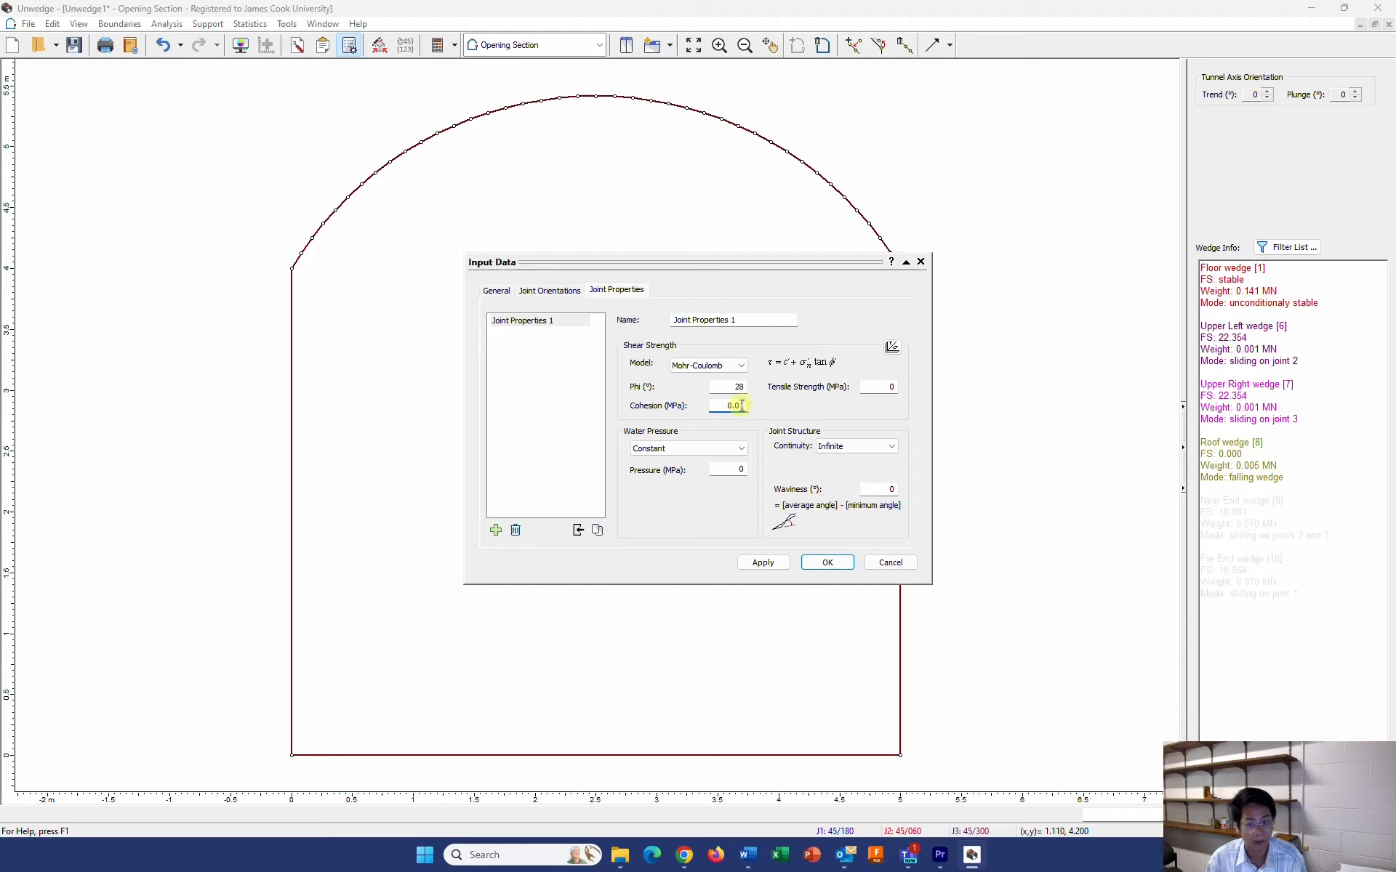
pyautogui.click(874, 384)
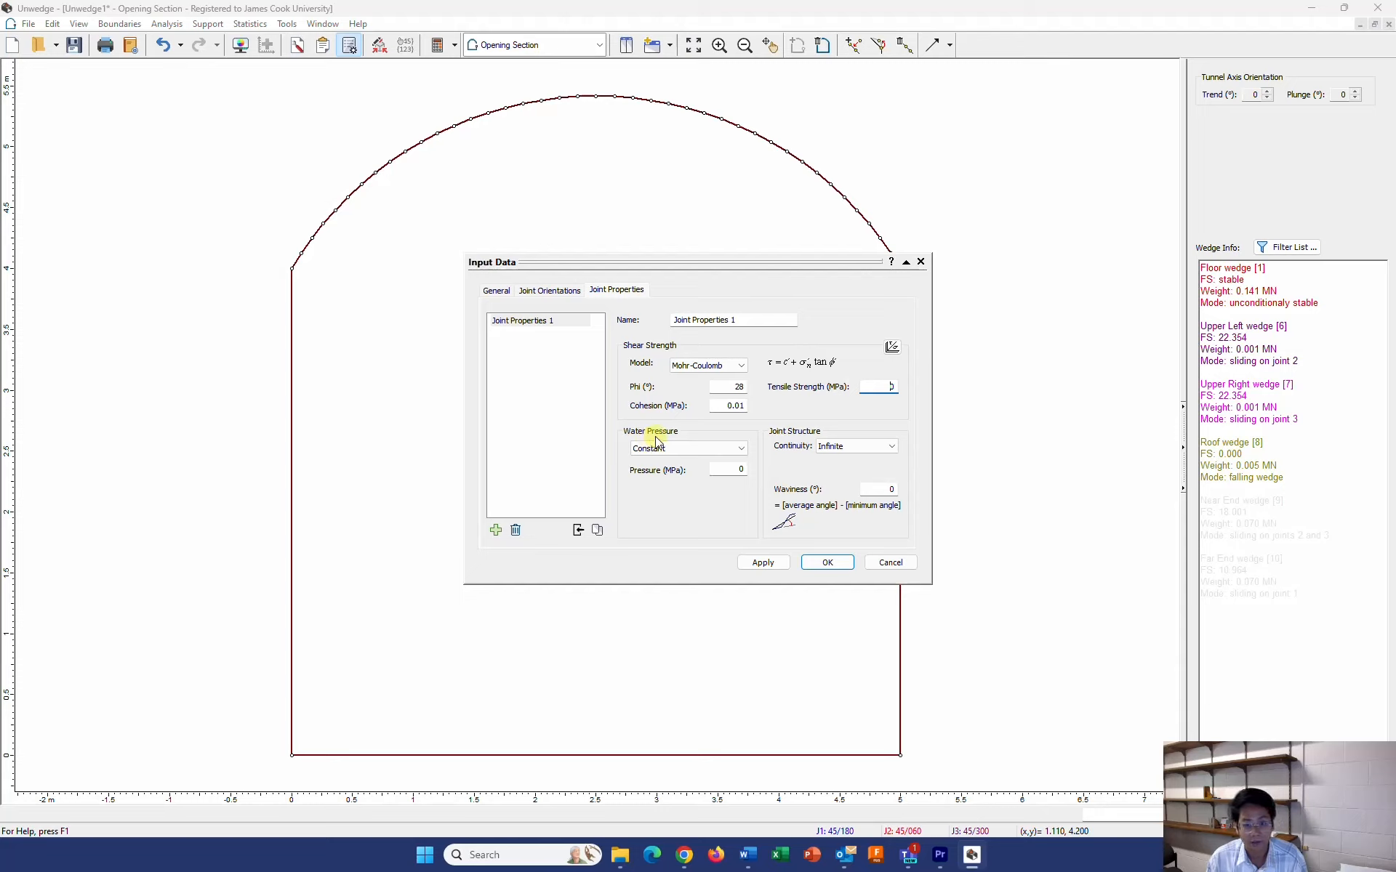
# Try Trace Length as the joint continuity for Joint Properties 1 and return it to Infinite
pyautogui.click(847, 447)
pyautogui.click(850, 449)
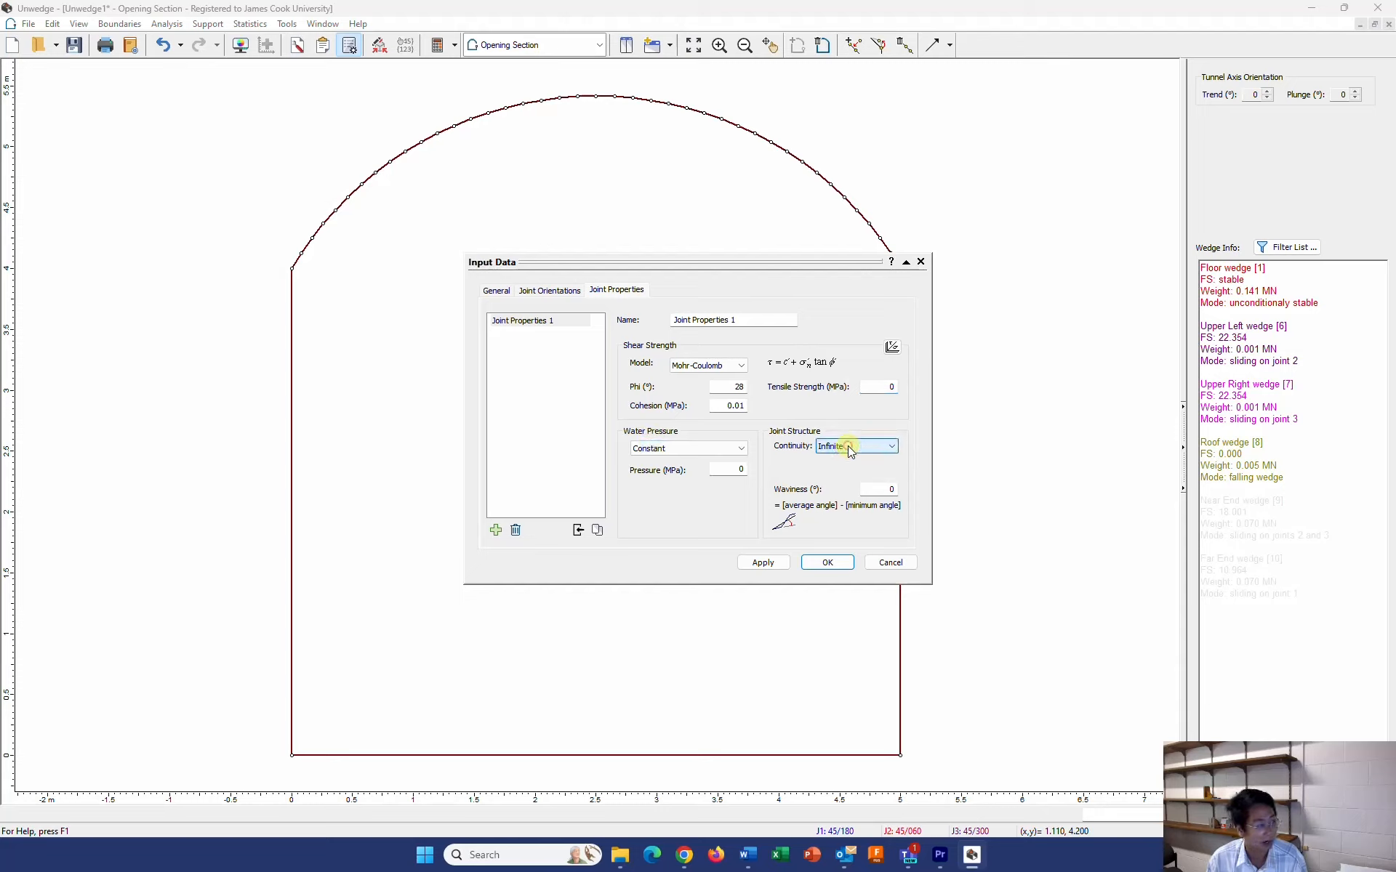
pyautogui.click(849, 449)
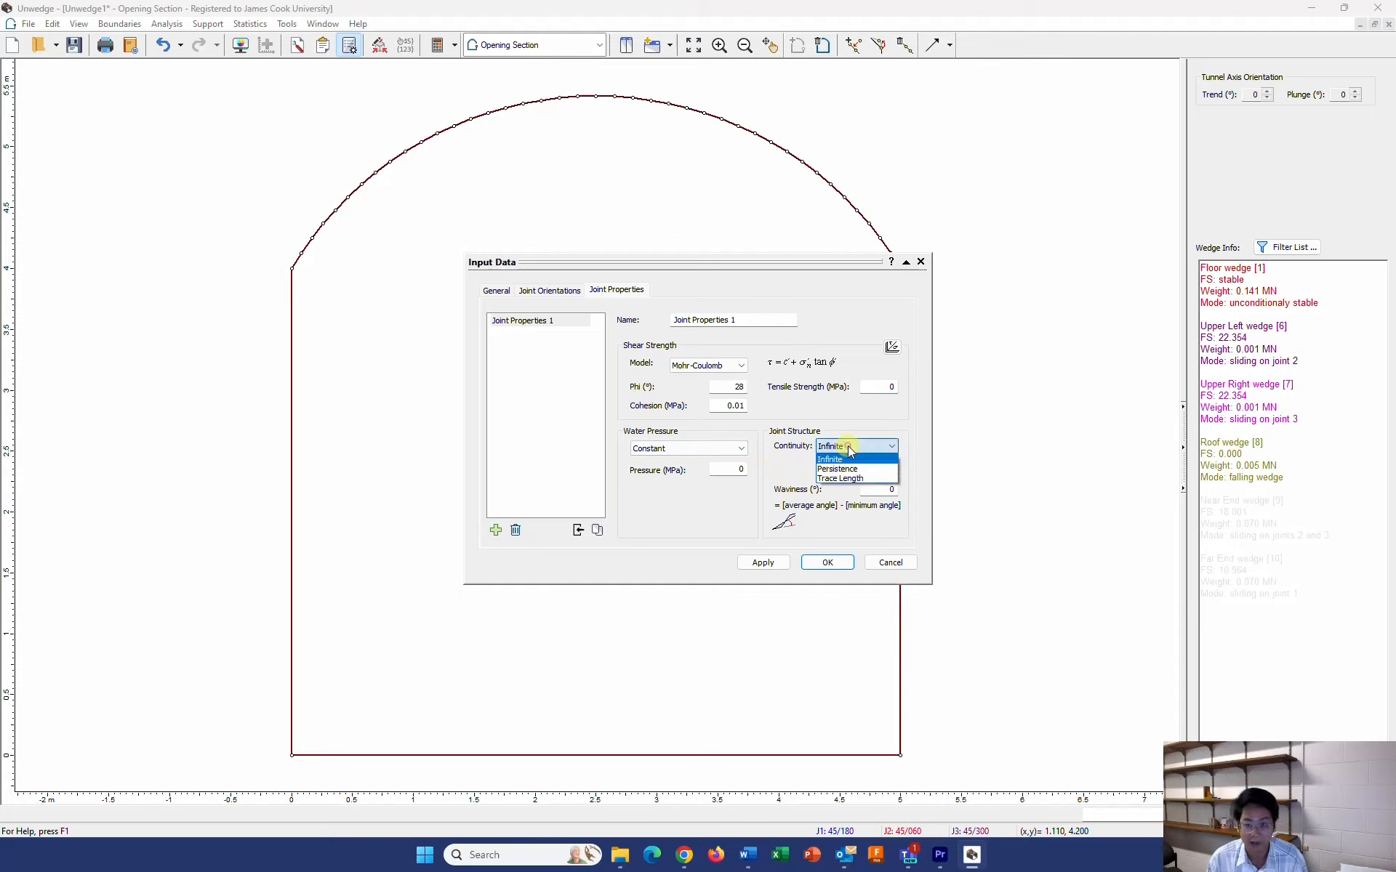
pyautogui.click(827, 460)
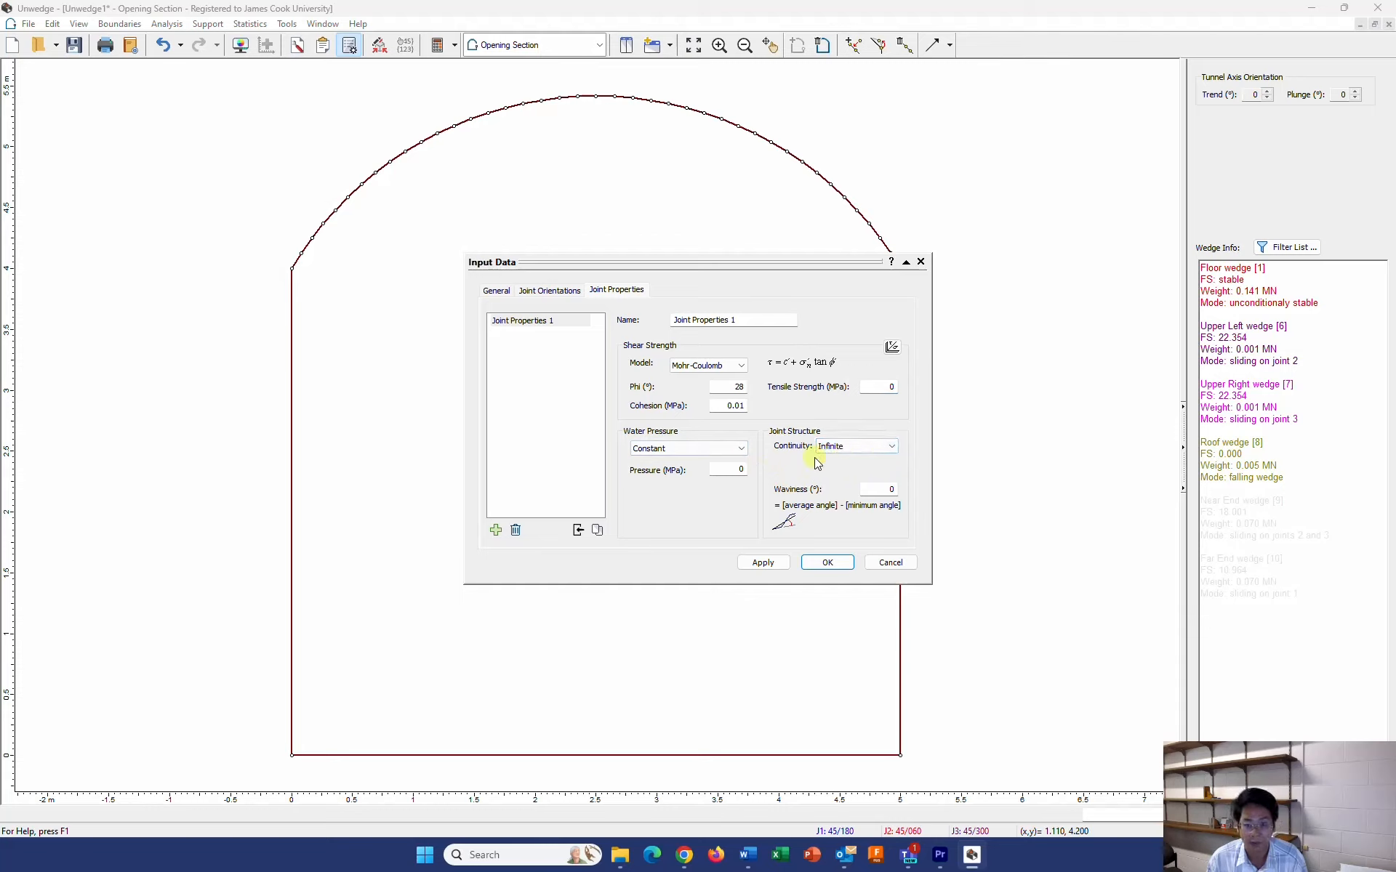
pyautogui.click(831, 455)
pyautogui.click(829, 480)
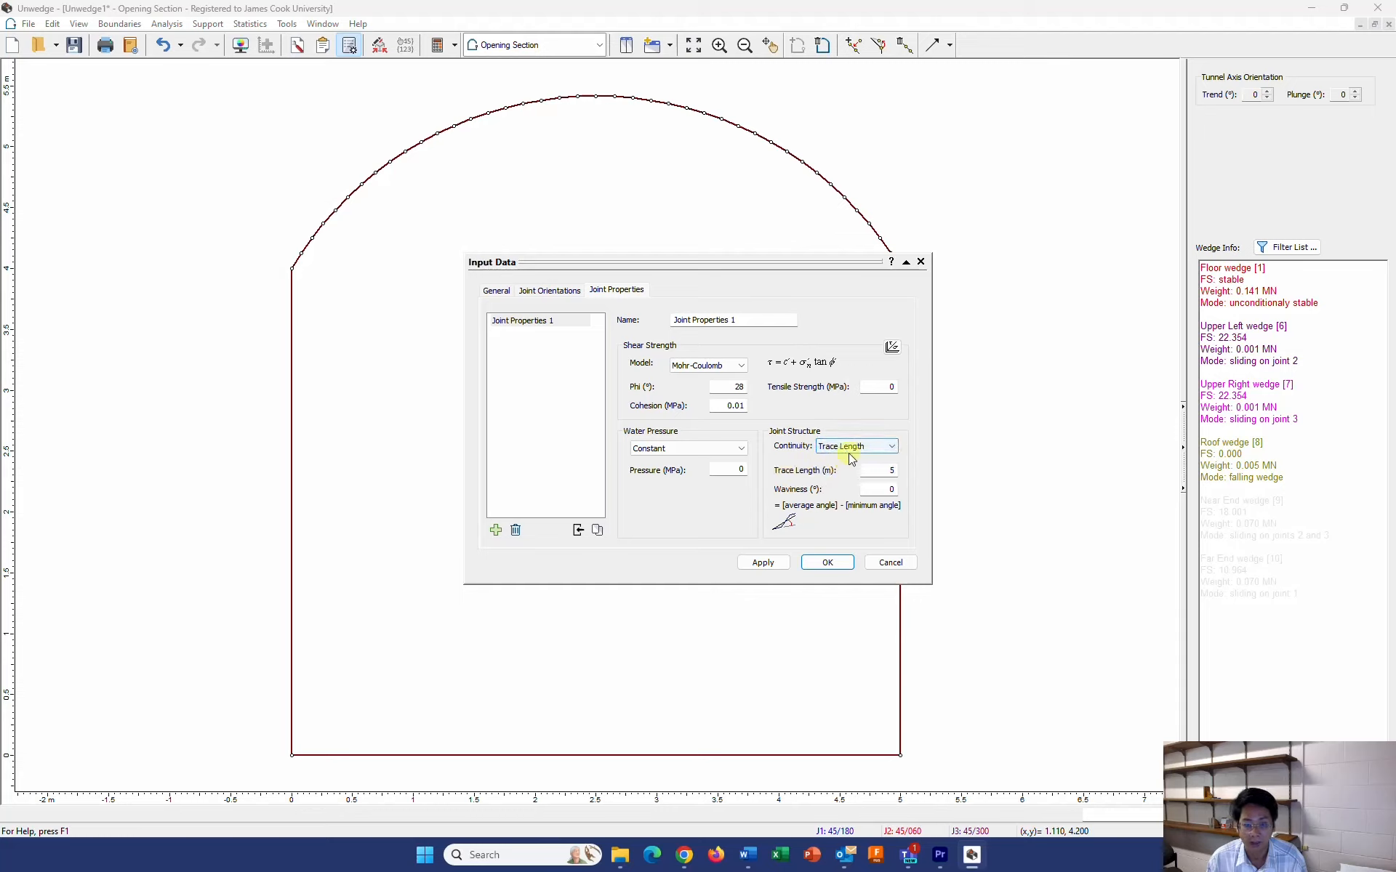
pyautogui.click(849, 449)
pyautogui.click(849, 458)
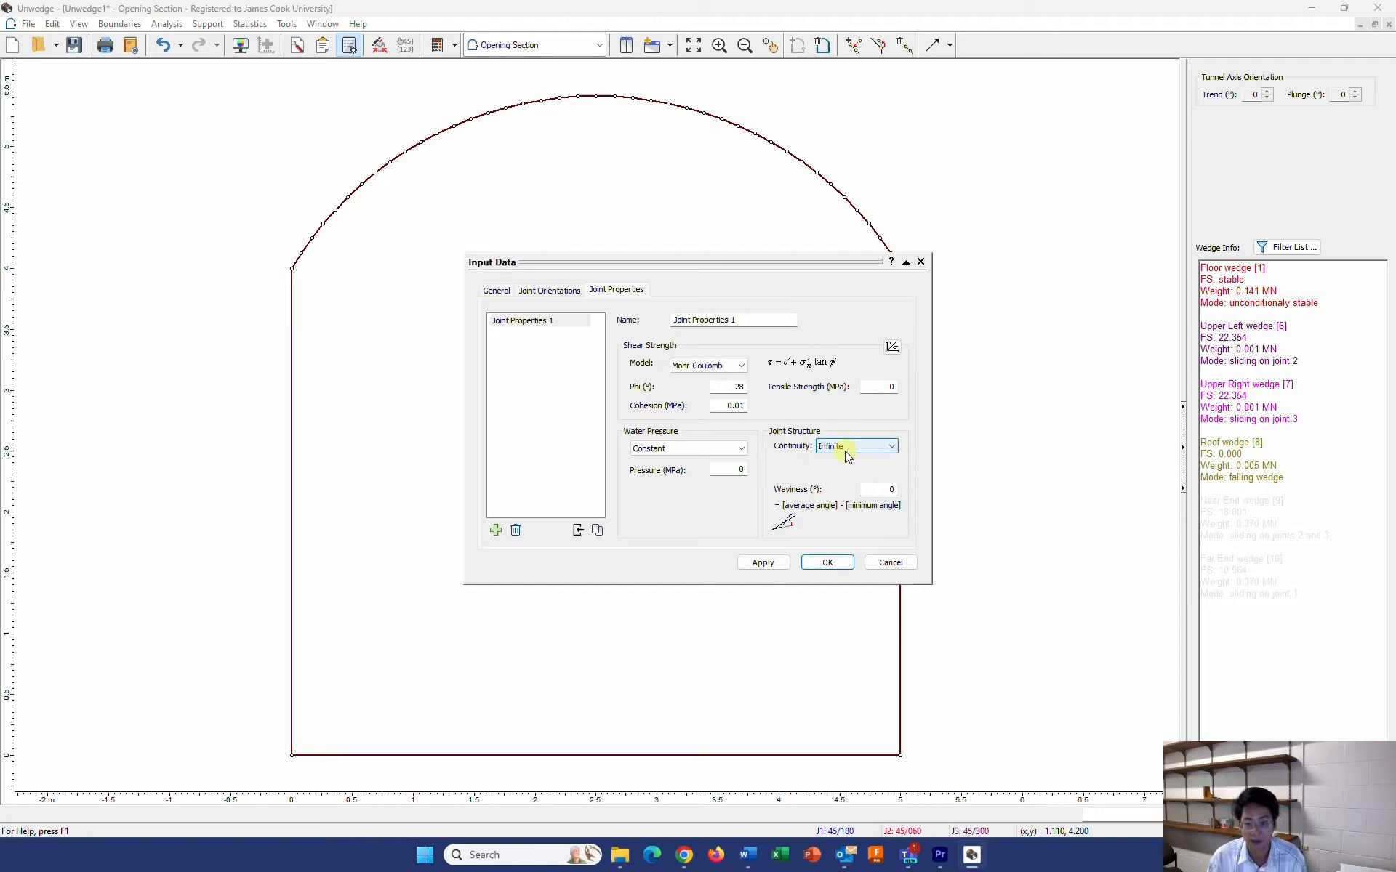
# Add a second joint property set with a friction angle of 35° and a cohesion of 0.12 MPa
pyautogui.click(496, 531)
pyautogui.click(547, 334)
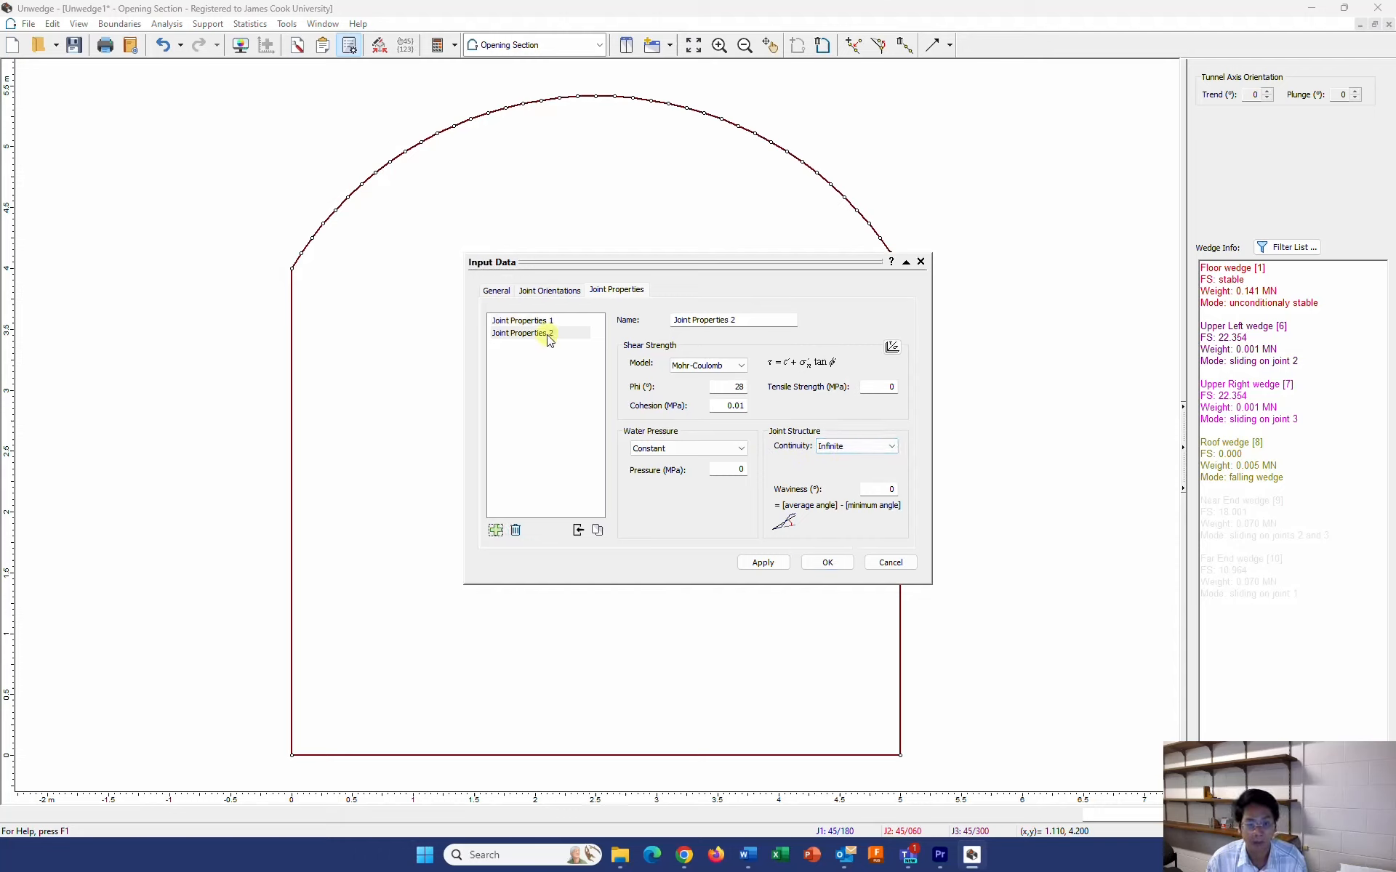
pyautogui.click(751, 320)
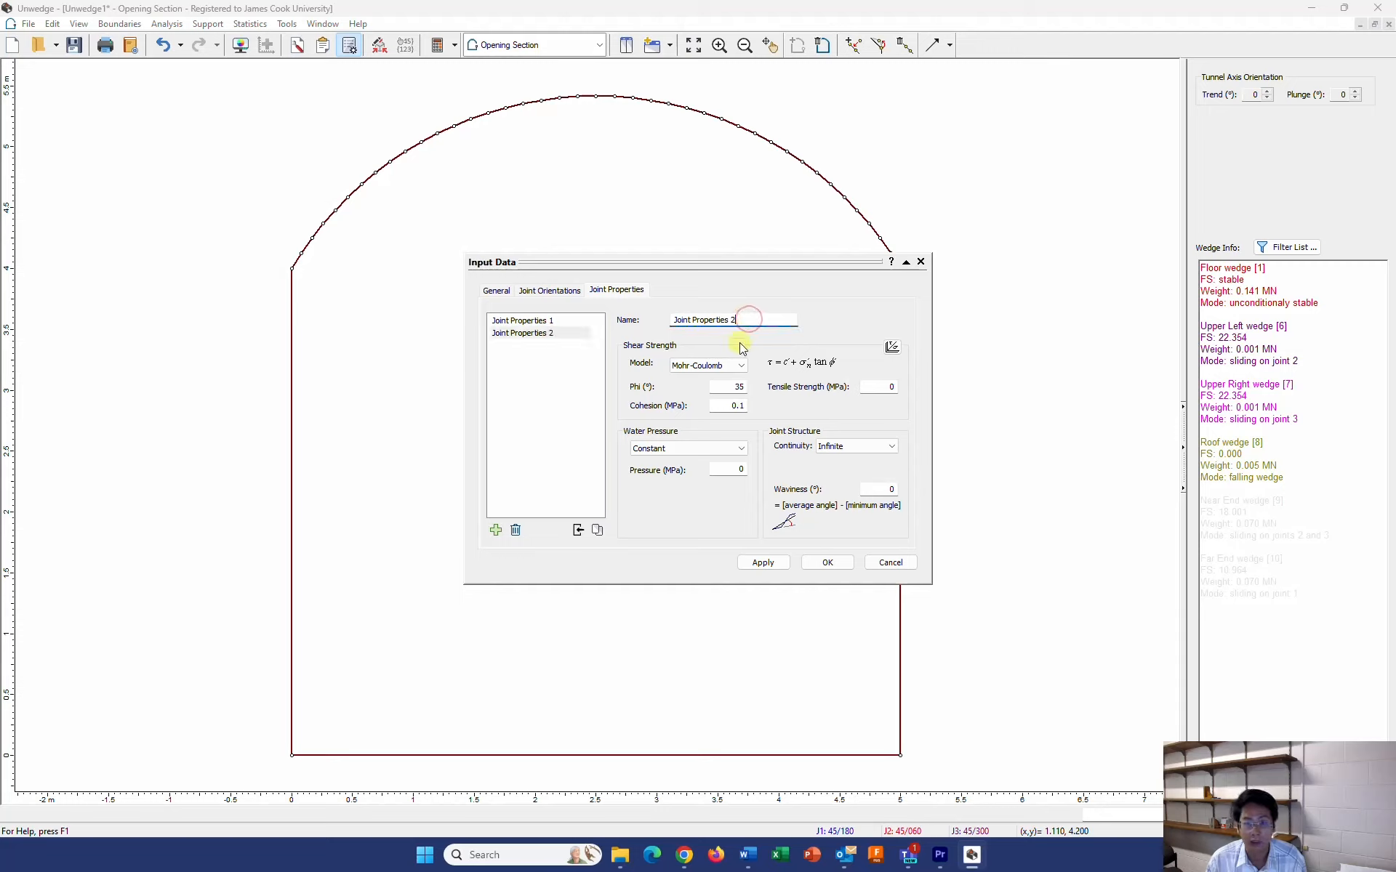
pyautogui.doubleClick(738, 387)
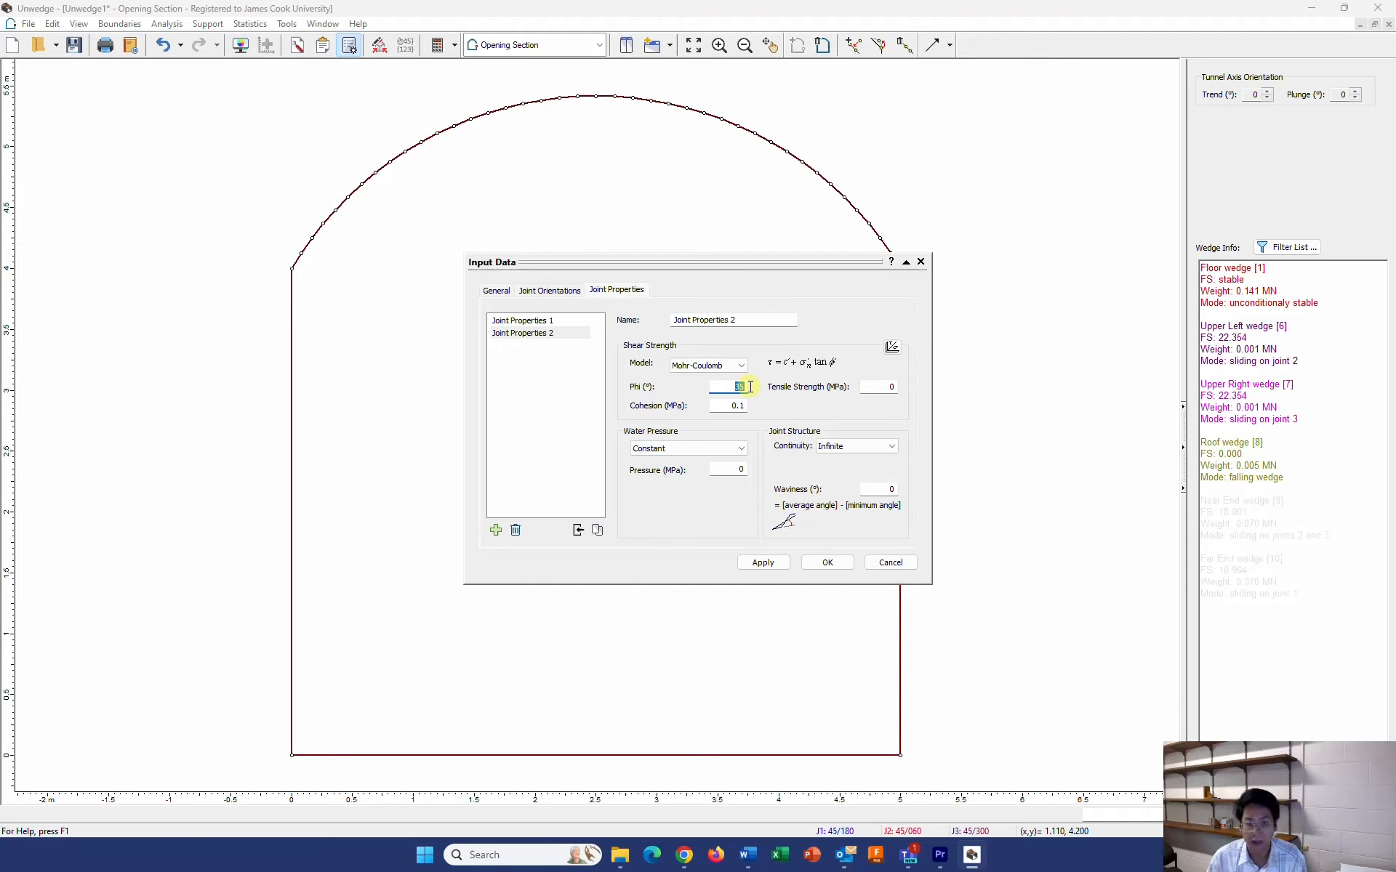
pyautogui.doubleClick(742, 405)
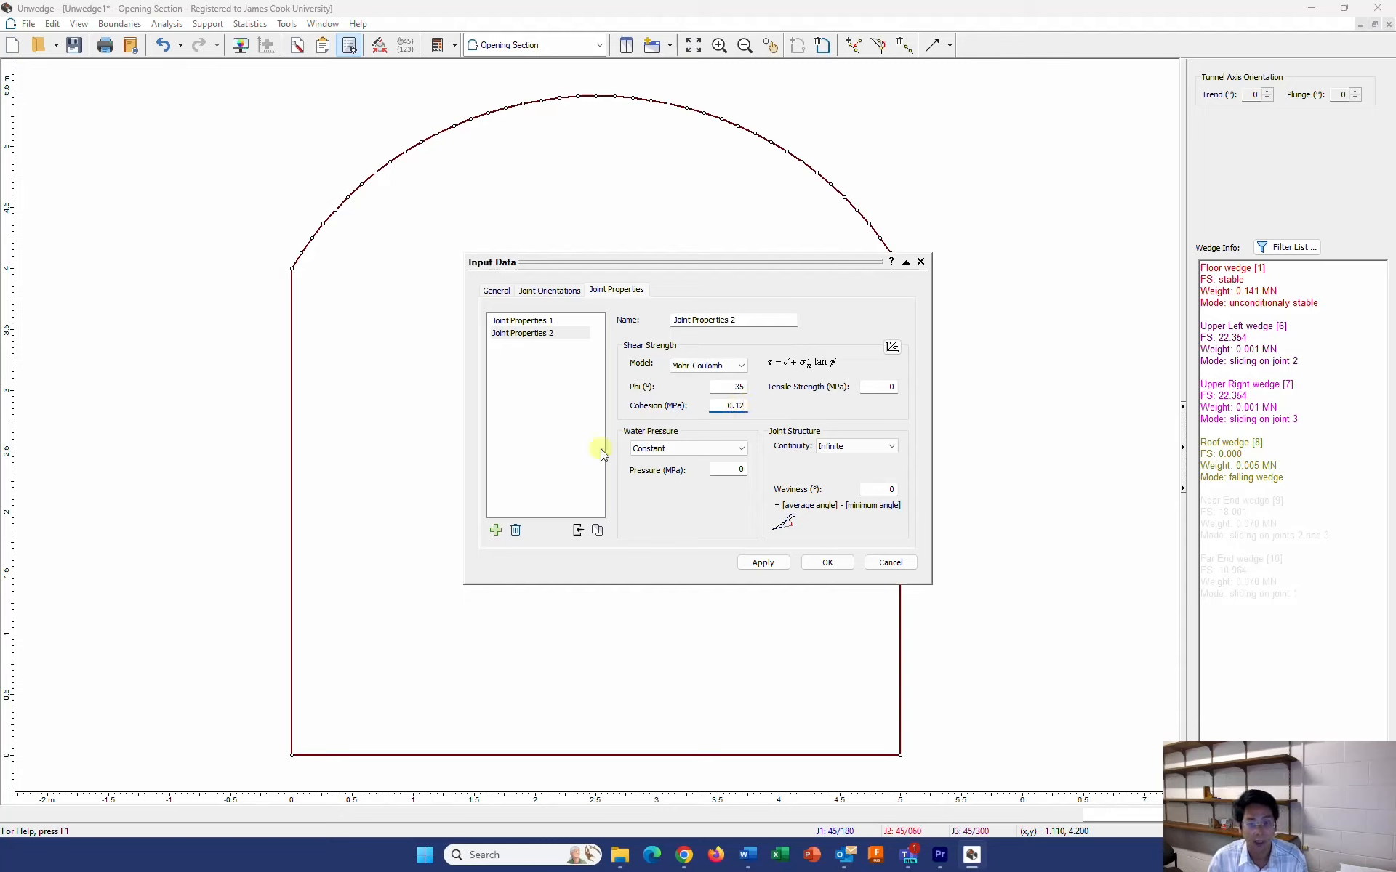
# Add a third joint property set with a friction angle of 25° and a cohesion of 0.02 MPa, and apply the input data
pyautogui.click(495, 530)
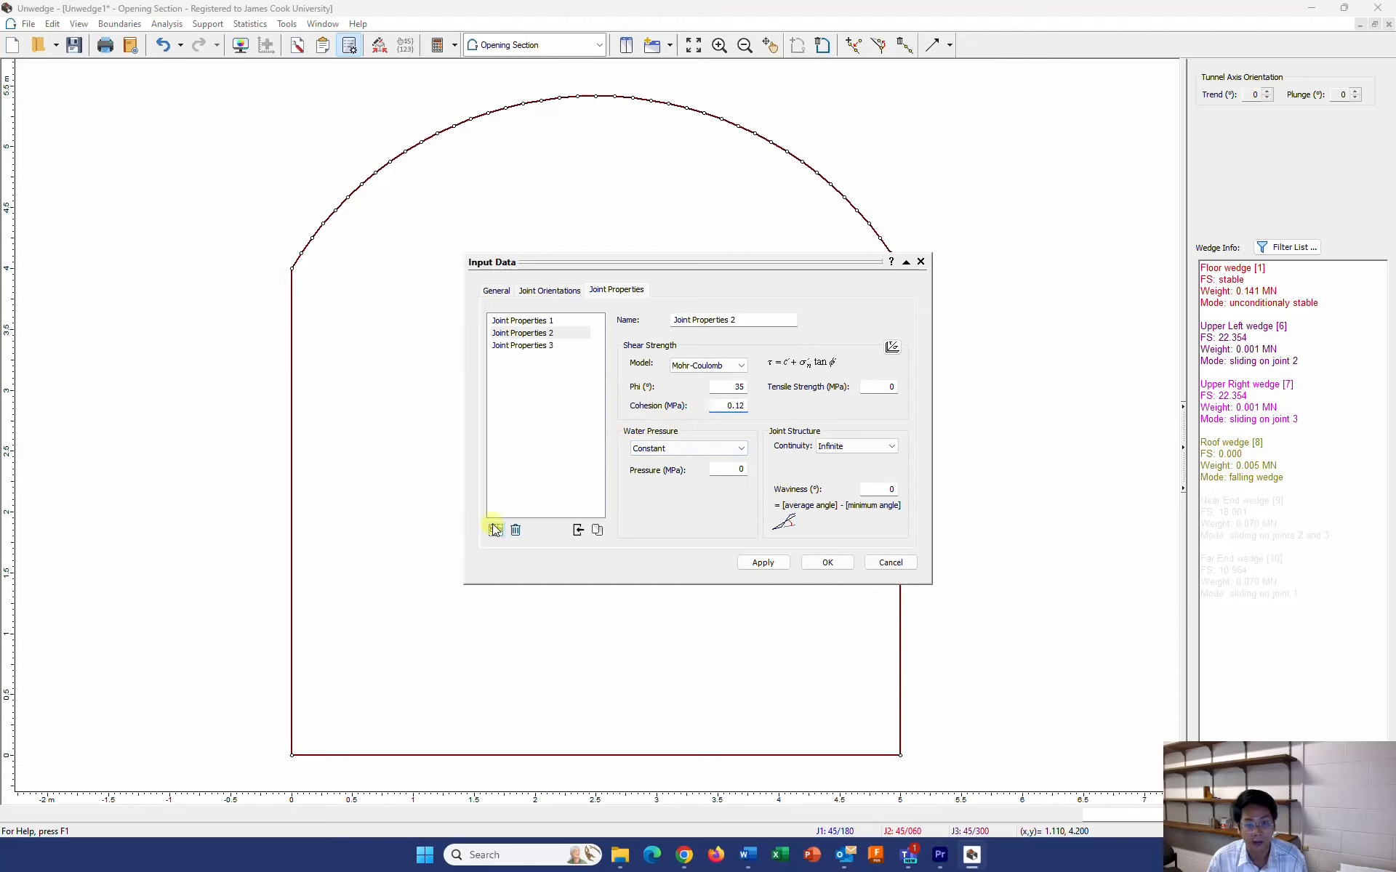
pyautogui.click(542, 345)
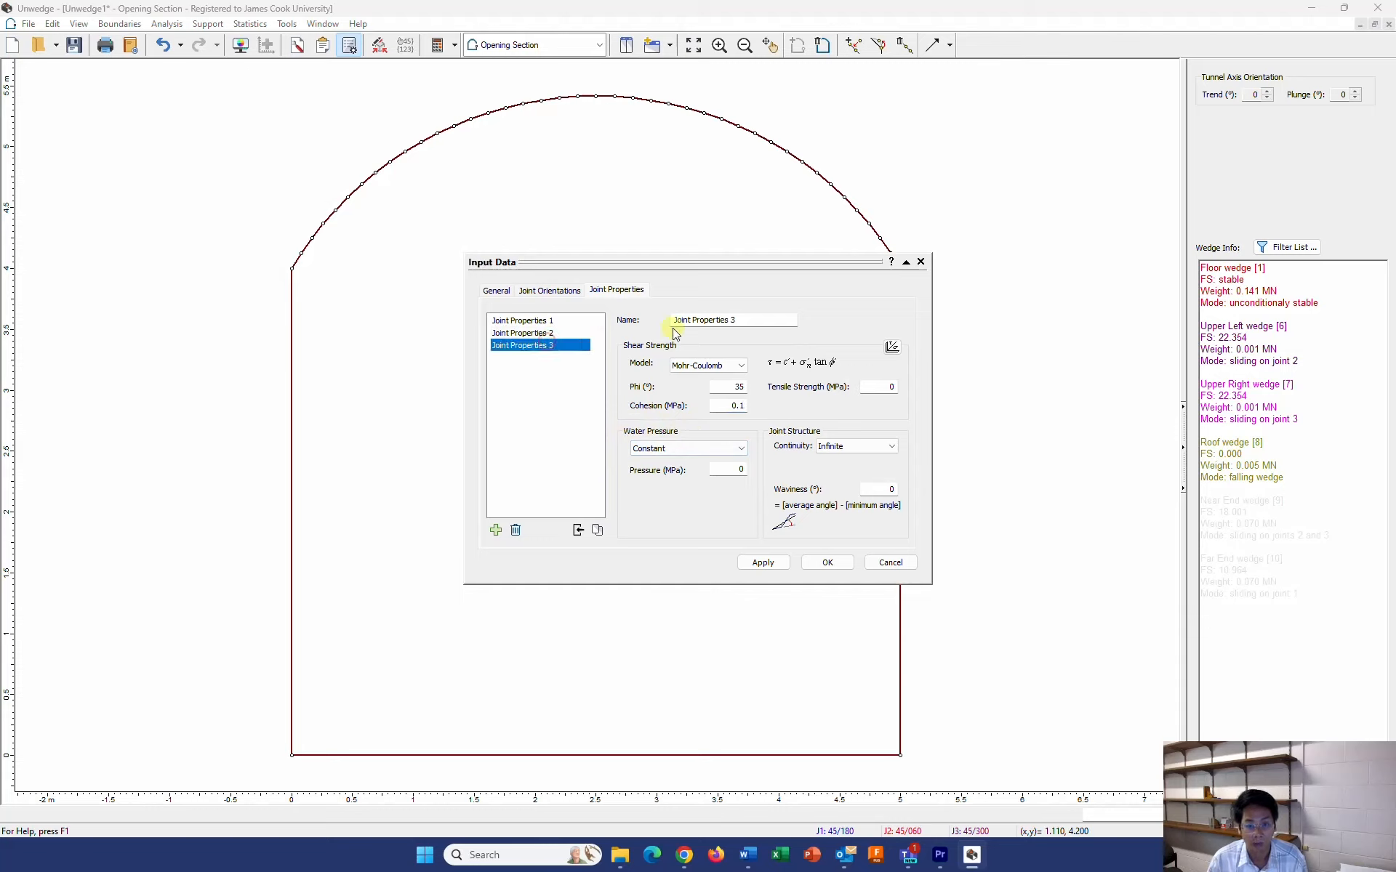
pyautogui.click(733, 320)
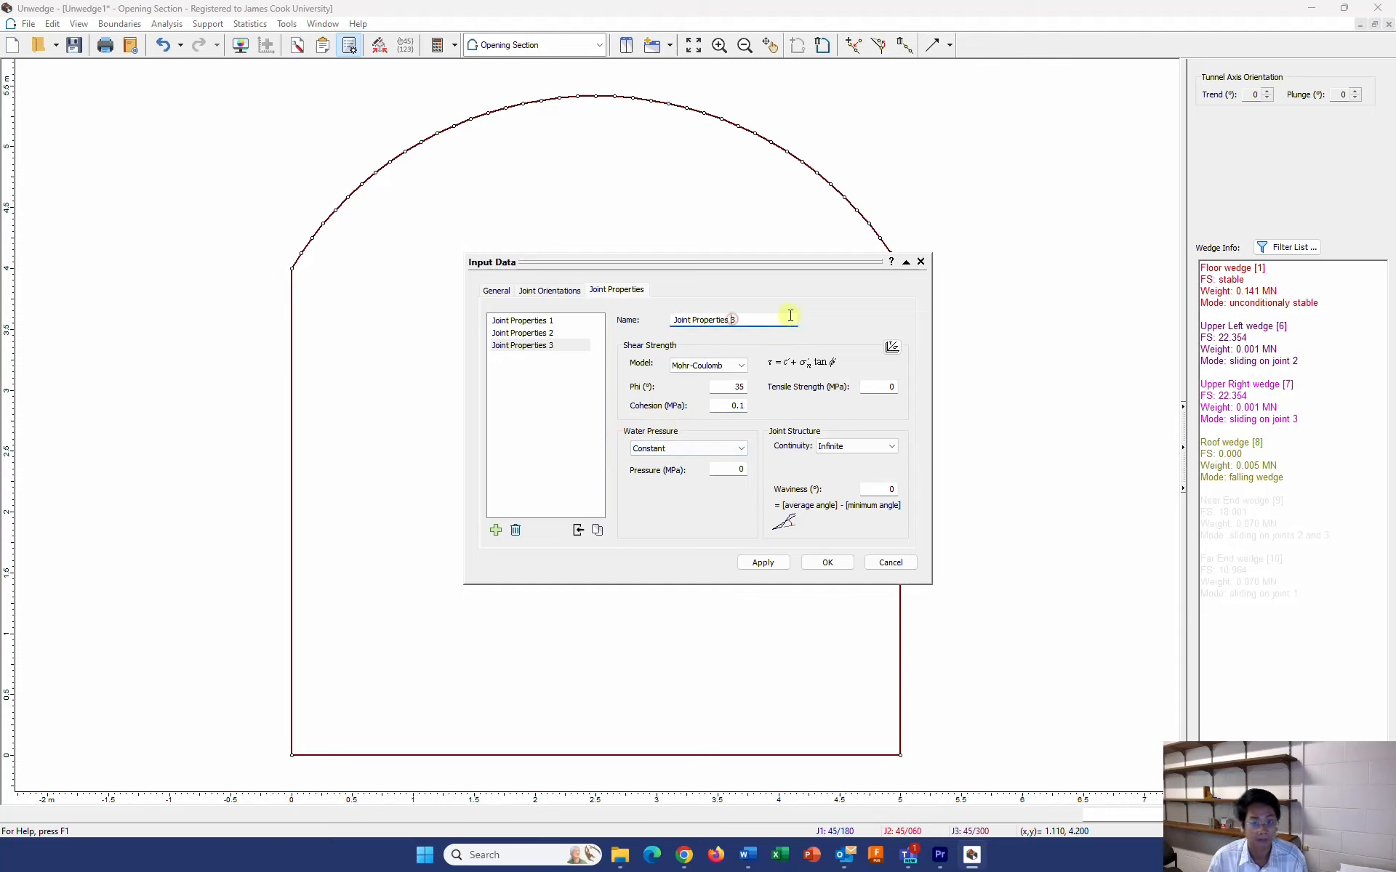
pyautogui.doubleClick(739, 390)
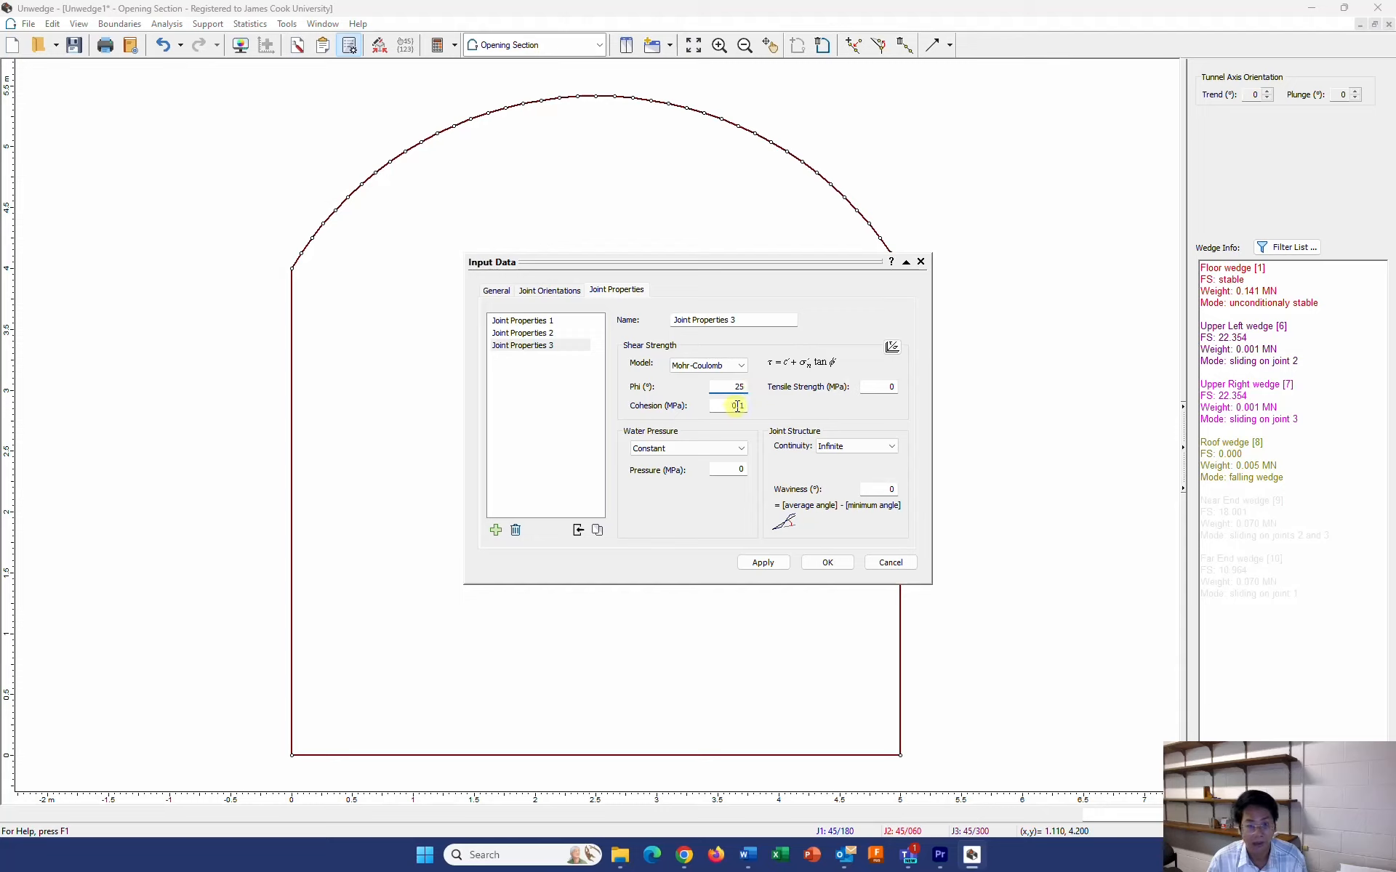
pyautogui.doubleClick(740, 405)
pyautogui.click(764, 564)
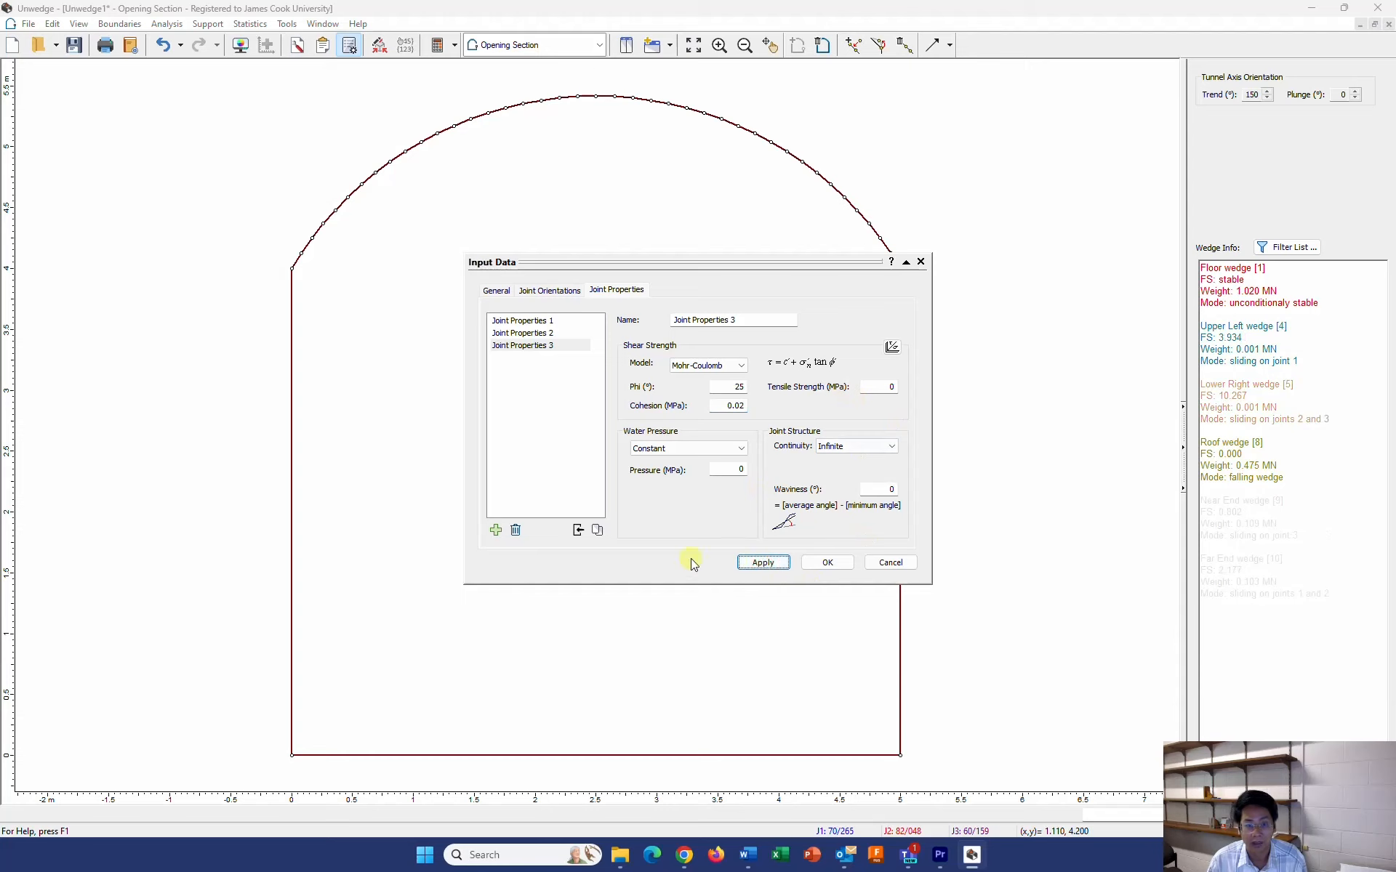
# Assign Joint Properties 2 to joint 2 and Joint Properties 3 to joint 3, and accept the input data
pyautogui.click(550, 292)
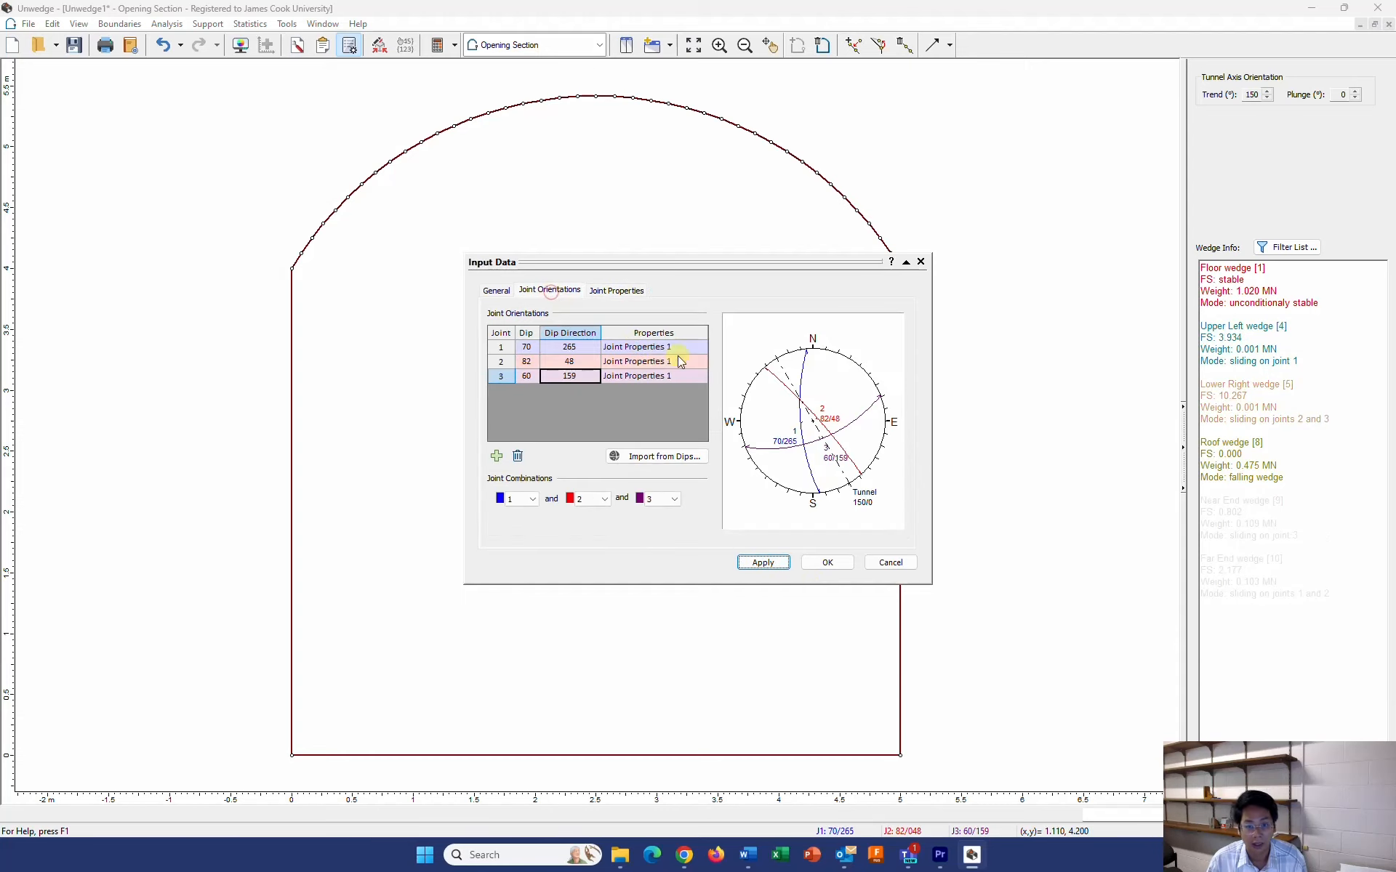
pyautogui.click(640, 361)
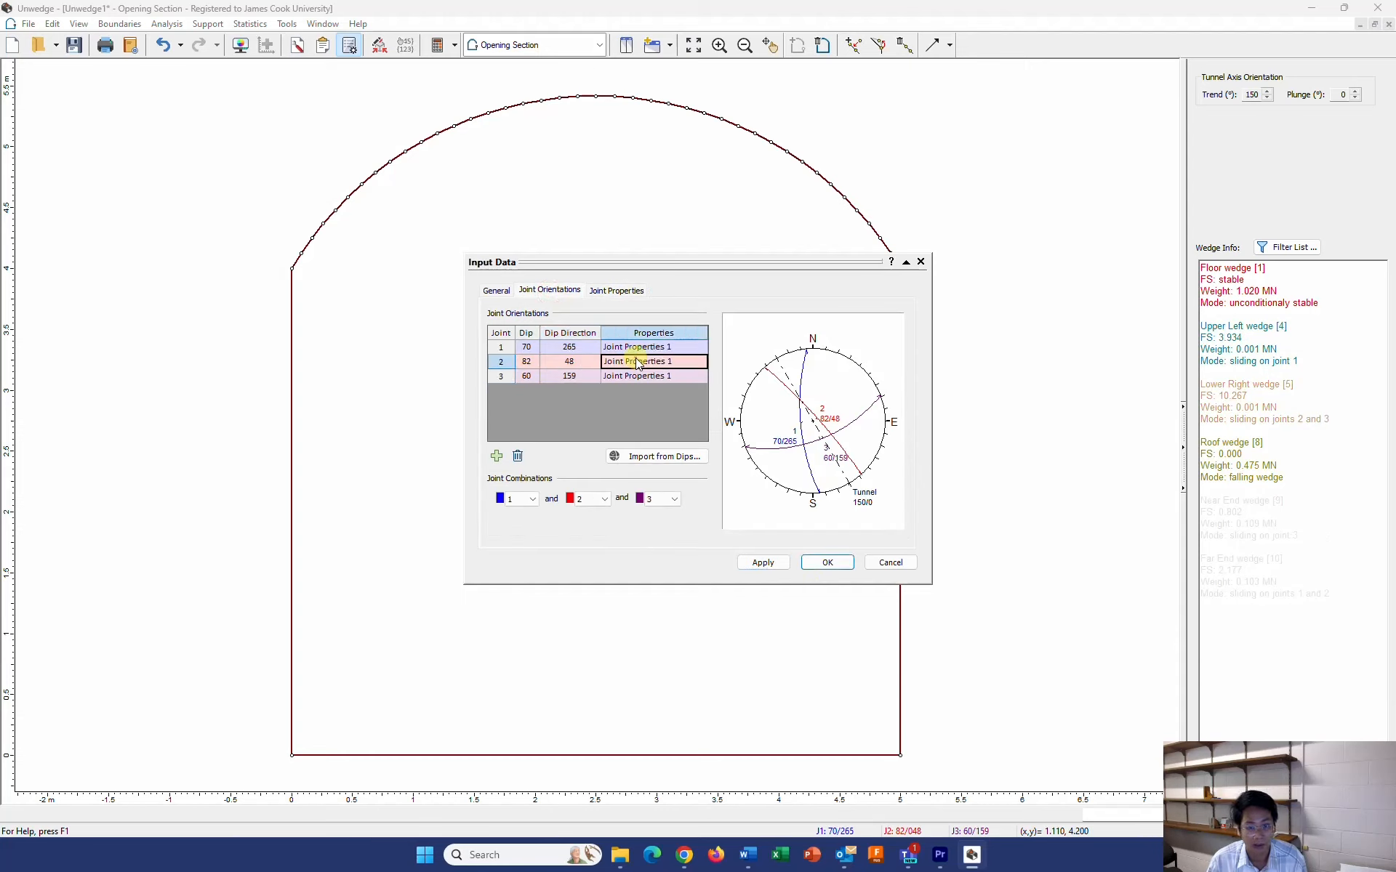
pyautogui.click(640, 361)
pyautogui.click(659, 391)
pyautogui.click(660, 378)
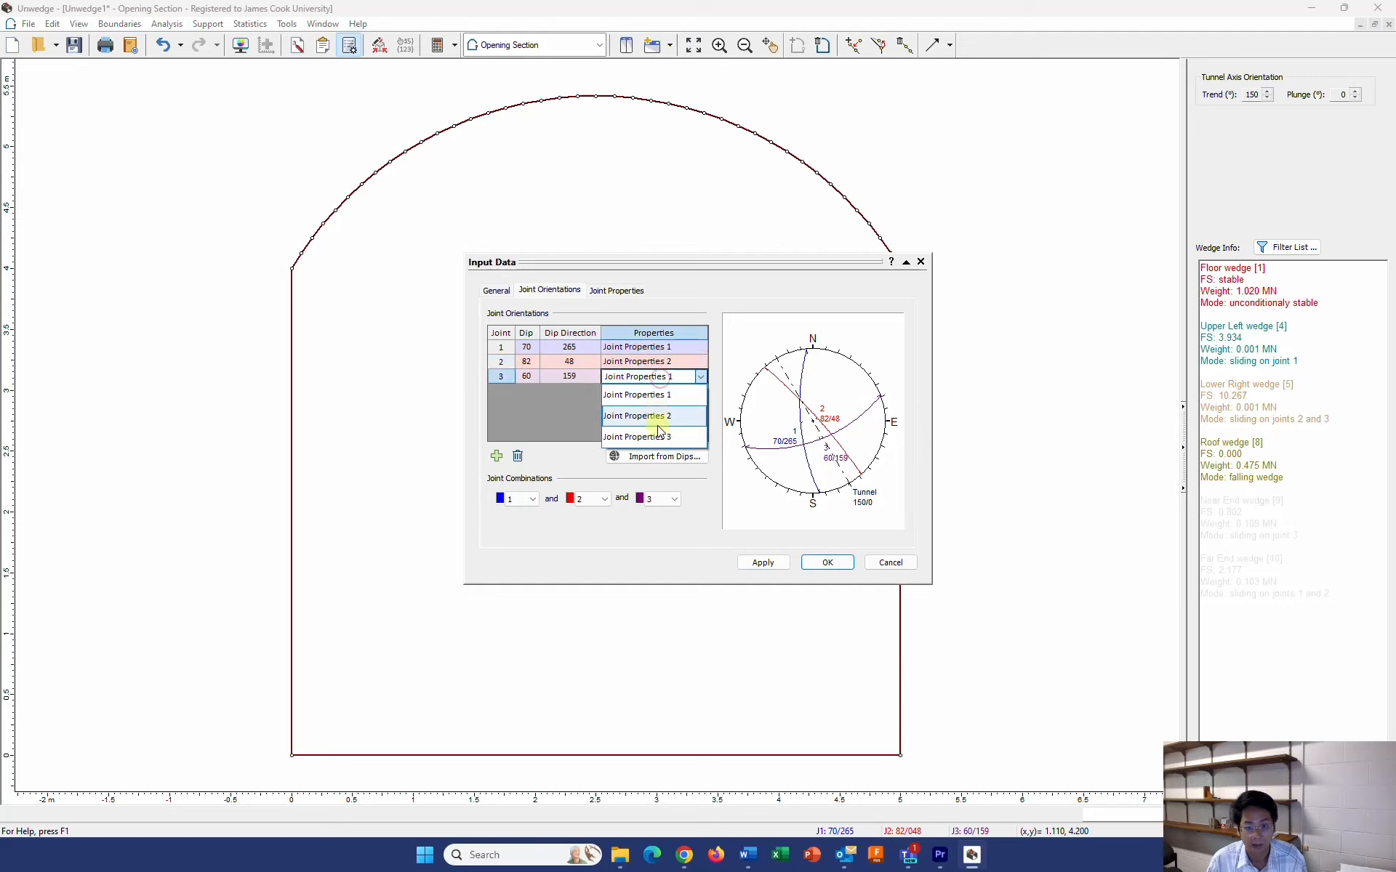
pyautogui.click(654, 434)
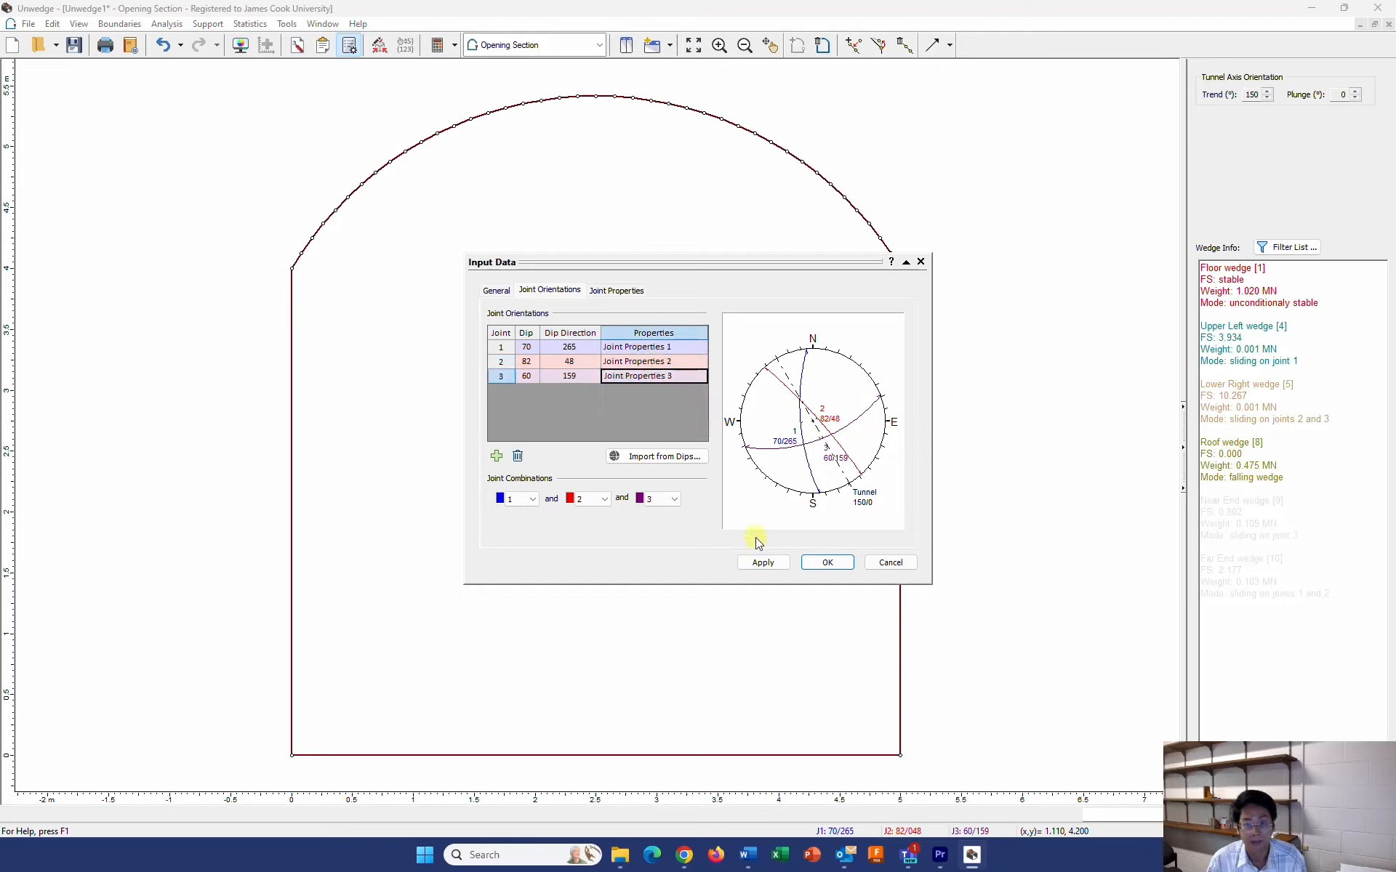
pyautogui.click(762, 562)
pyautogui.click(827, 563)
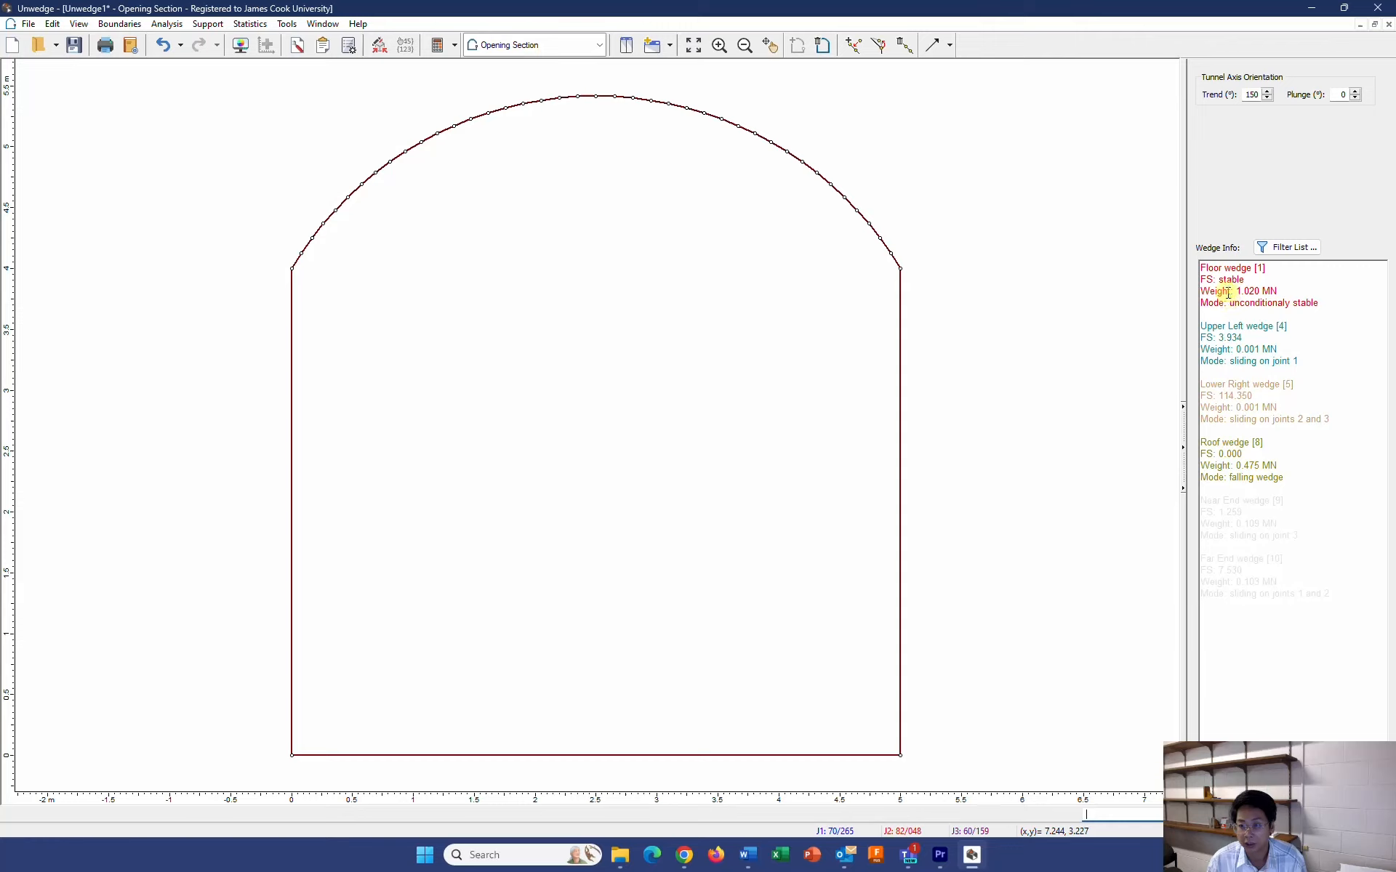
# Examine the floor wedge's weight, factor of safety and failure mode, and the data items offered in the wedge information filter
pyautogui.moveTo(1198, 291); pyautogui.dragTo(1284, 291)
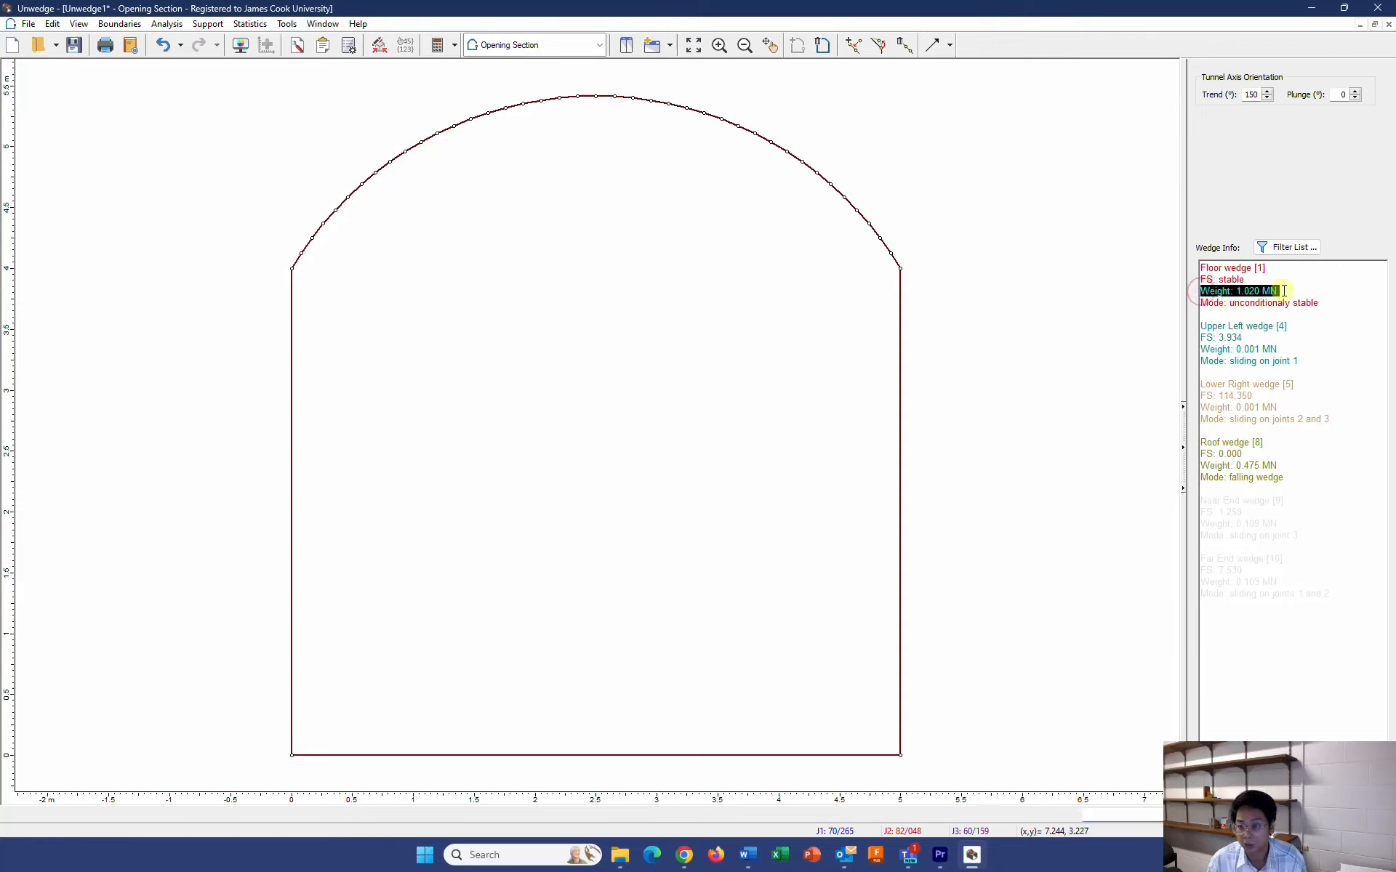
pyautogui.moveTo(1199, 280); pyautogui.dragTo(1251, 281)
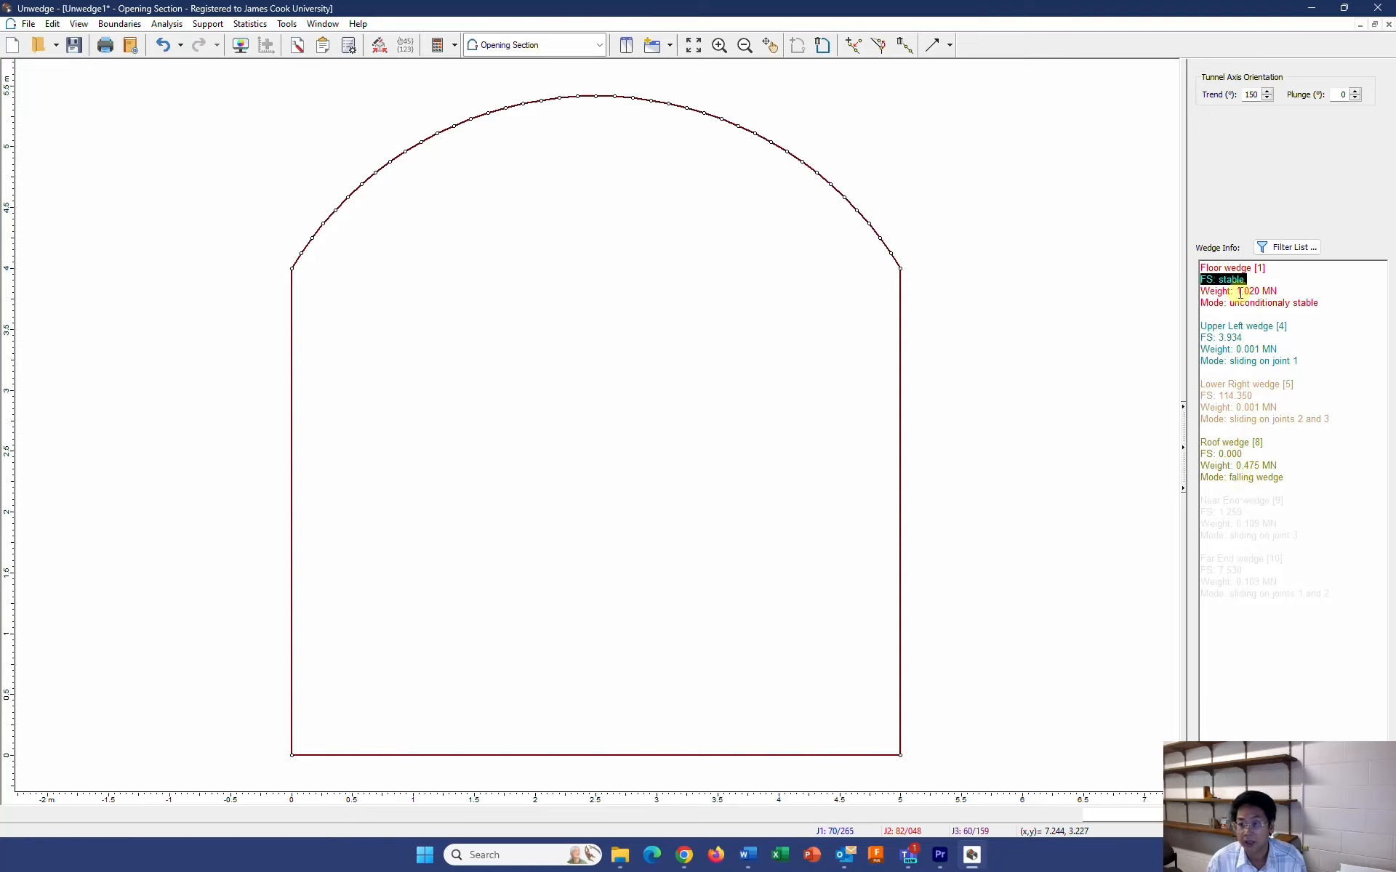
pyautogui.doubleClick(1212, 302)
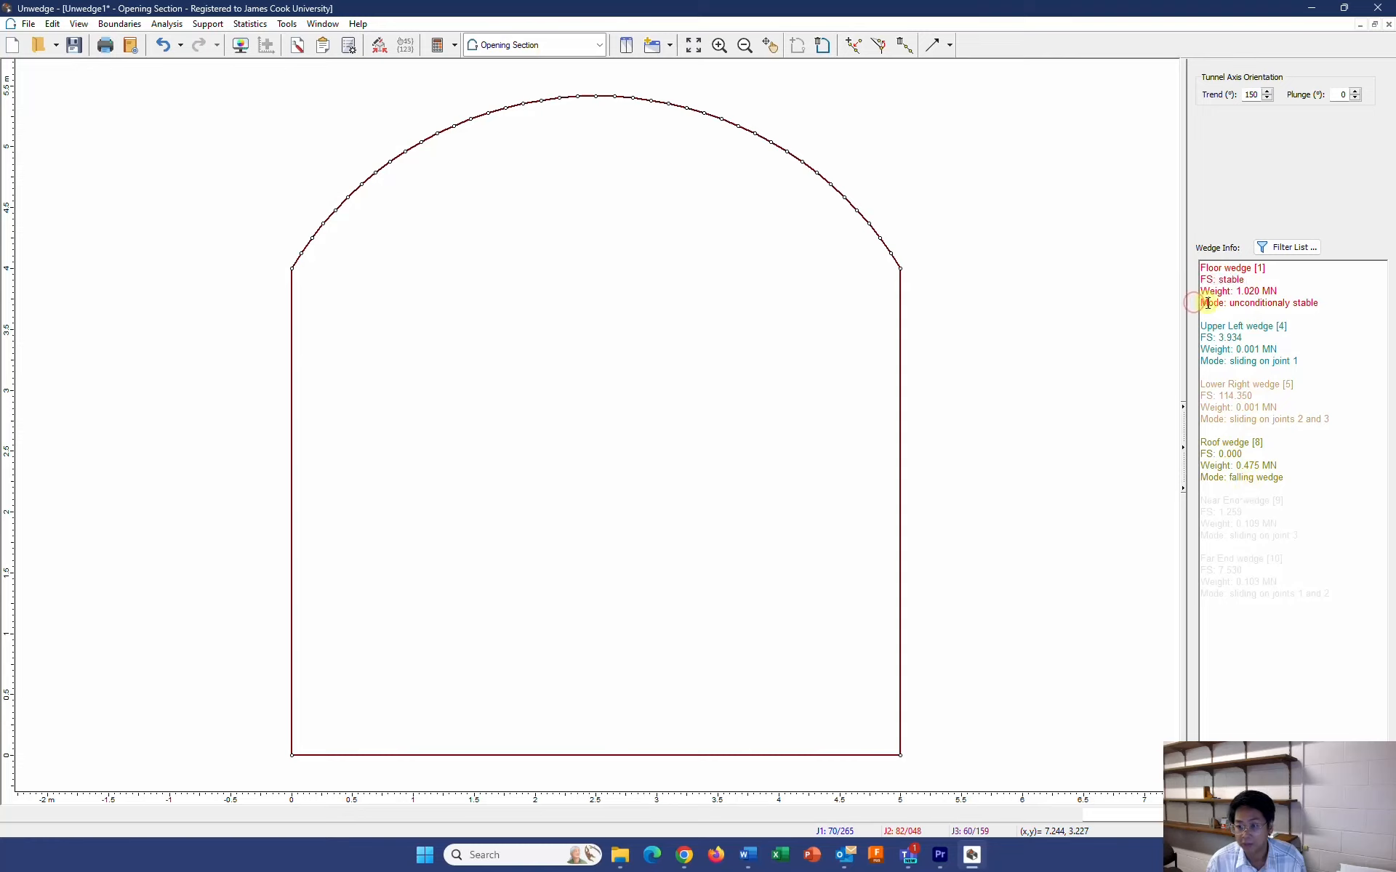
pyautogui.click(1273, 251)
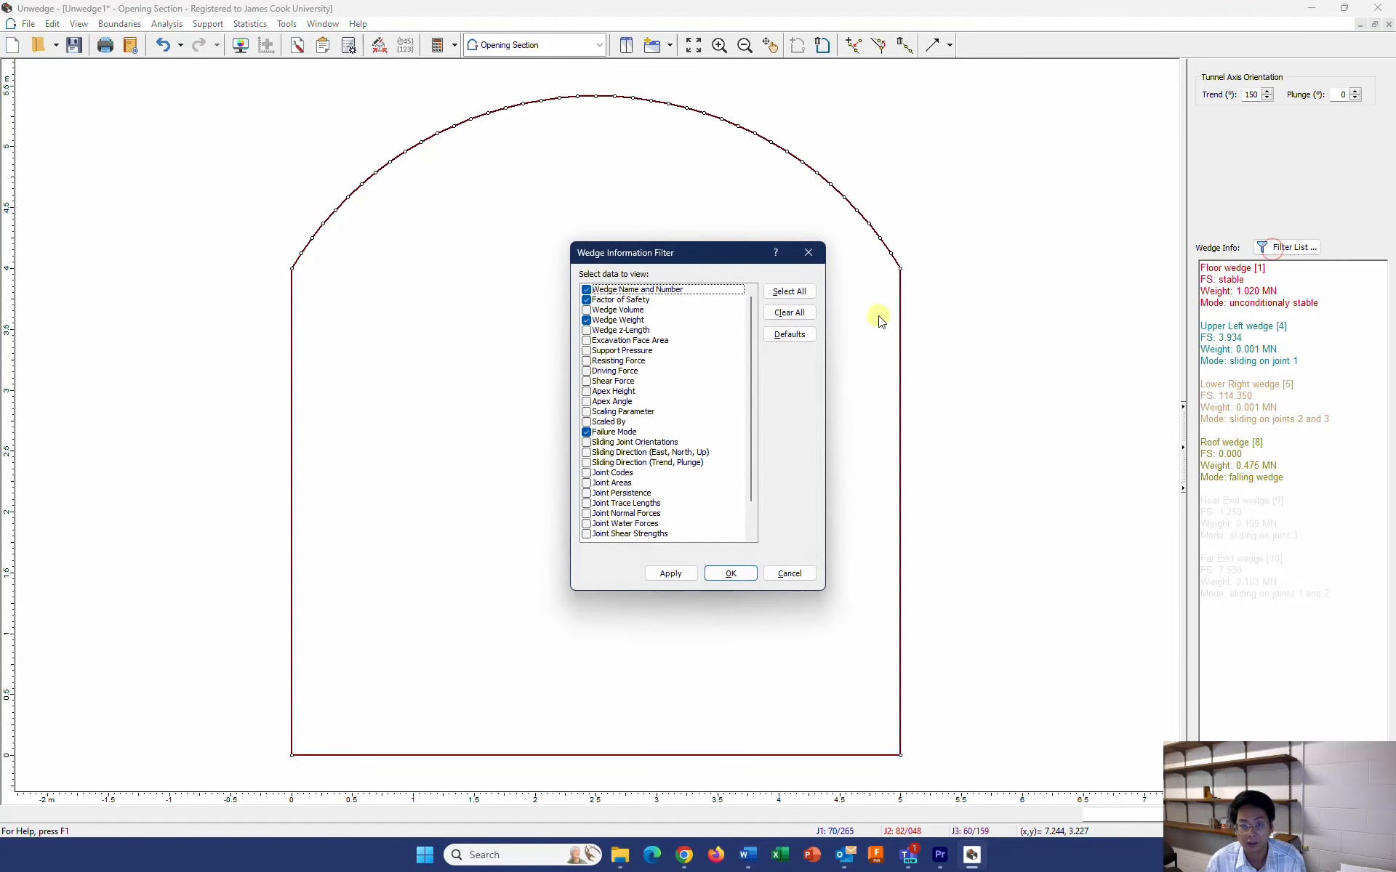
pyautogui.click(586, 432)
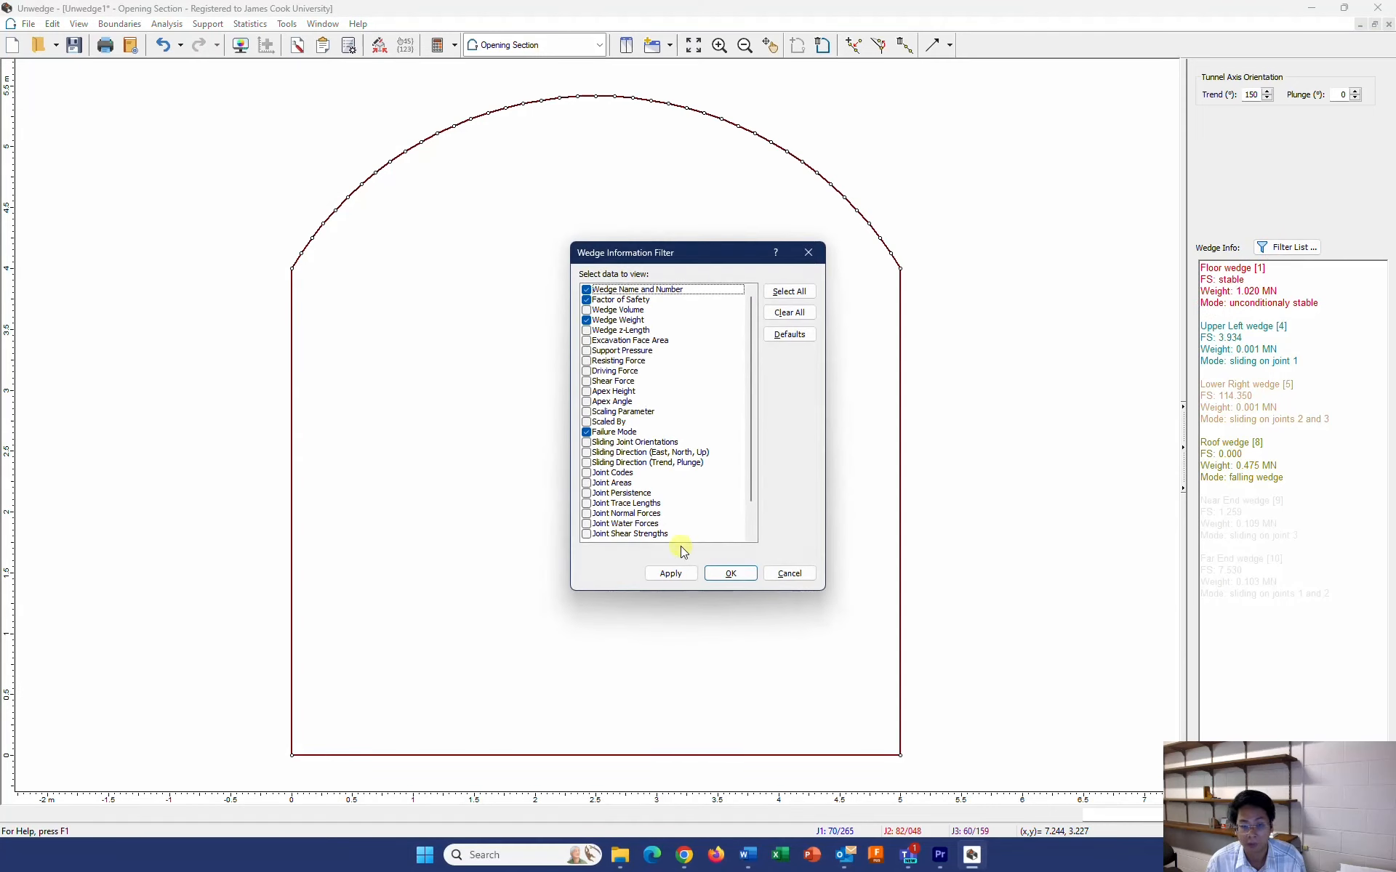
pyautogui.click(731, 574)
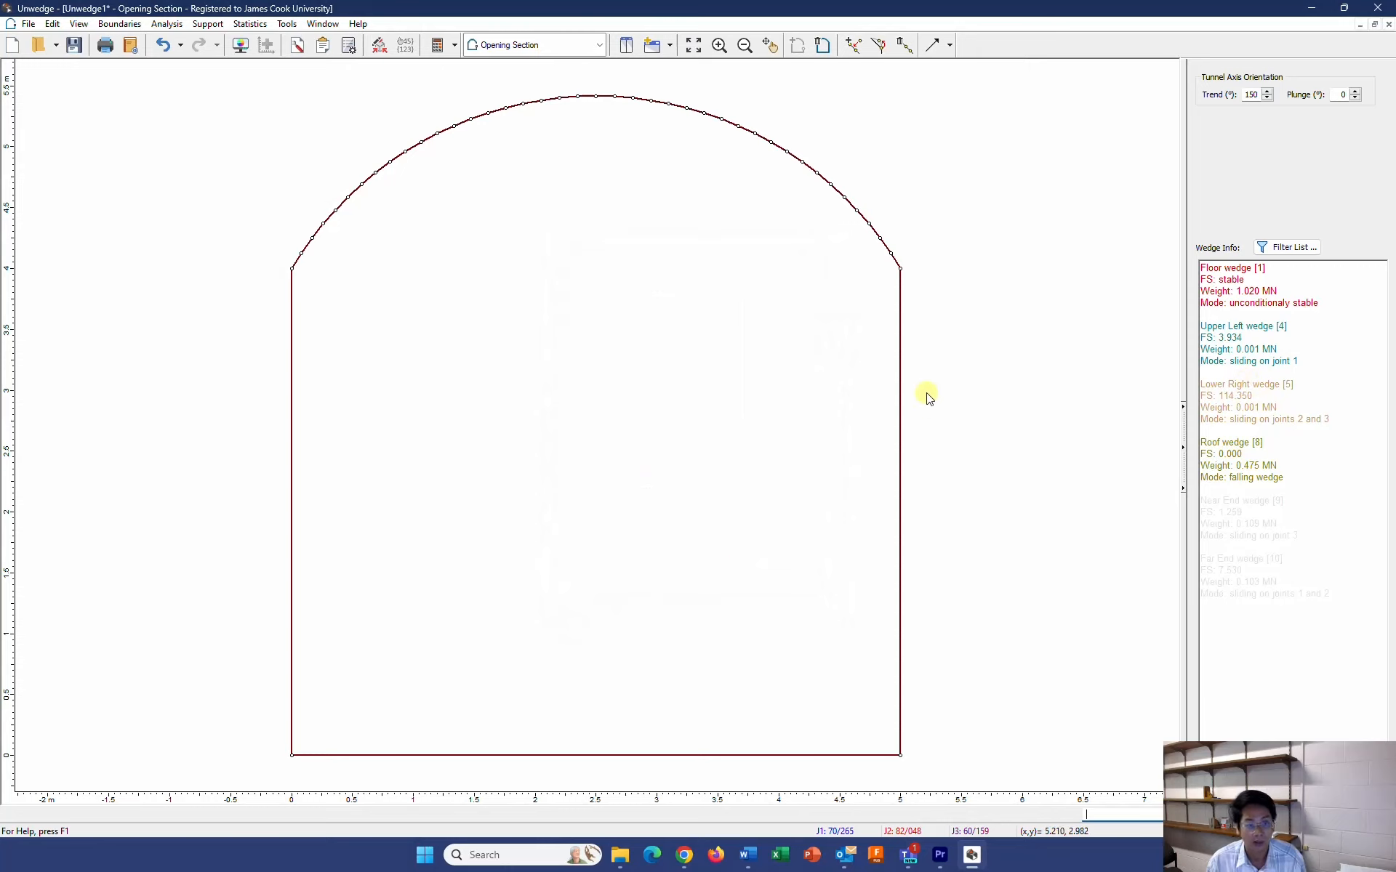
# Show the tunnel and its wedges in the 3D Wedge View
pyautogui.click(80, 24)
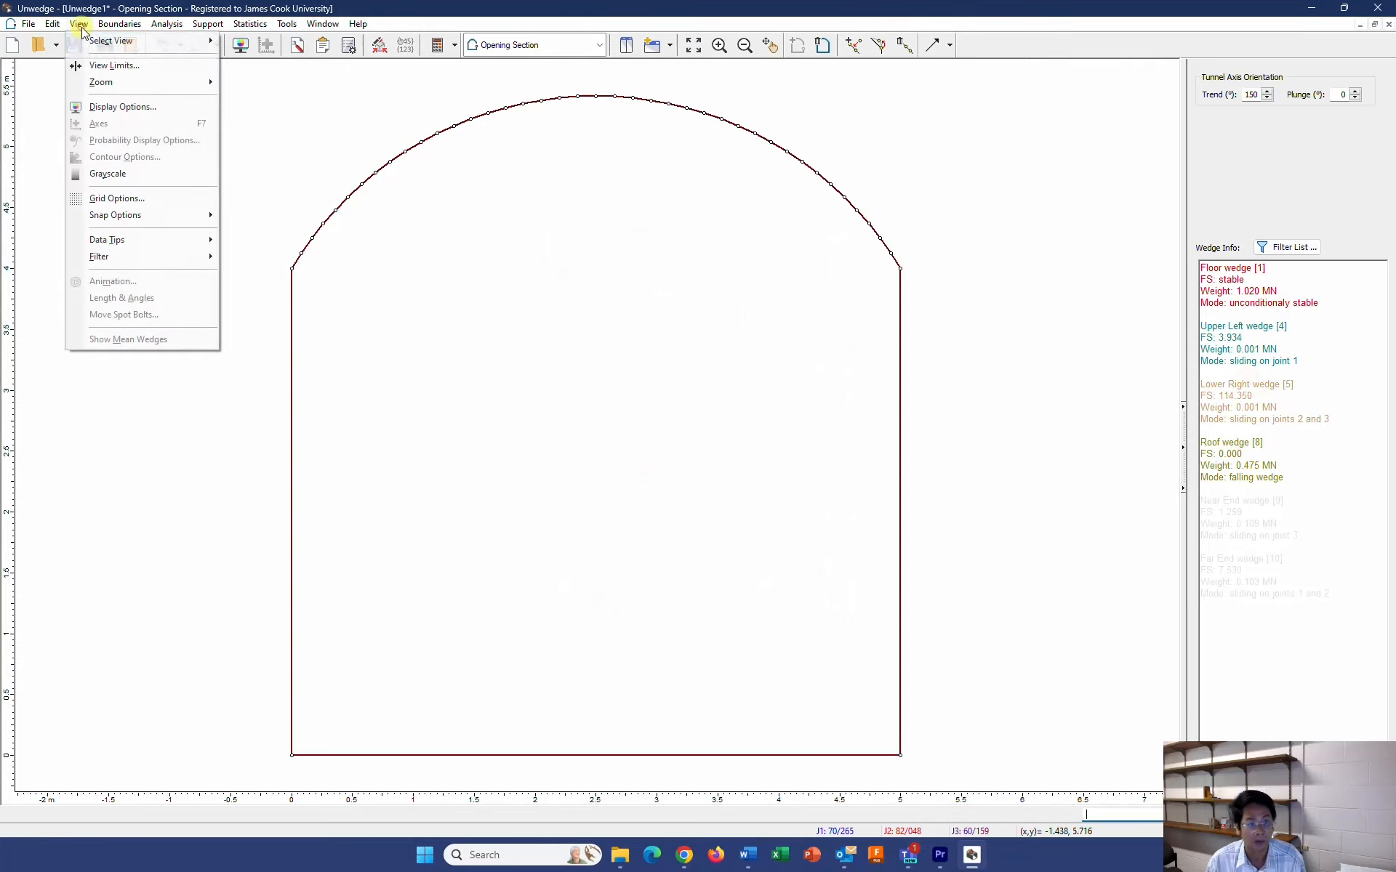
pyautogui.click(96, 41)
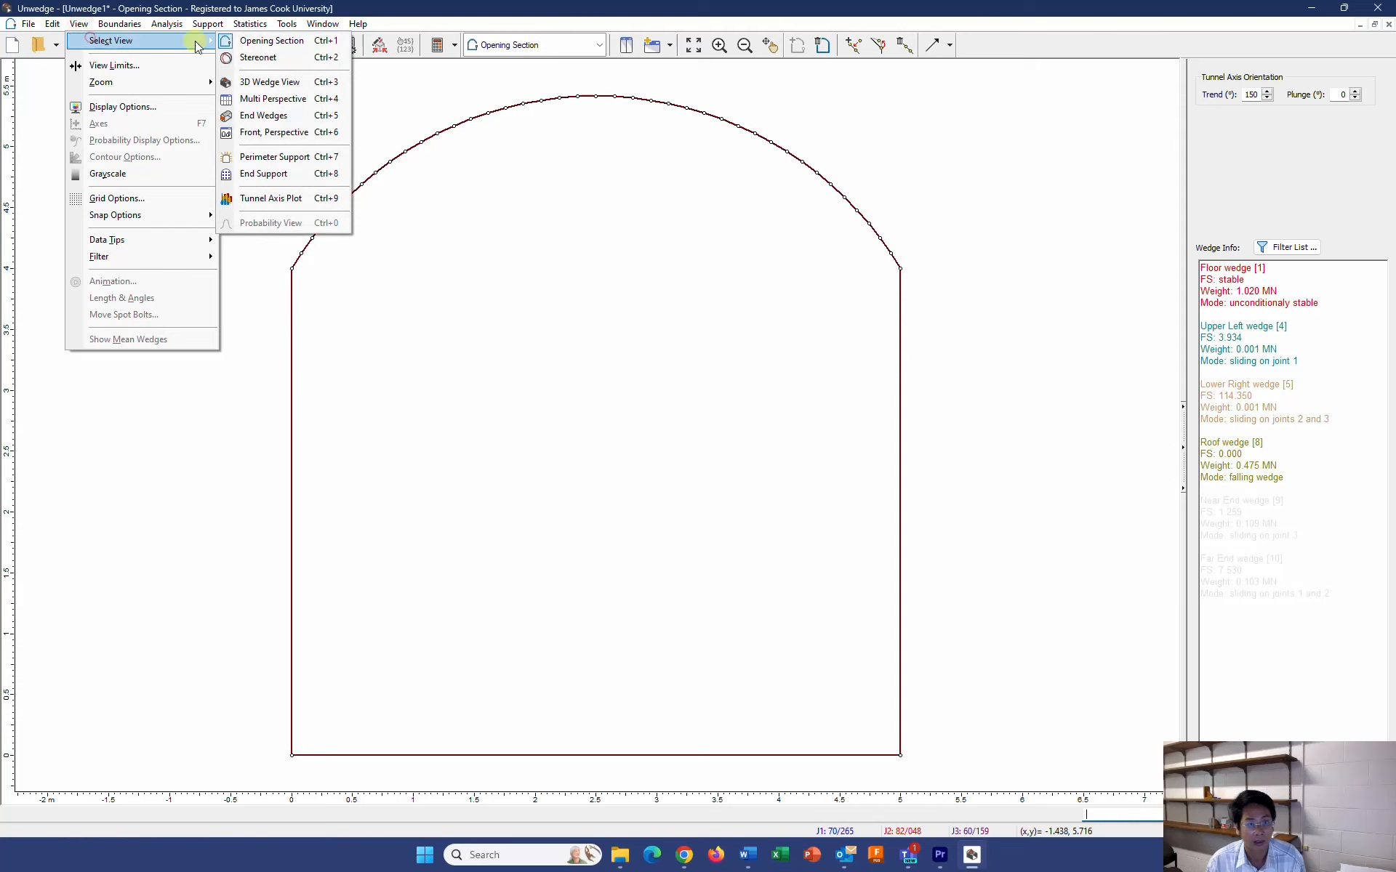
pyautogui.click(268, 82)
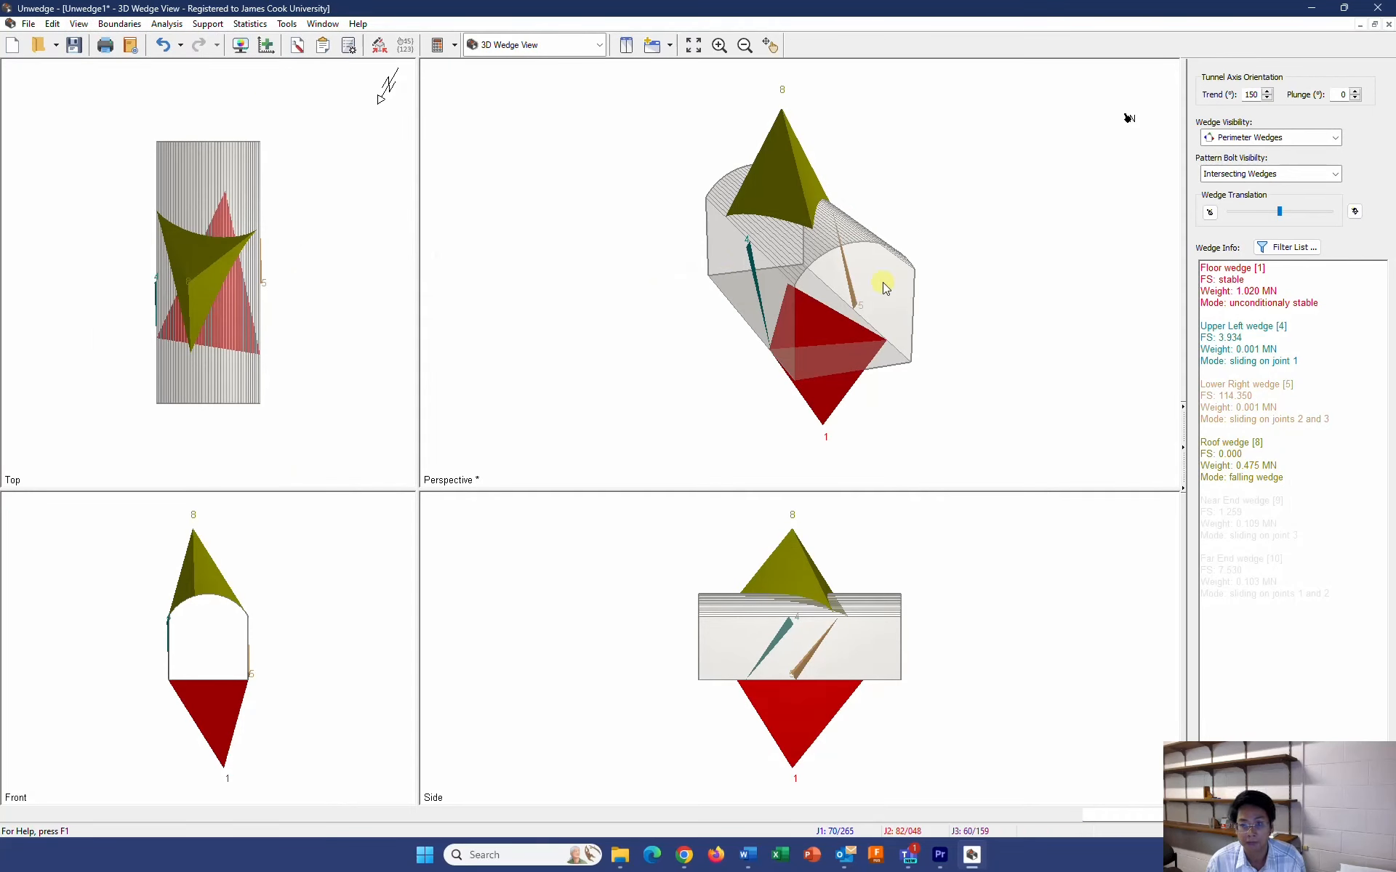
# Inspect the upper left and roof wedges in the perspective view and move the wedges relative to the tunnel with Wedge Translation
pyautogui.moveTo(750, 260)
pyautogui.mouseDown()
pyautogui.moveTo(762, 288)
pyautogui.moveTo(735, 243)
pyautogui.moveTo(769, 276)
pyautogui.moveTo(756, 255)
pyautogui.mouseUp()
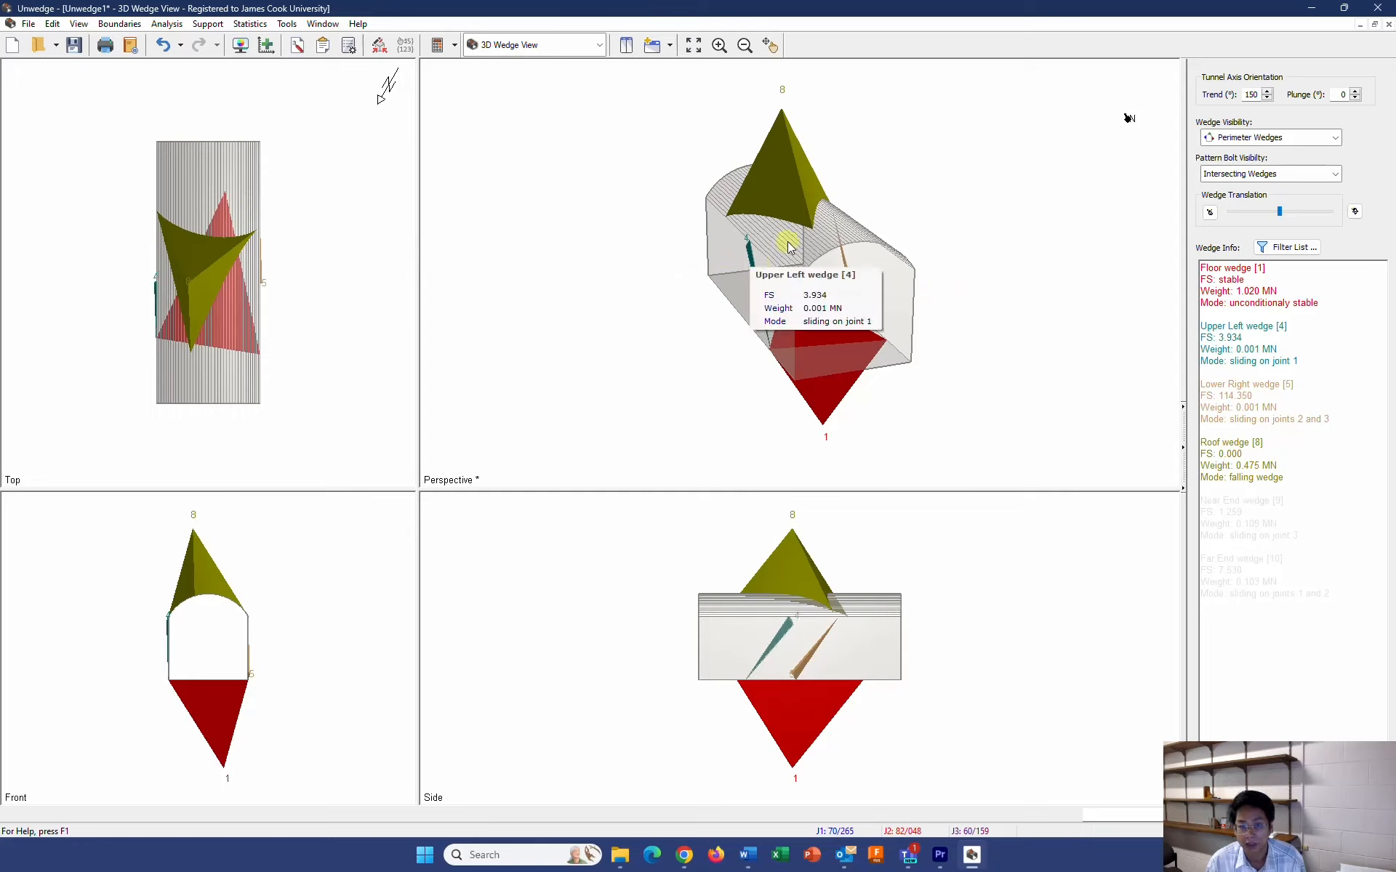
pyautogui.moveTo(791, 183)
pyautogui.mouseDown()
pyautogui.moveTo(792, 218)
pyautogui.moveTo(795, 175)
pyautogui.mouseUp()
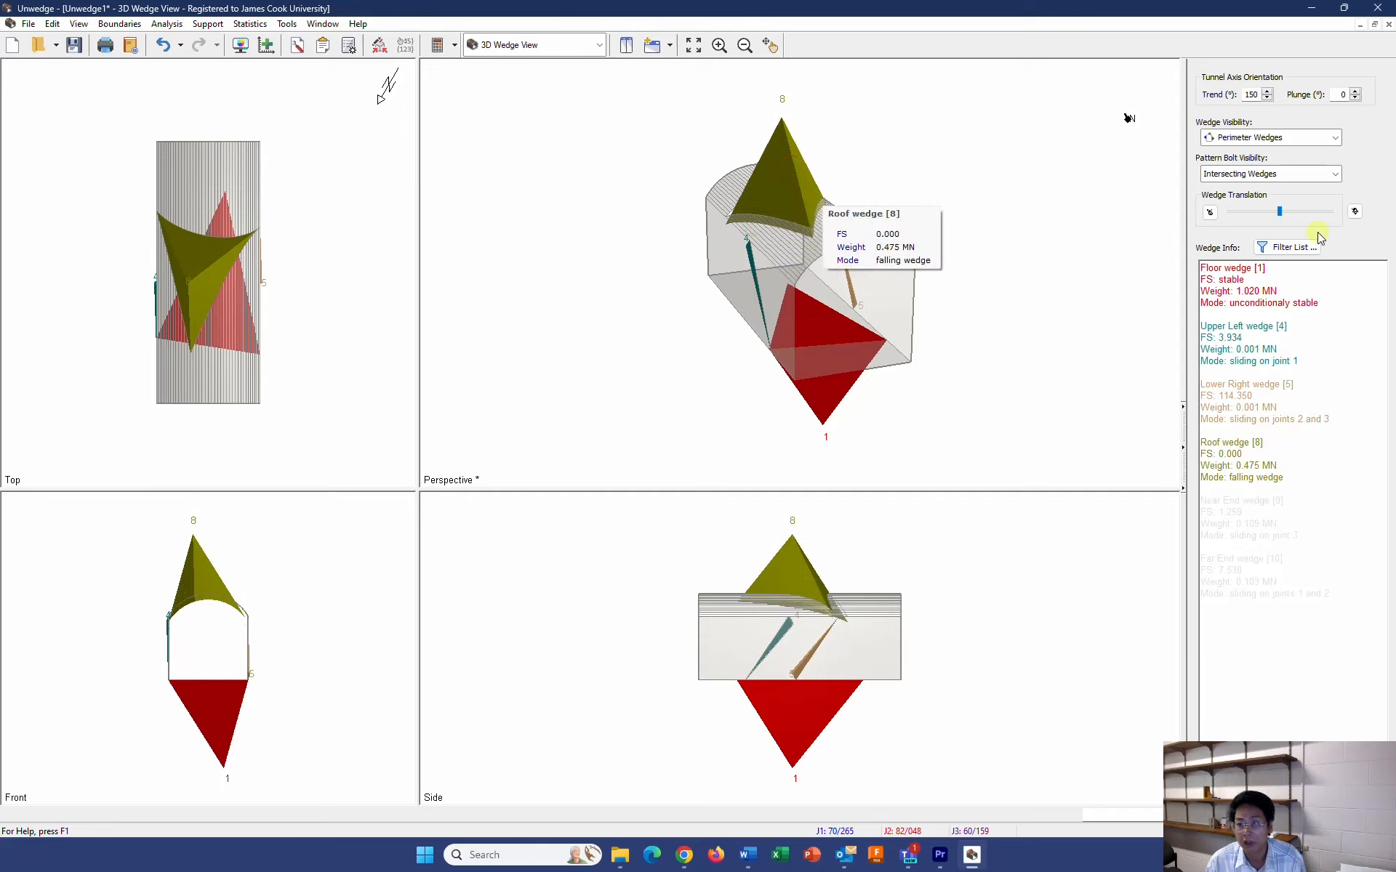
pyautogui.moveTo(1279, 213); pyautogui.dragTo(1273, 222)
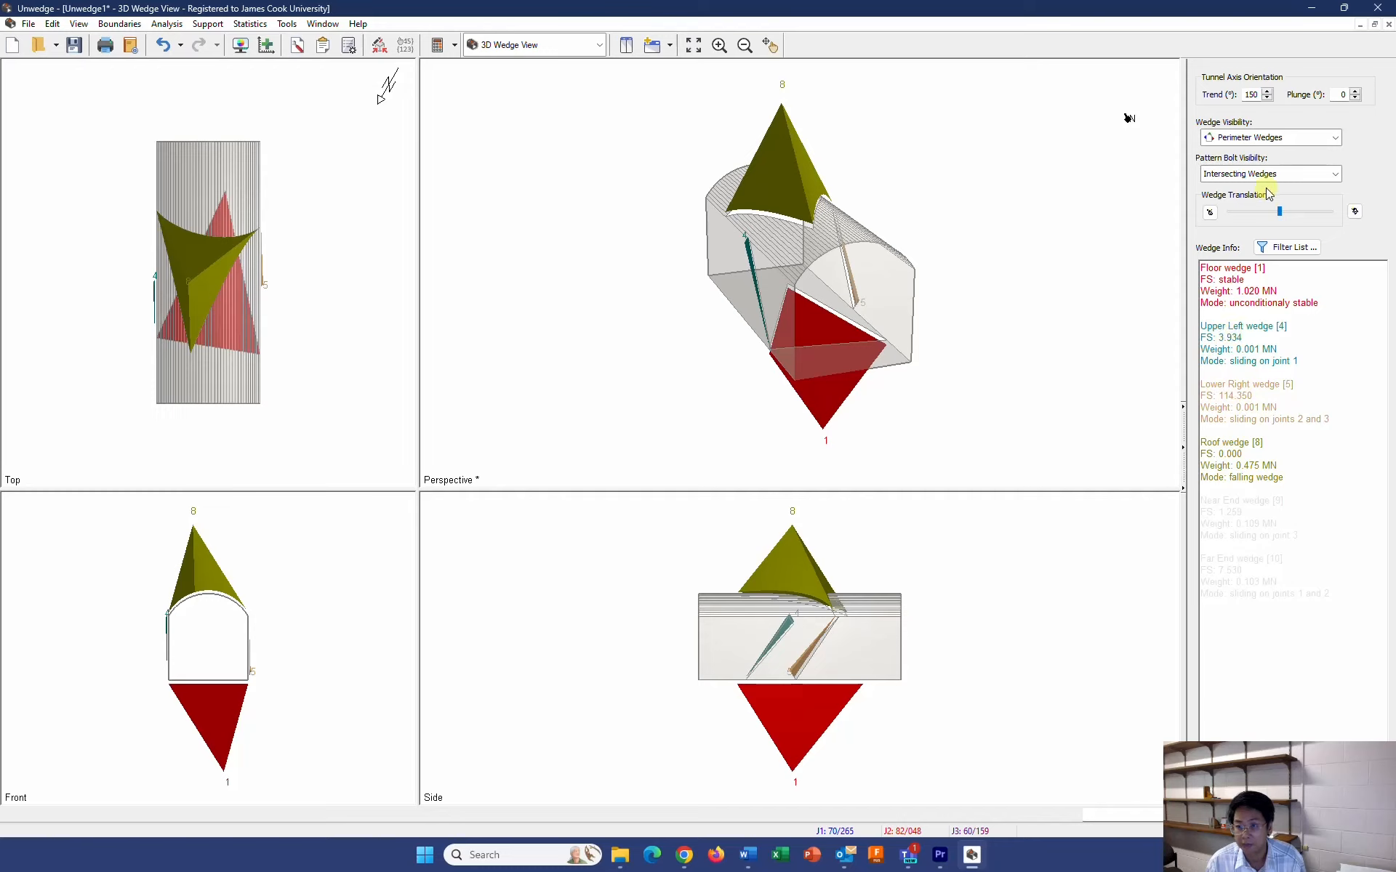
# Show only the roof wedge and examine its shape, factor of safety and weight
pyautogui.click(1286, 140)
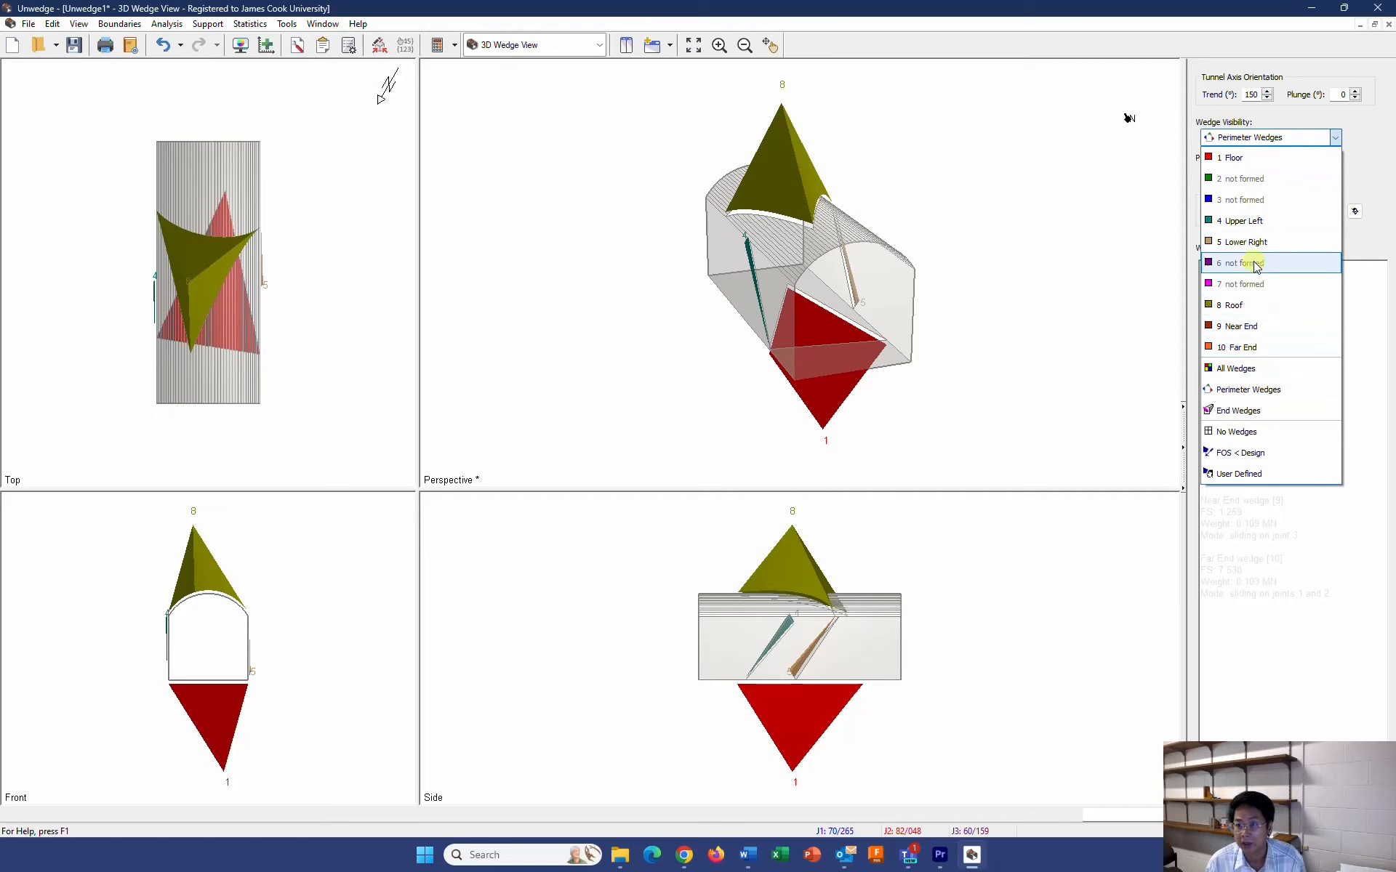
pyautogui.click(1252, 304)
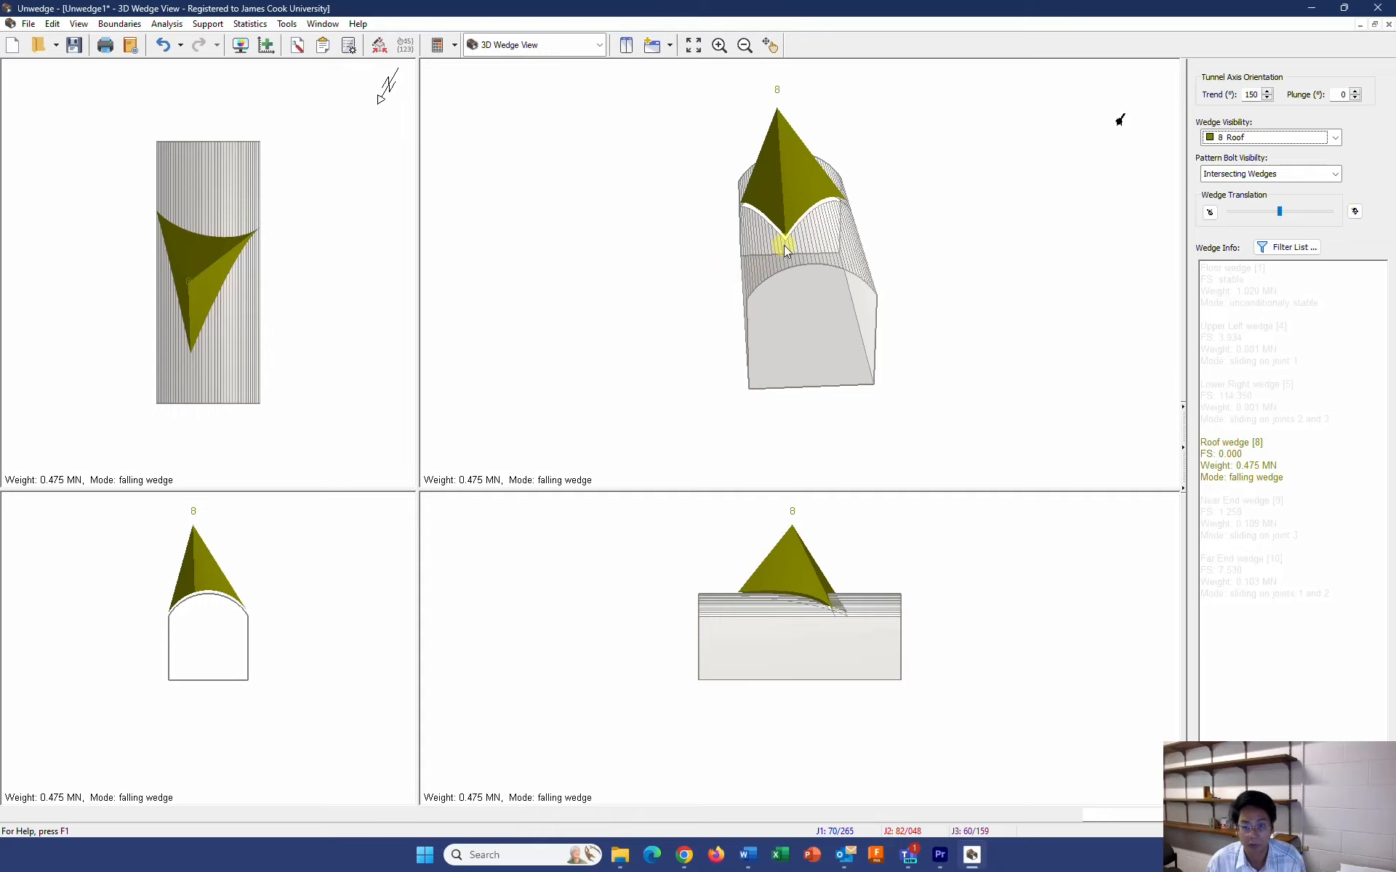
pyautogui.moveTo(782, 190)
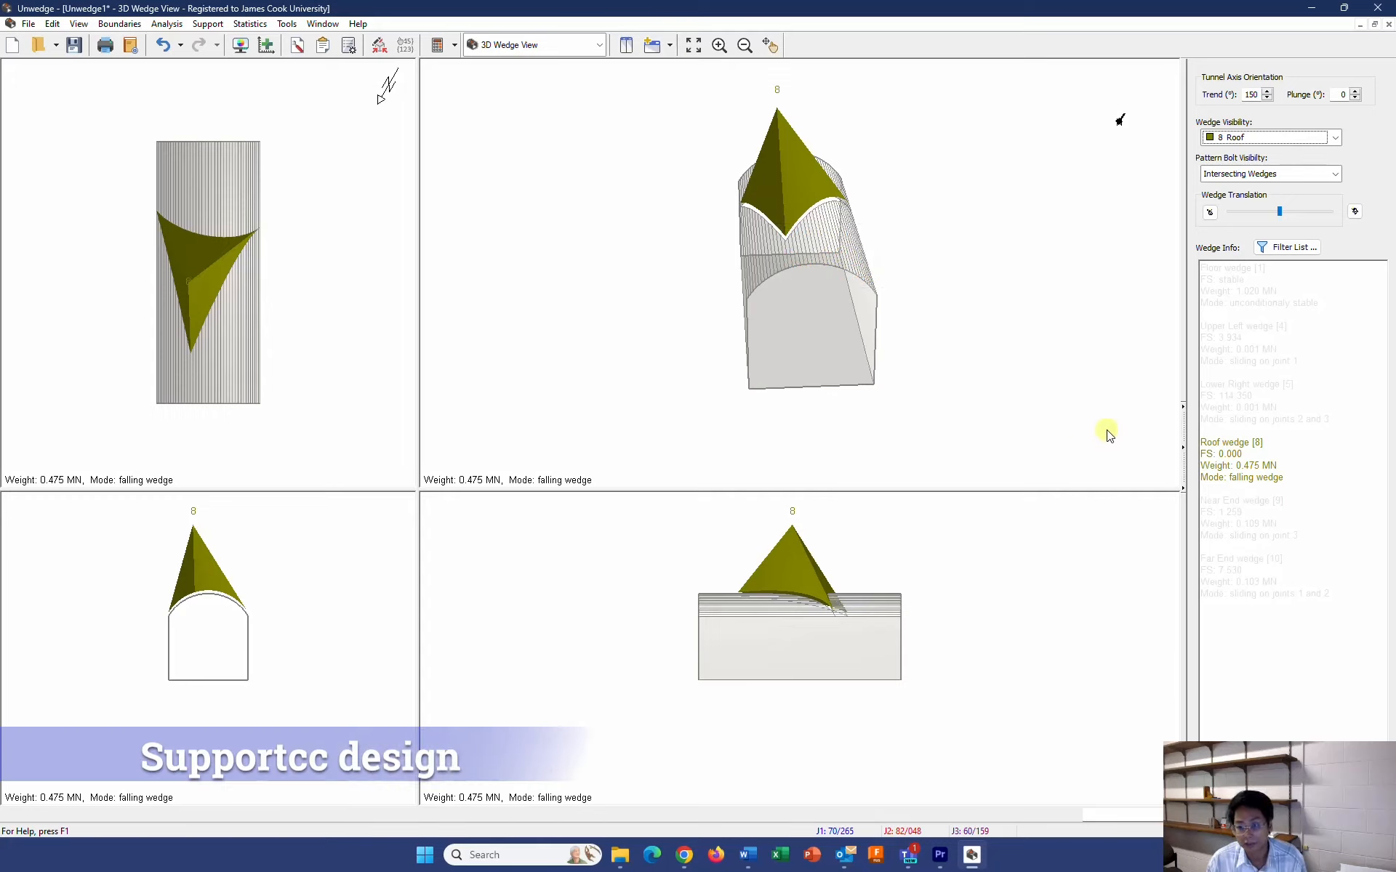
pyautogui.moveTo(1223, 454)
pyautogui.mouseDown()
pyautogui.moveTo(1238, 453)
pyautogui.moveTo(1204, 454)
pyautogui.mouseUp()
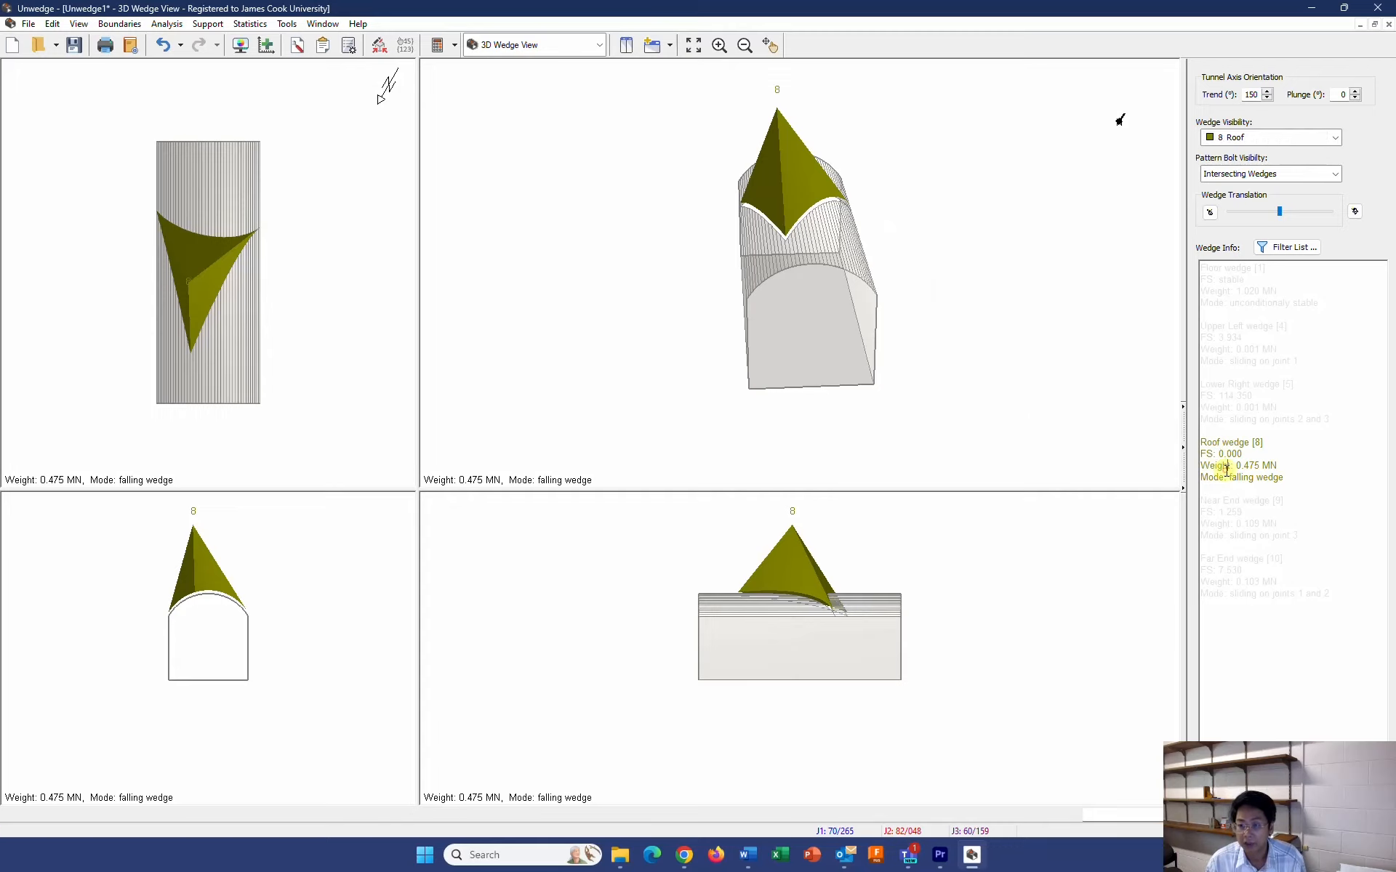
pyautogui.click(1228, 466)
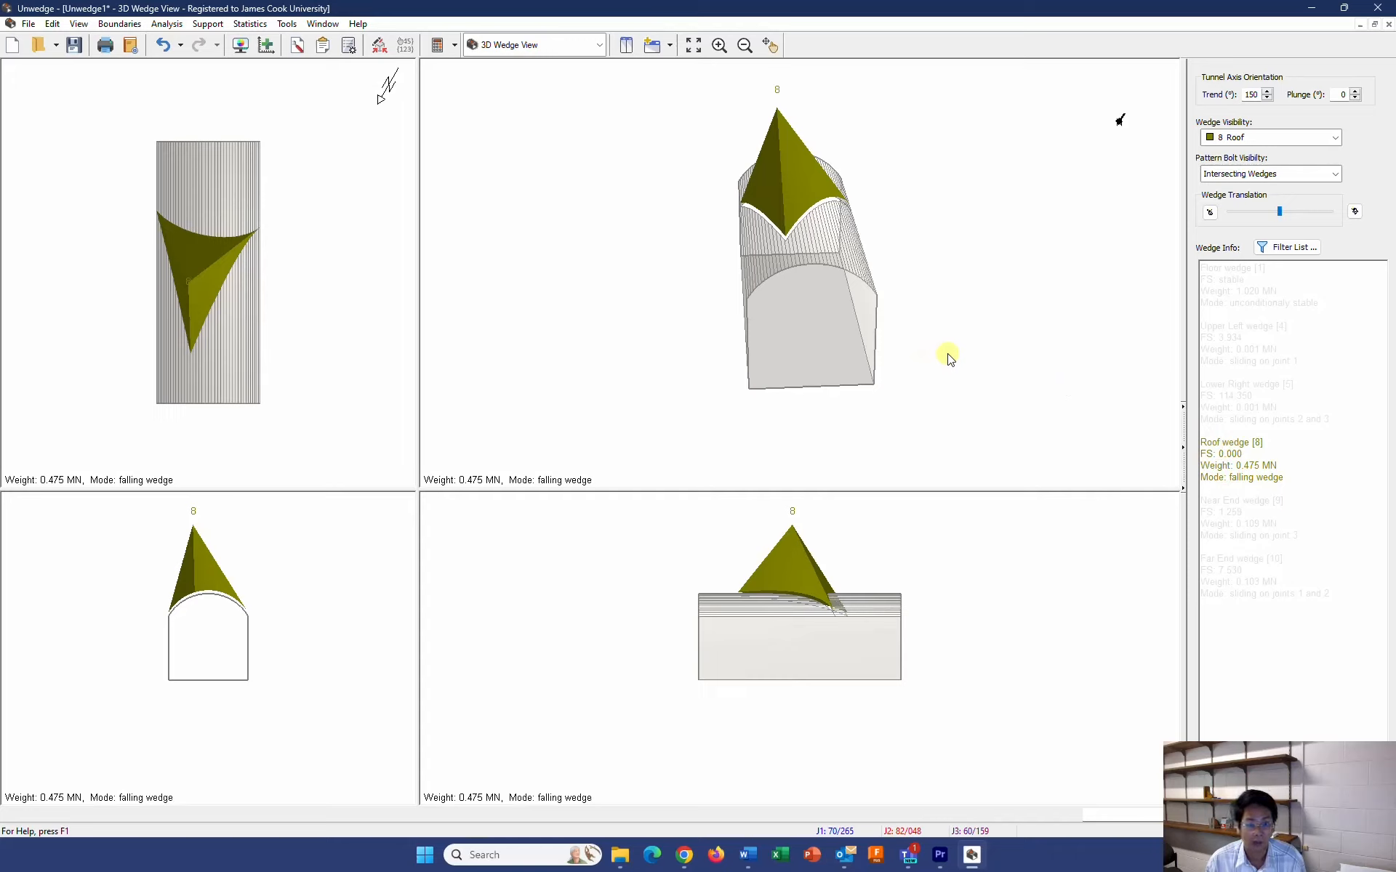
# In the Perimeter Support Designer, rename Bolt Property 1 to SS46 and set its bolt type to Split Set
pyautogui.click(206, 24)
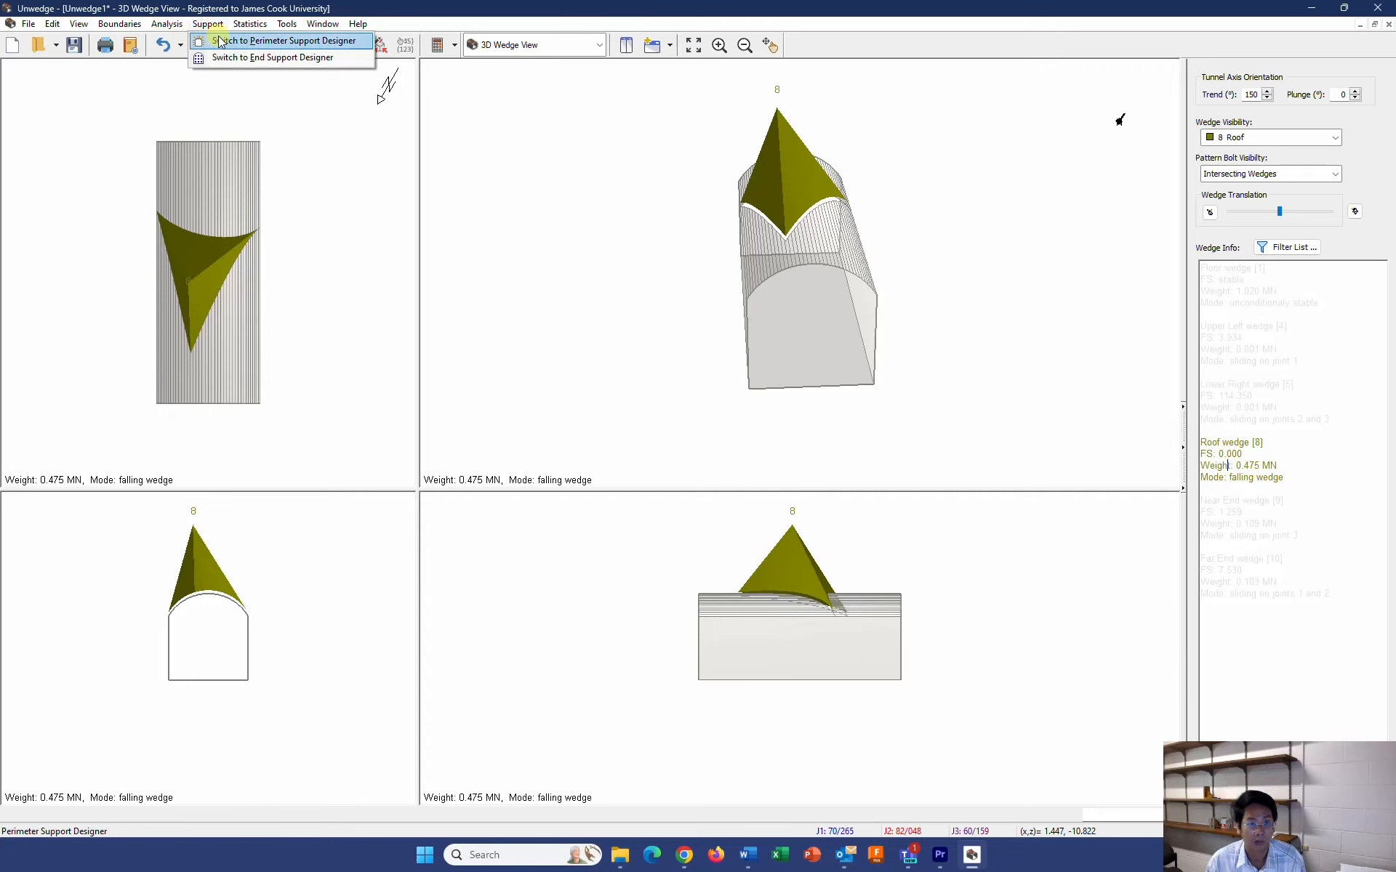
pyautogui.click(318, 41)
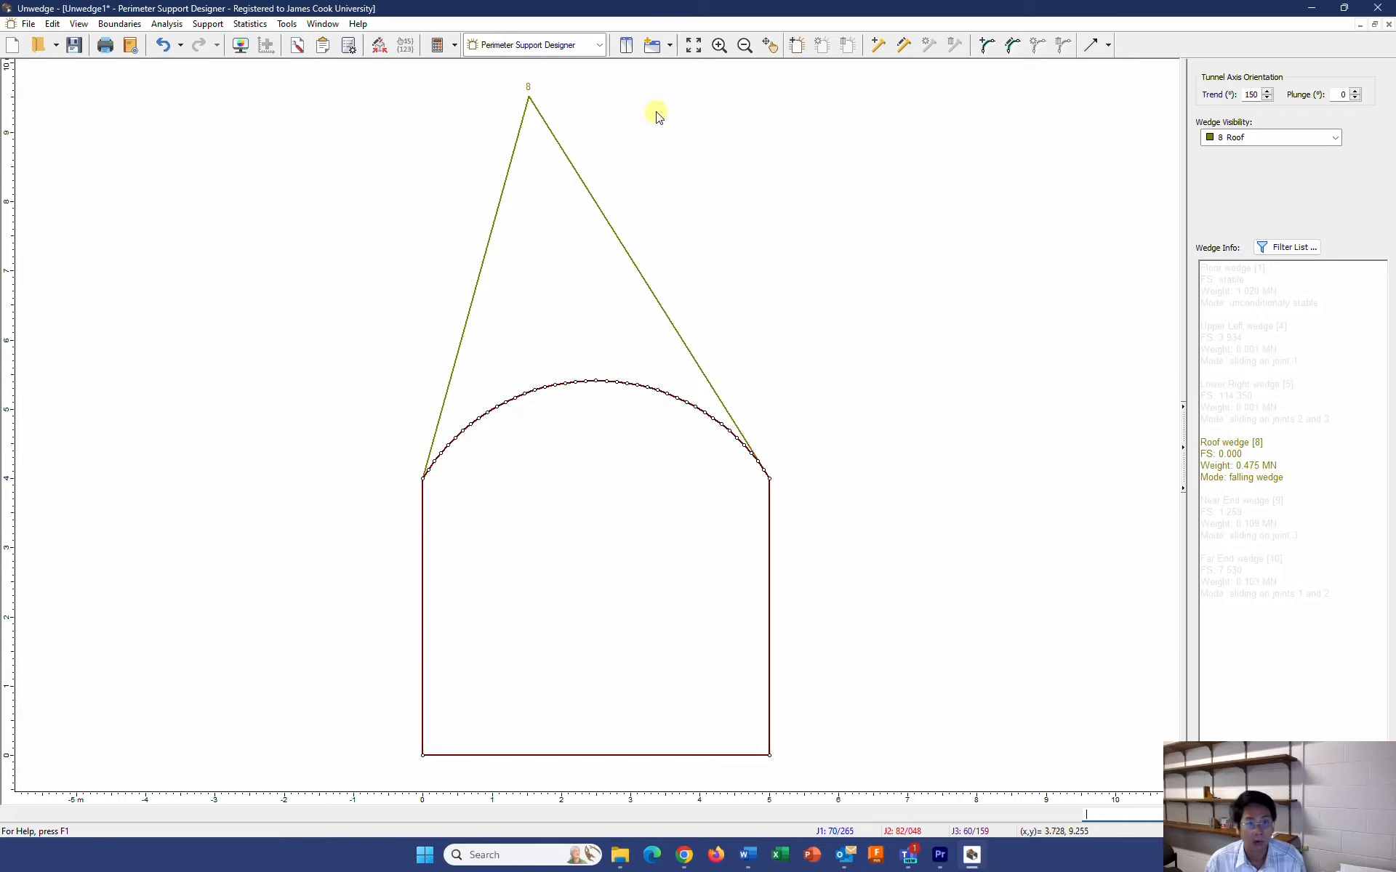
pyautogui.click(218, 29)
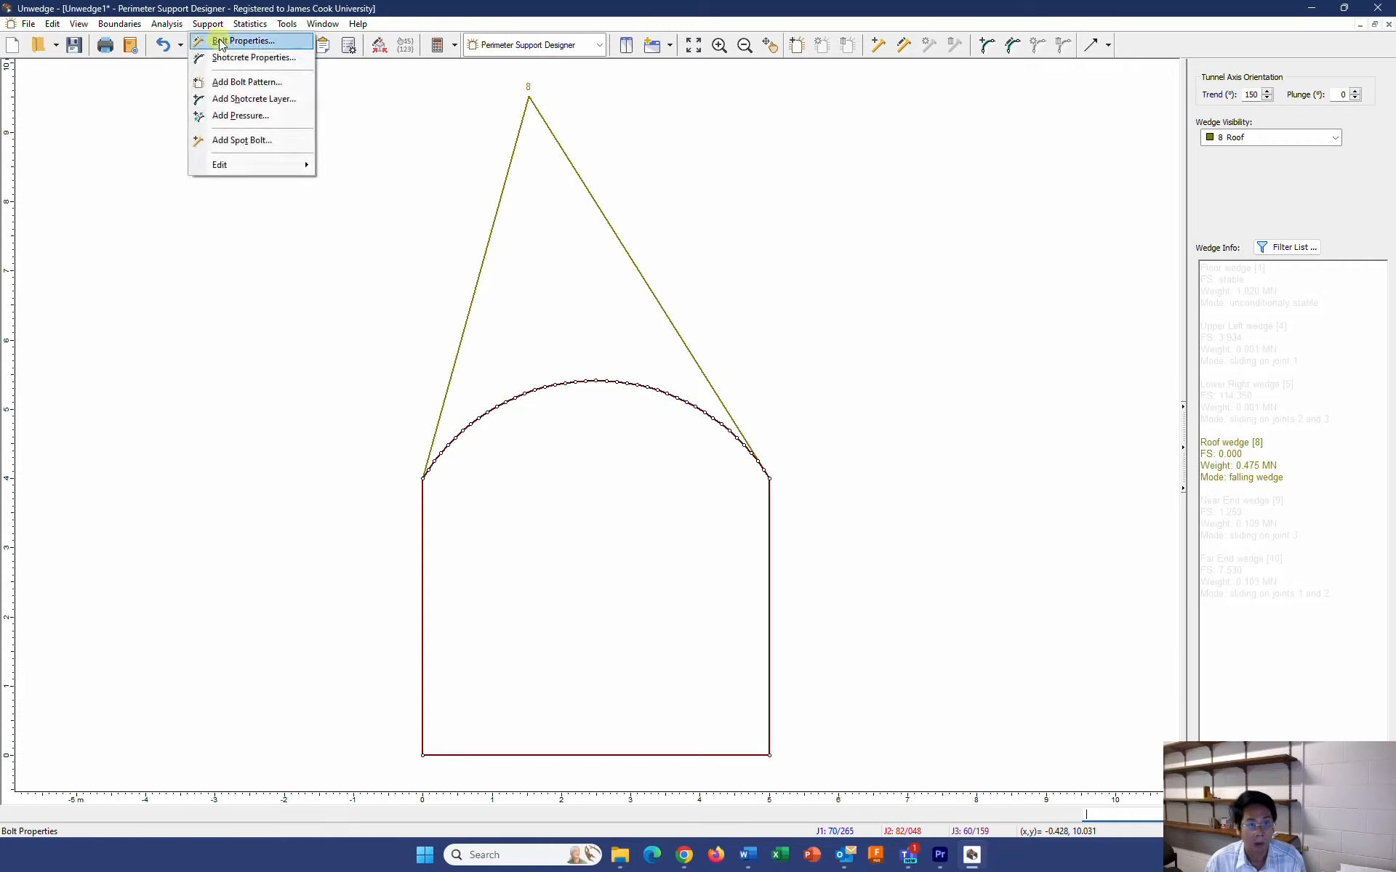
pyautogui.click(221, 42)
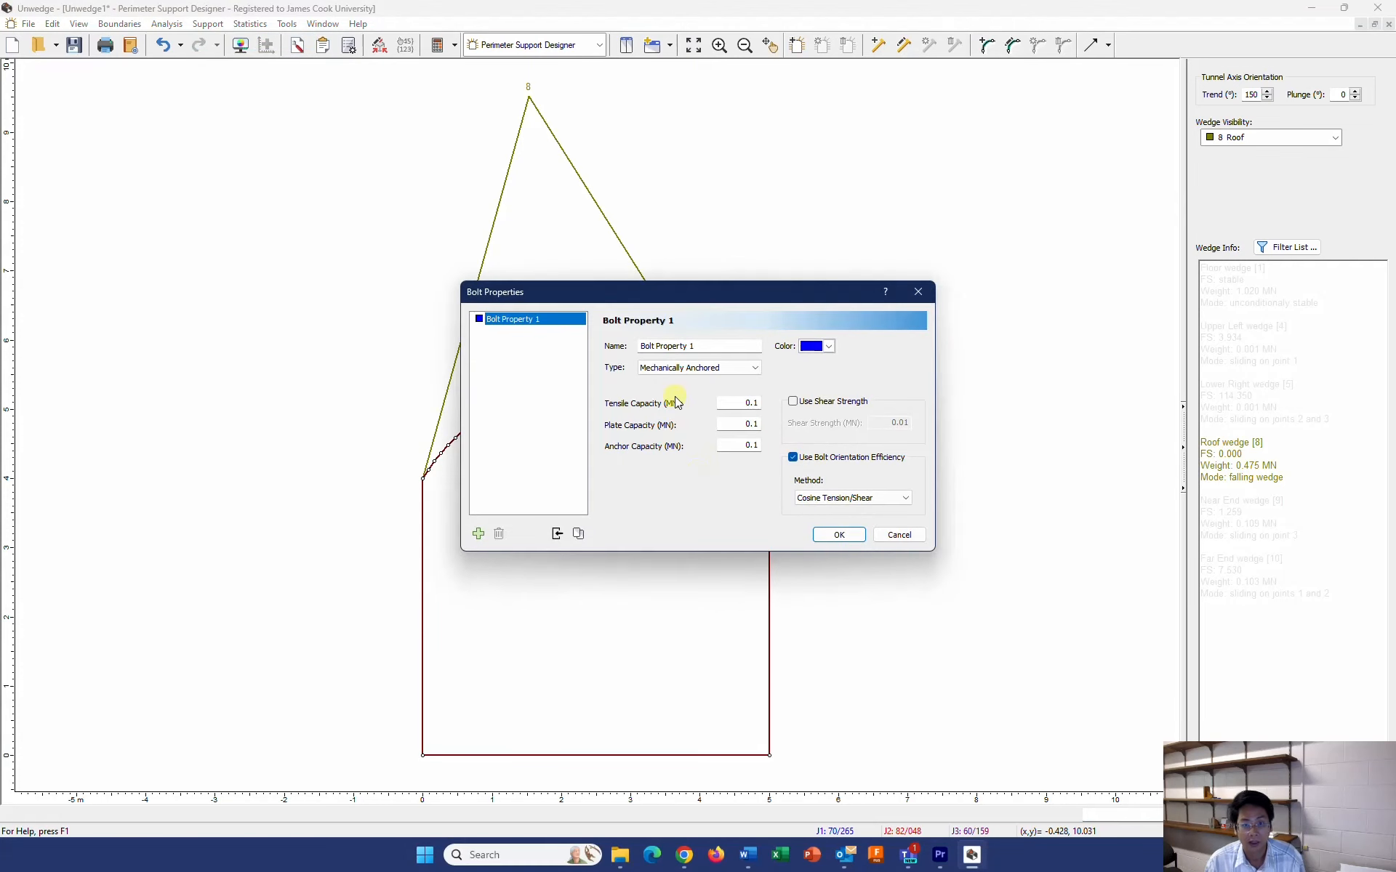
pyautogui.moveTo(699, 348); pyautogui.dragTo(612, 349)
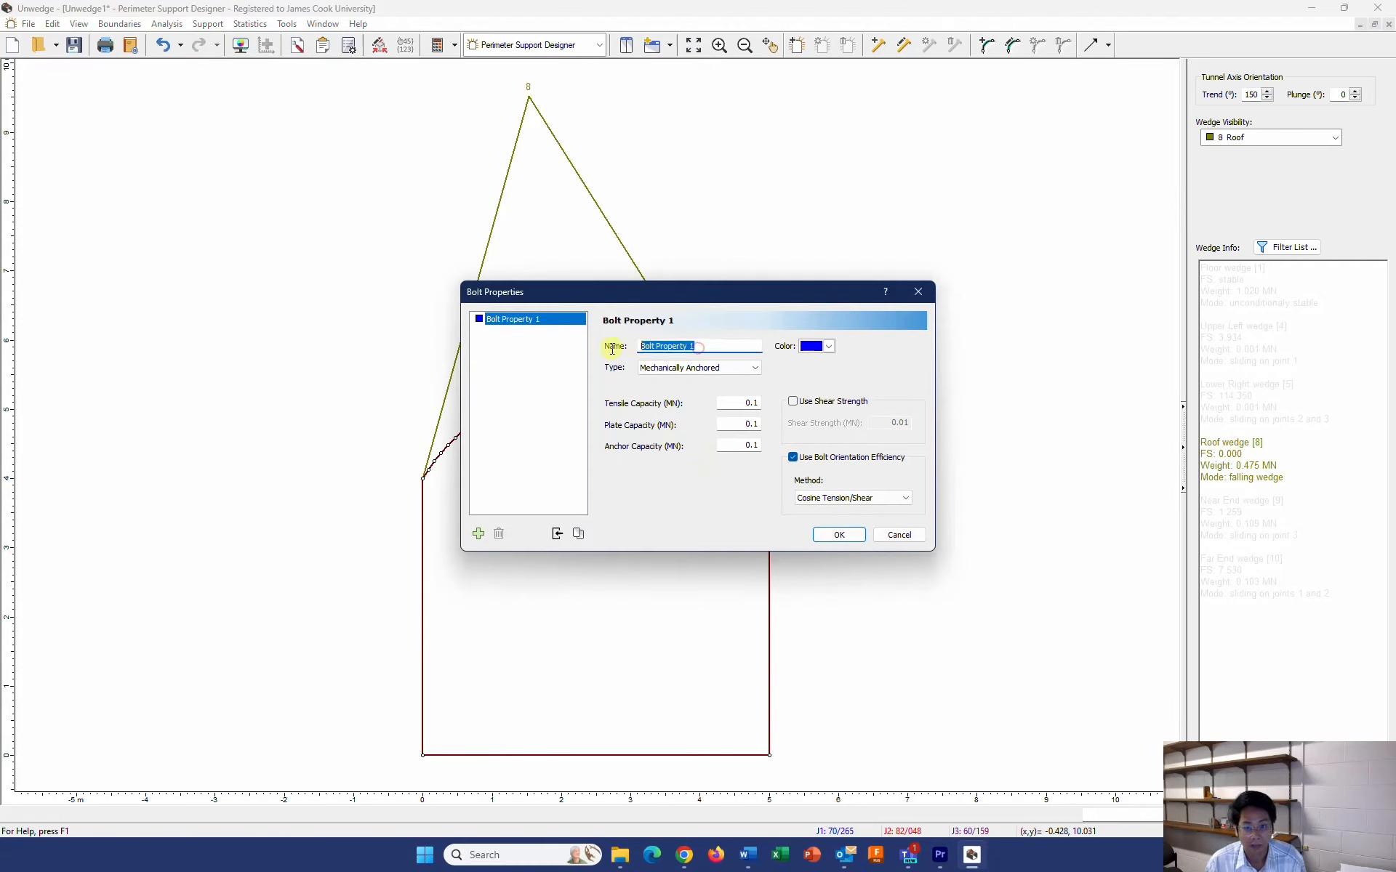
pyautogui.write('SS46')
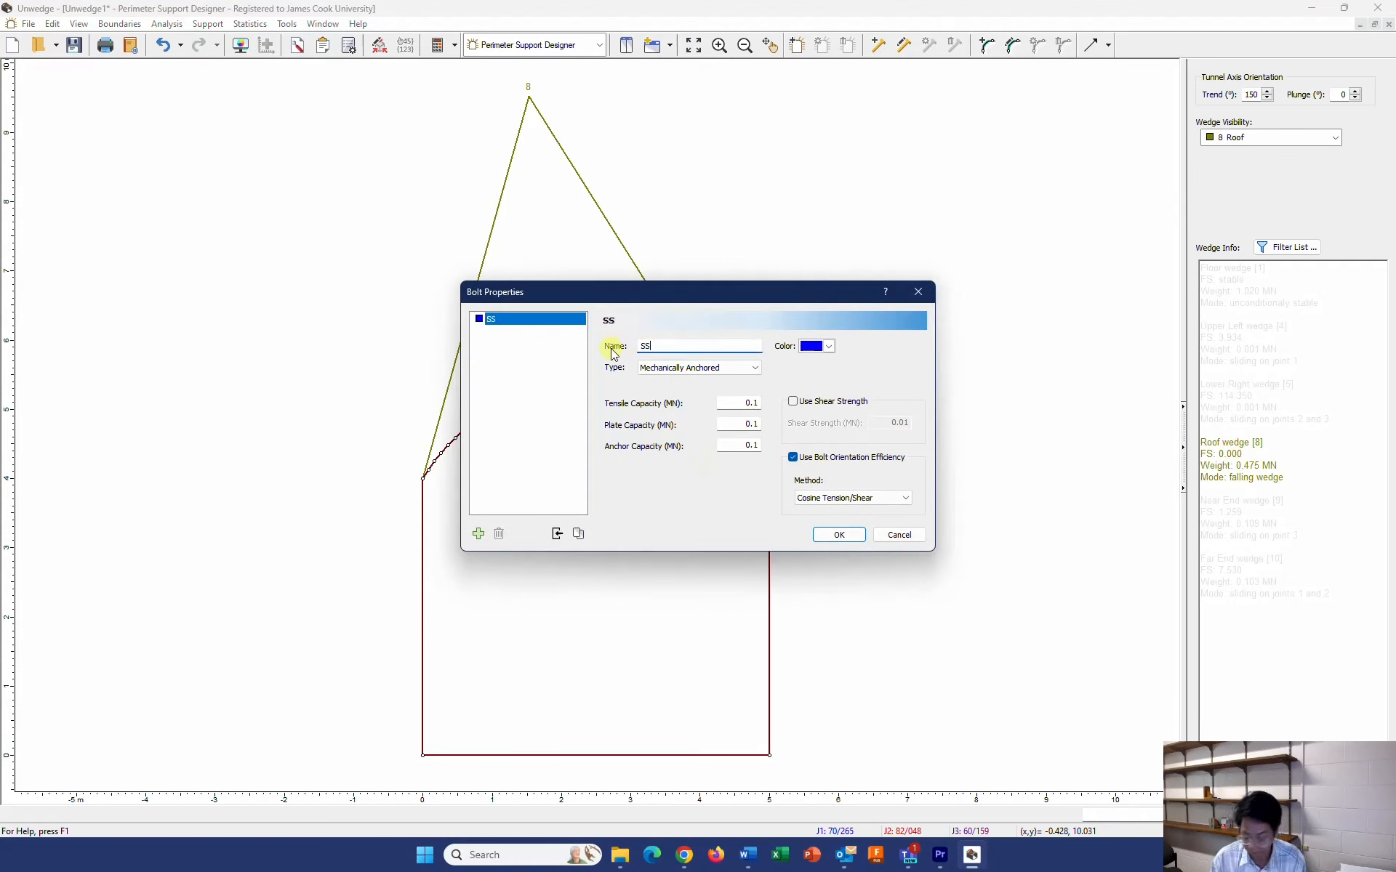
pyautogui.click(681, 367)
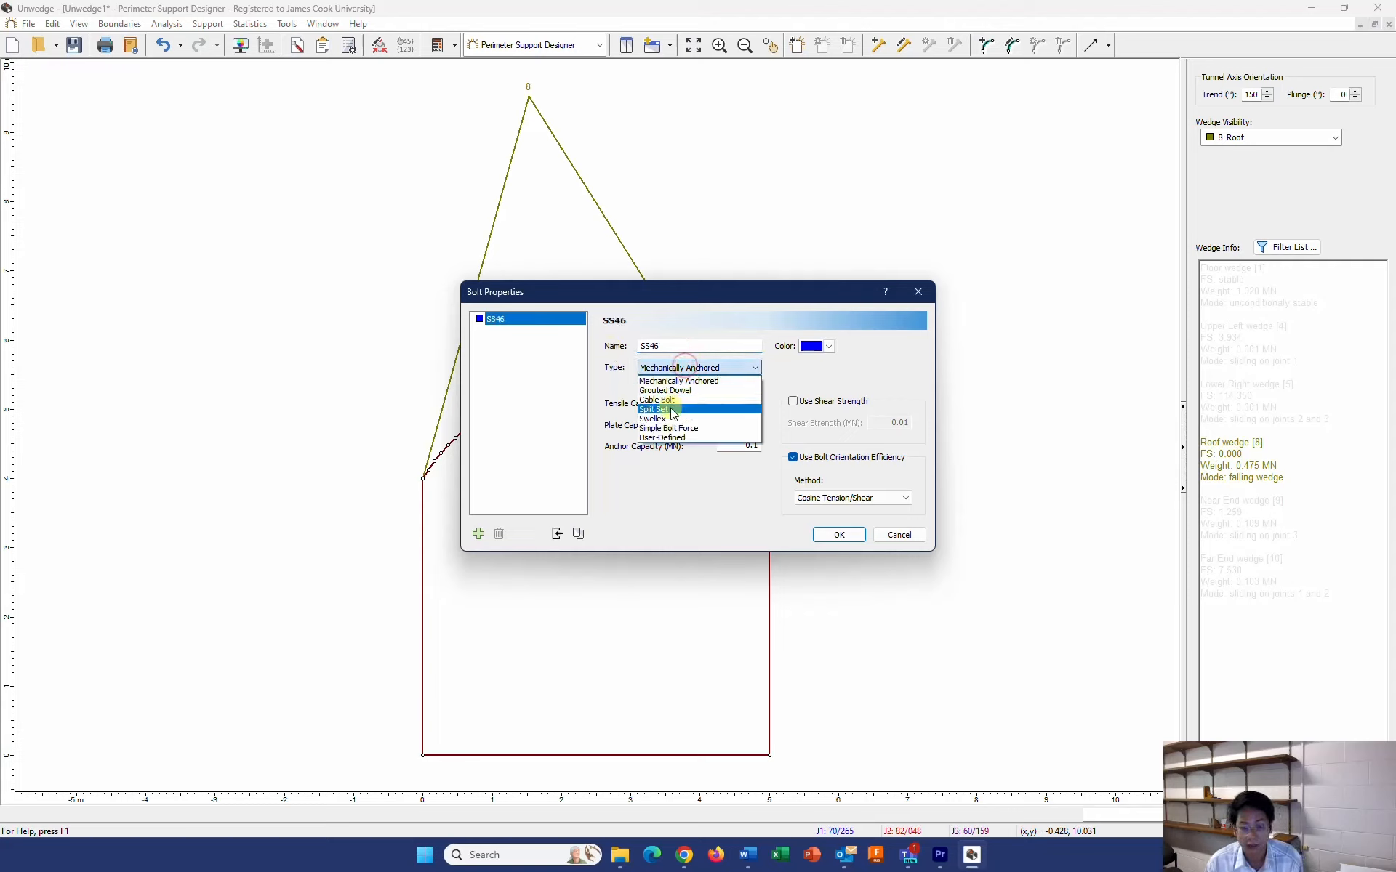
pyautogui.click(671, 409)
# Give SS46 a tensile capacity of 0.18 MN, plate capacity of 0.04 MN and bond strength of 0.045 MN/m, and accept the properties
pyautogui.moveTo(731, 402); pyautogui.dragTo(767, 402)
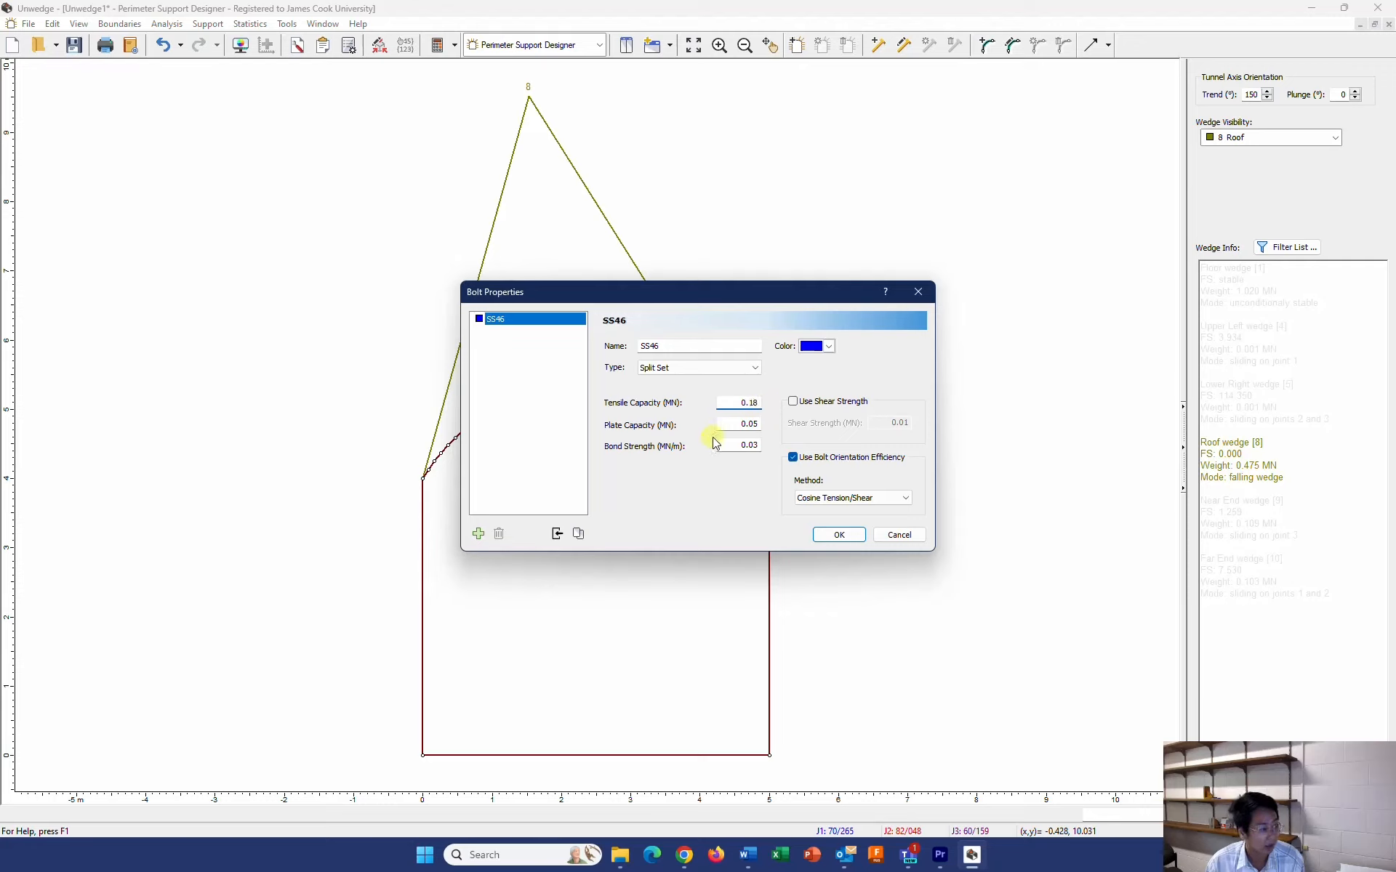
pyautogui.moveTo(736, 425); pyautogui.dragTo(774, 424)
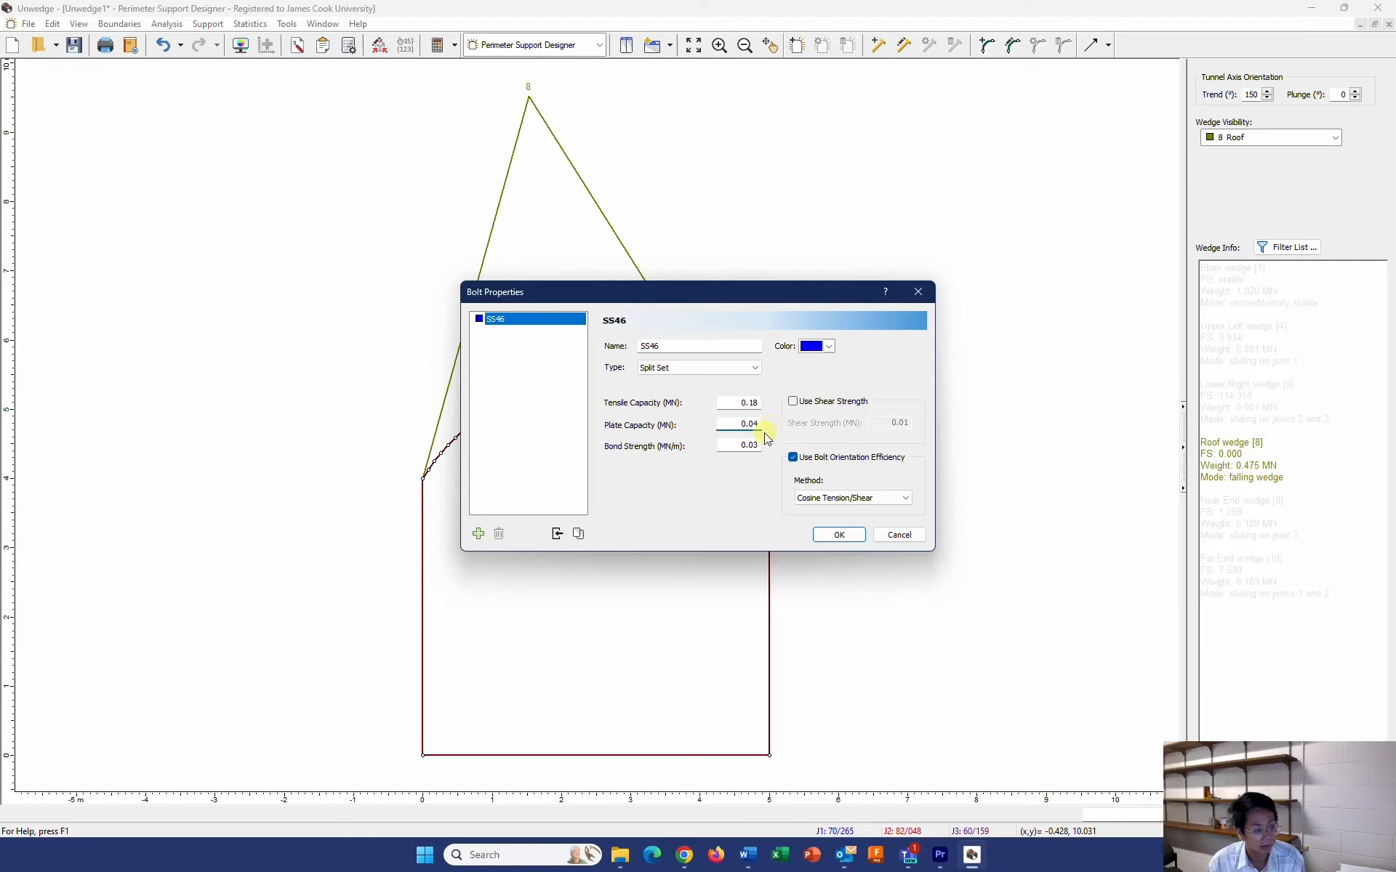
pyautogui.moveTo(736, 442); pyautogui.dragTo(771, 442)
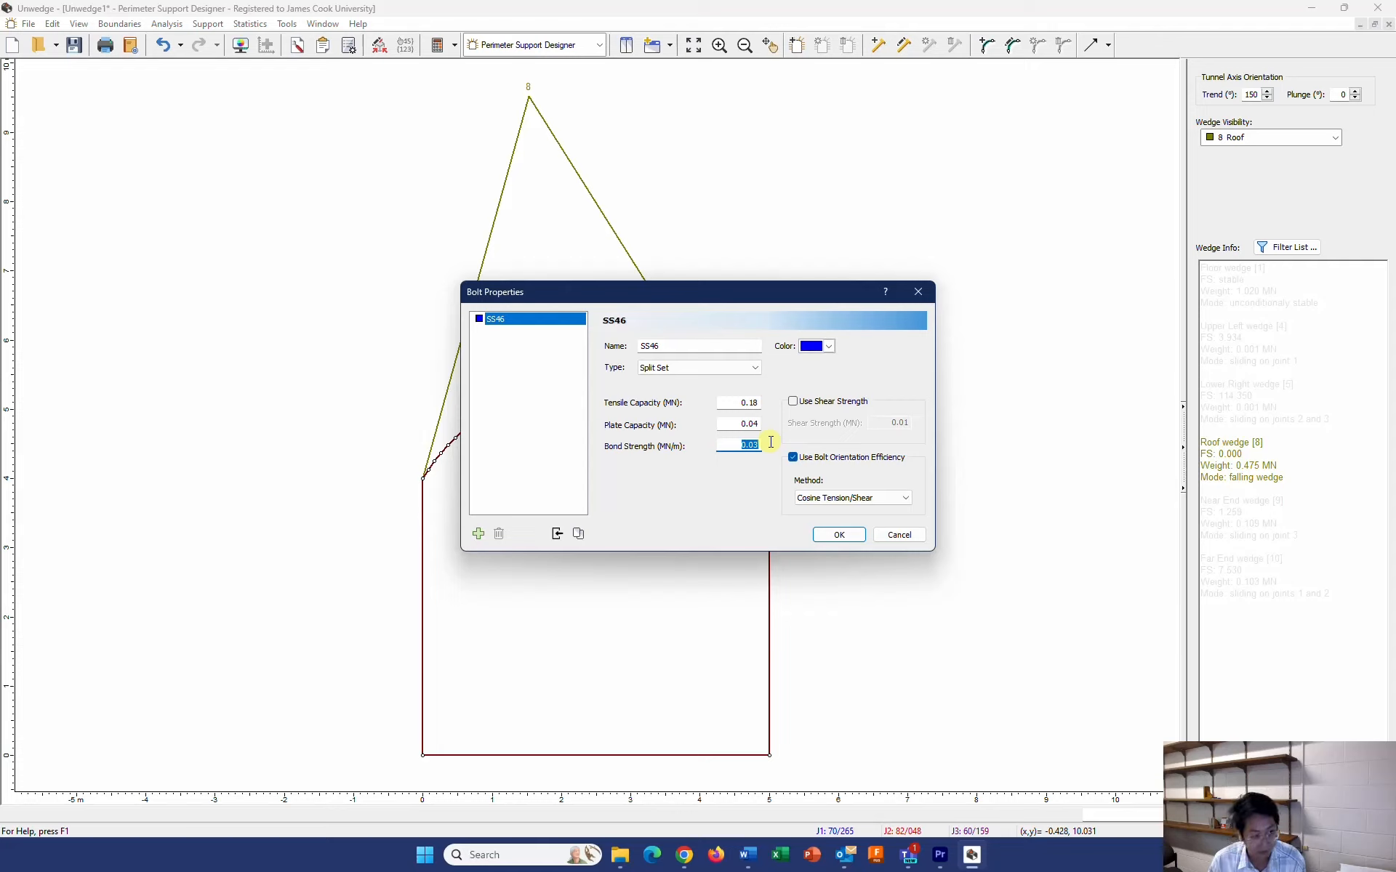
pyautogui.write('0.0')
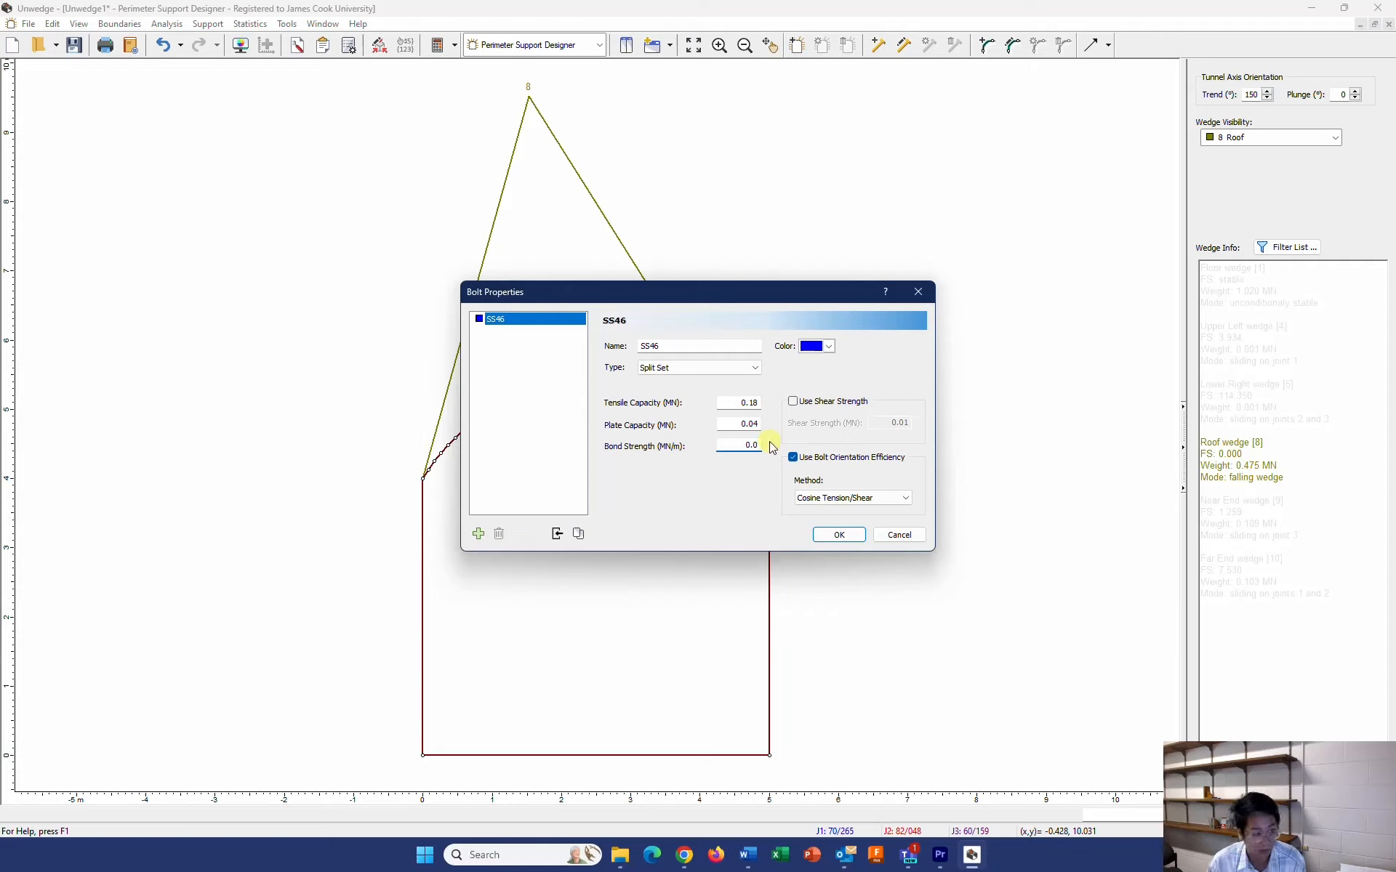
pyautogui.write('45')
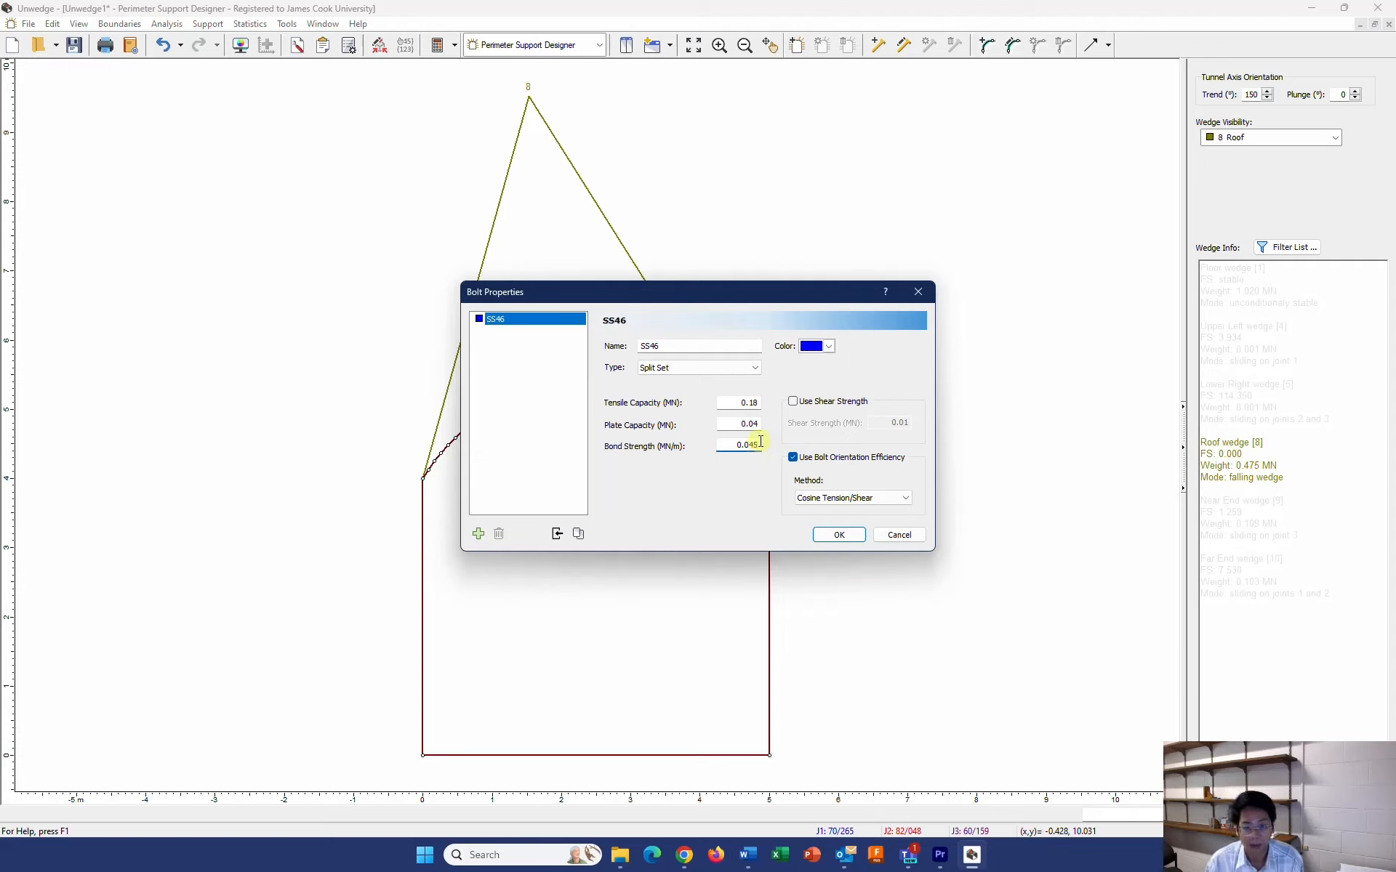
pyautogui.click(838, 536)
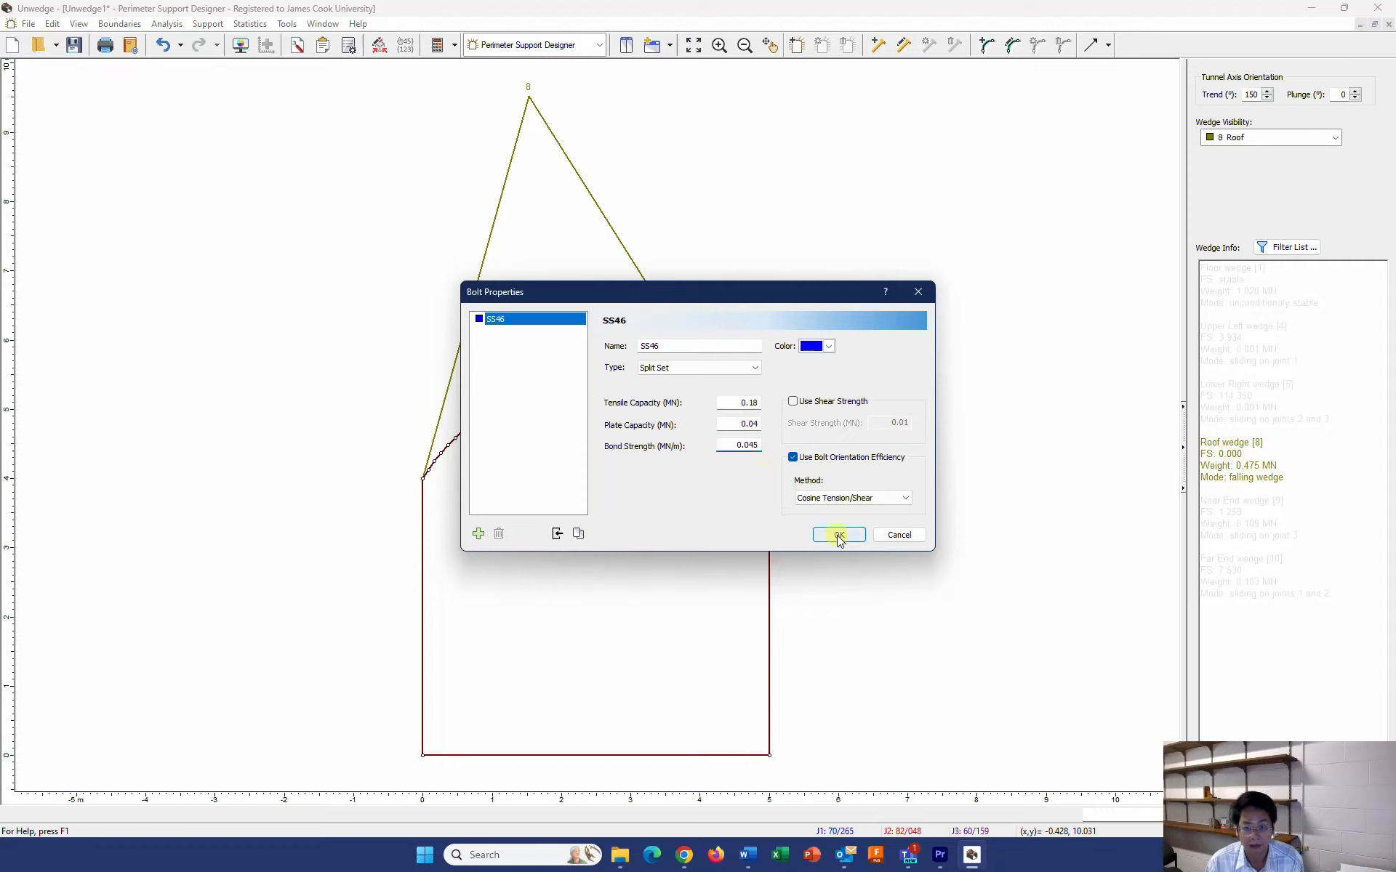
# Start an SS46 bolt pattern on the perimeter with 2.4 m bolts oriented normal to the opening section
pyautogui.click(797, 47)
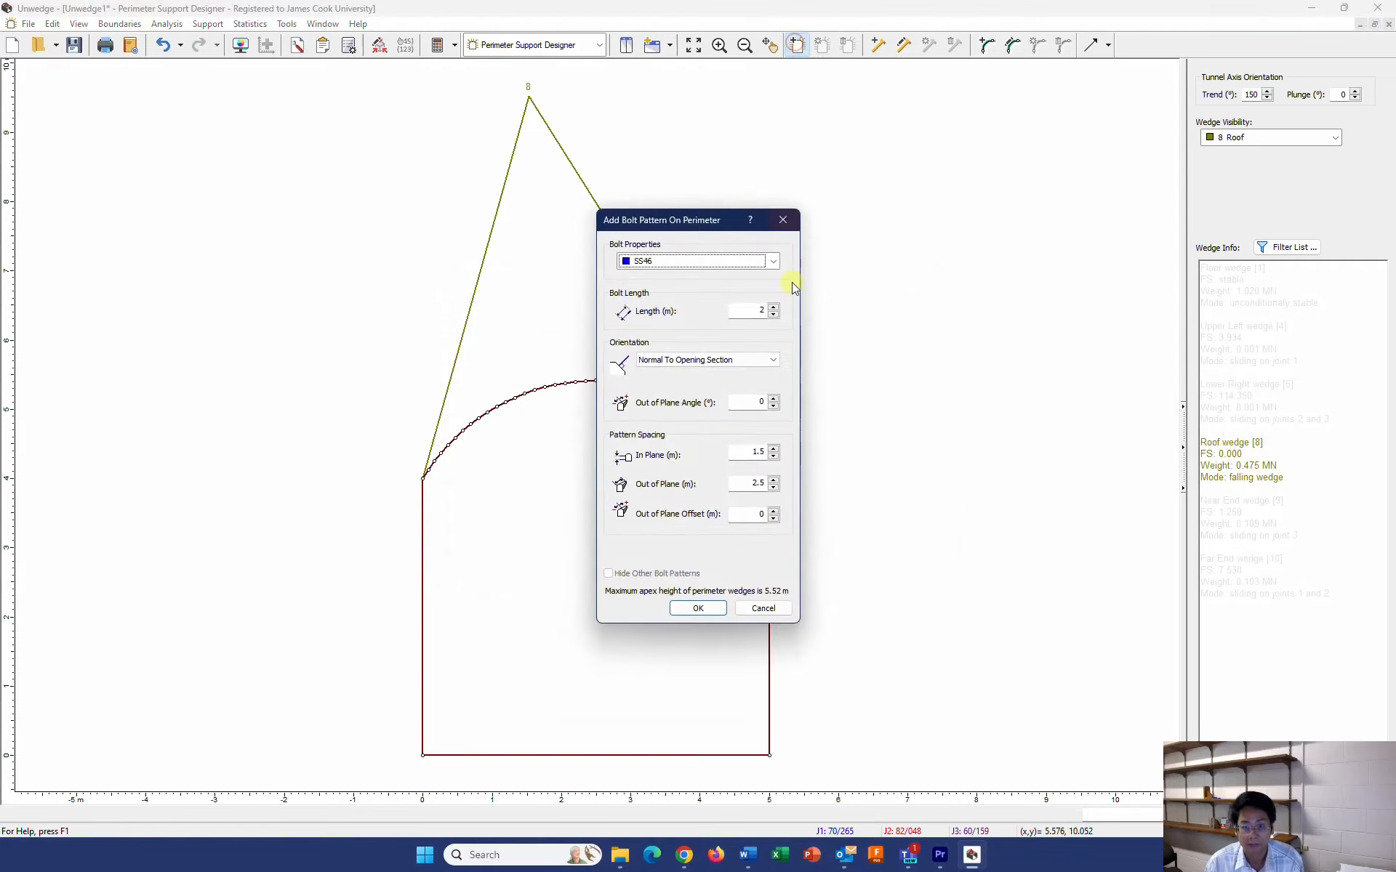
pyautogui.doubleClick(762, 311)
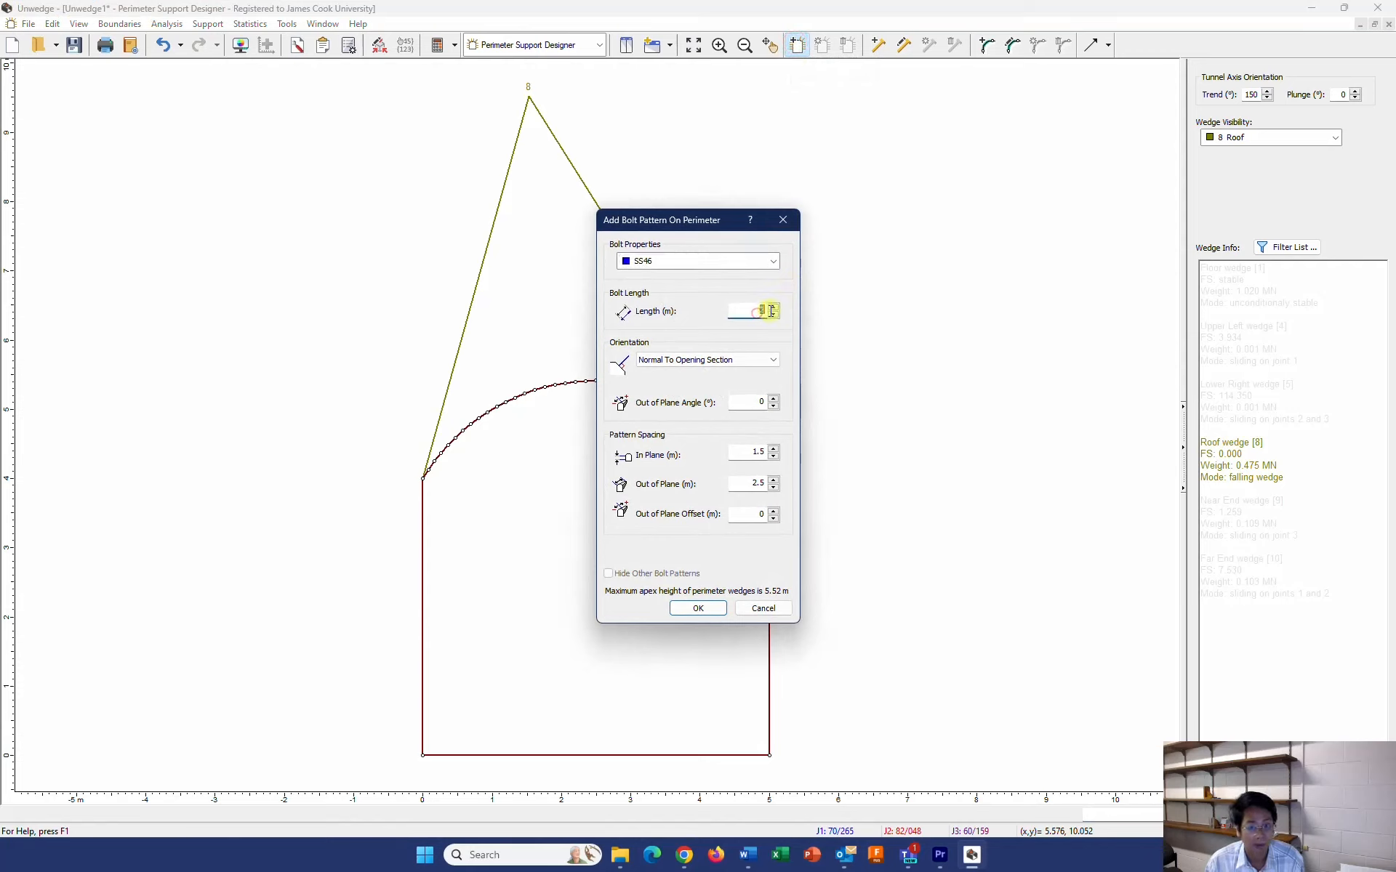
pyautogui.write('2.4')
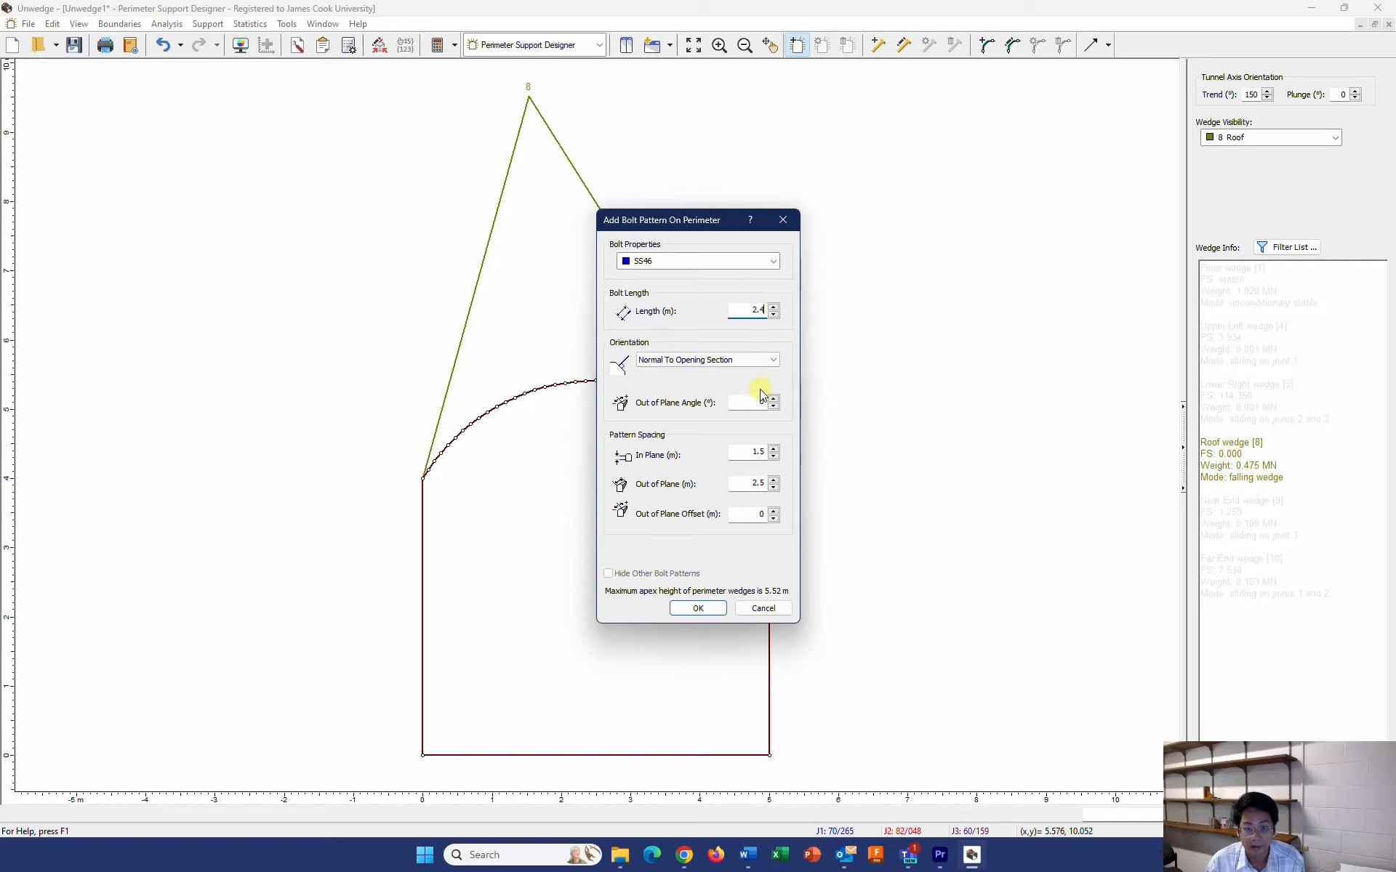
pyautogui.click(717, 365)
pyautogui.click(700, 359)
# Set the bolt pattern's in-plane and out-of-plane spacing to 1 m each and accept the pattern settings
pyautogui.doubleClick(751, 455)
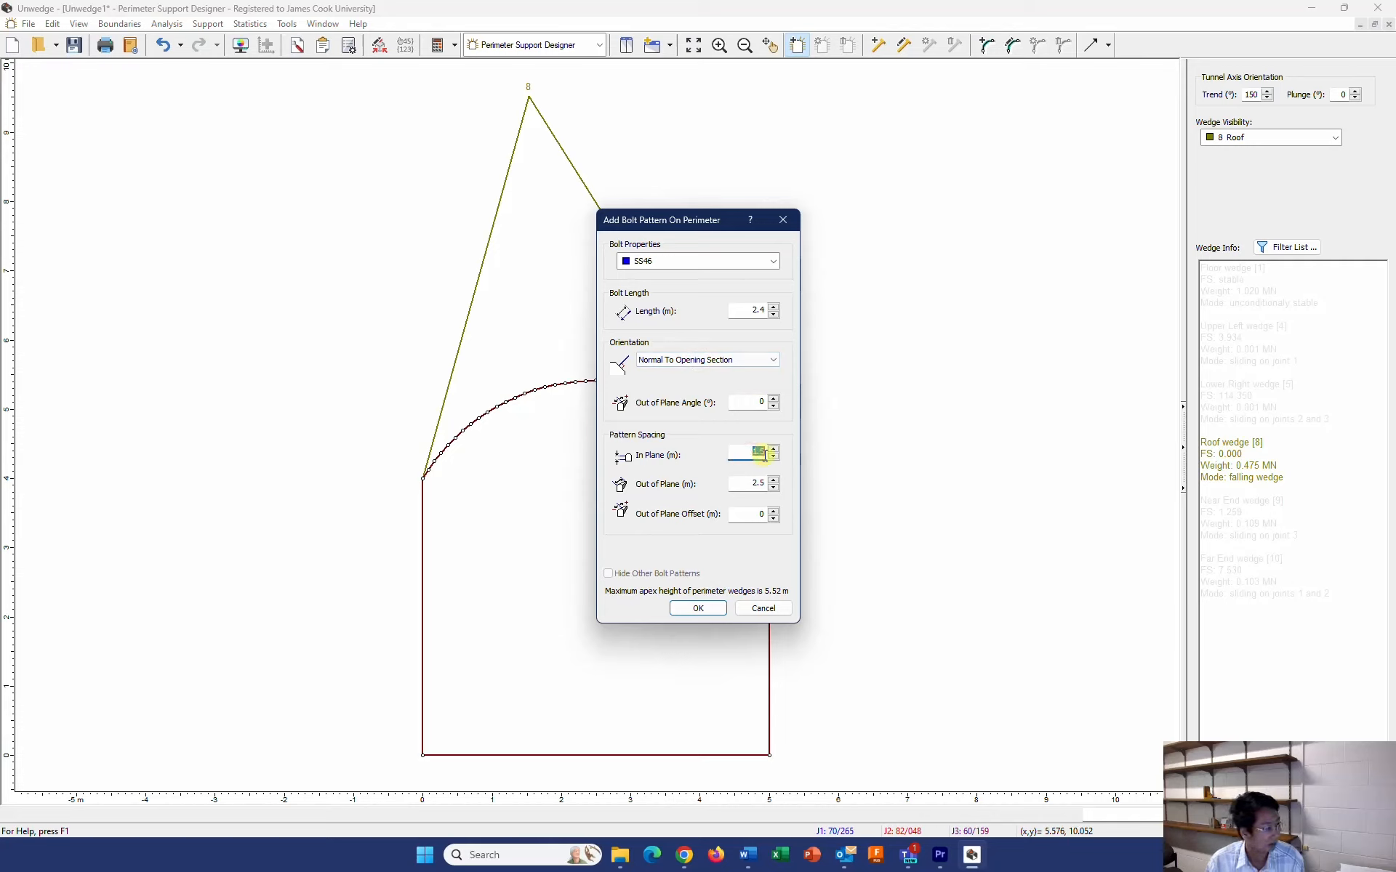
pyautogui.write('1')
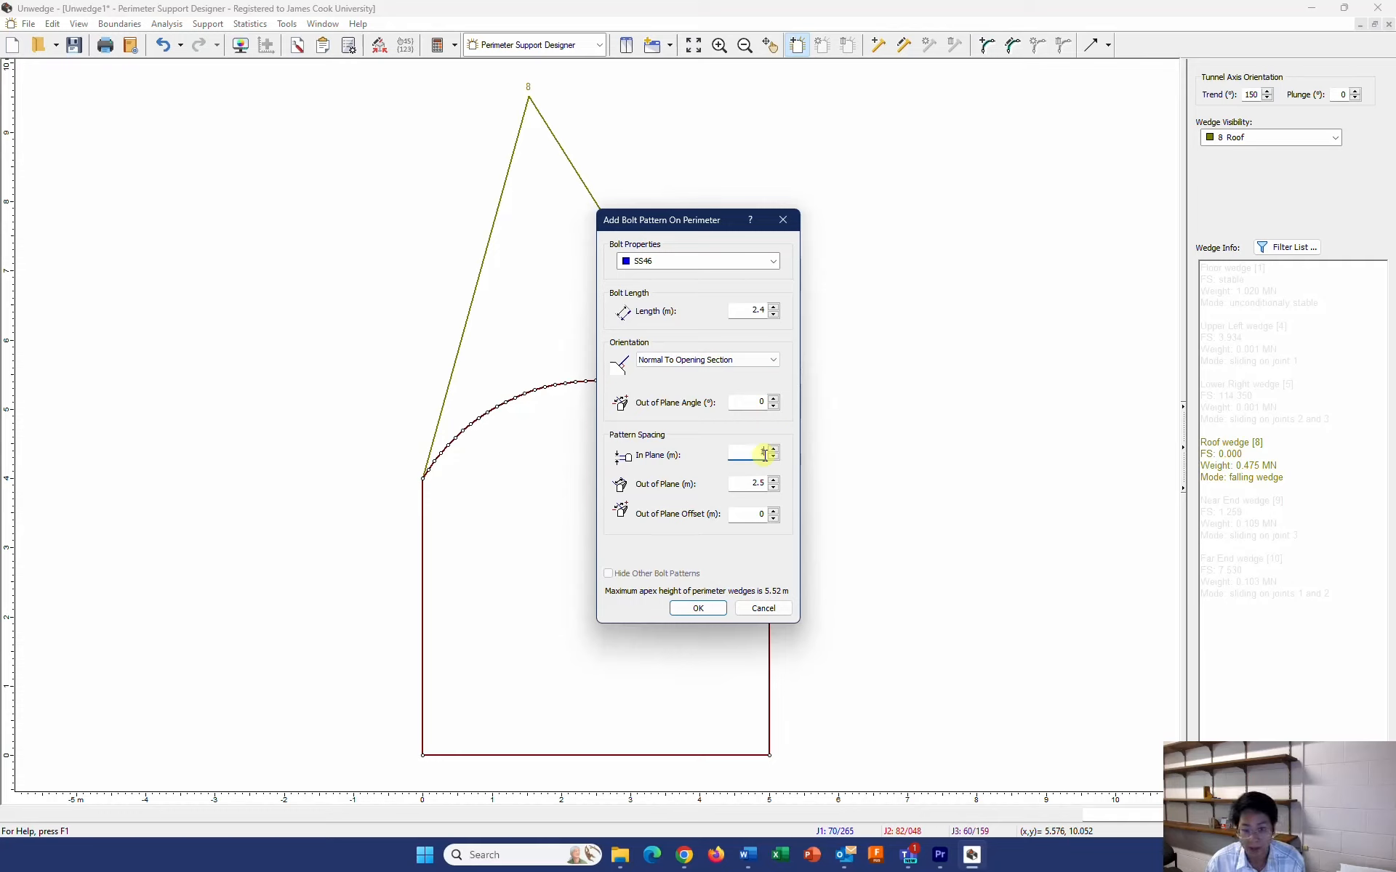
pyautogui.doubleClick(759, 485)
pyautogui.write('1')
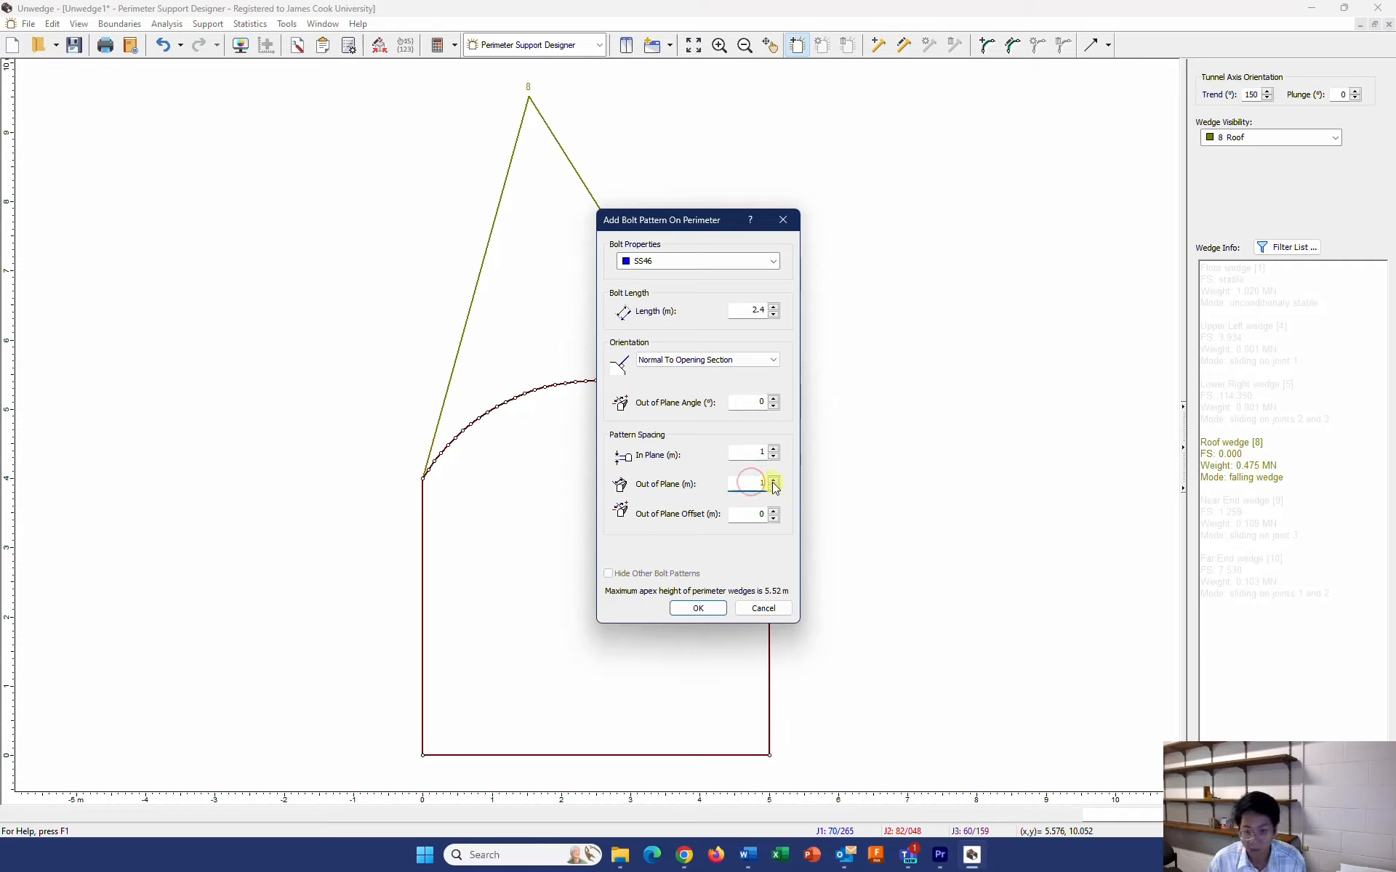
pyautogui.click(761, 512)
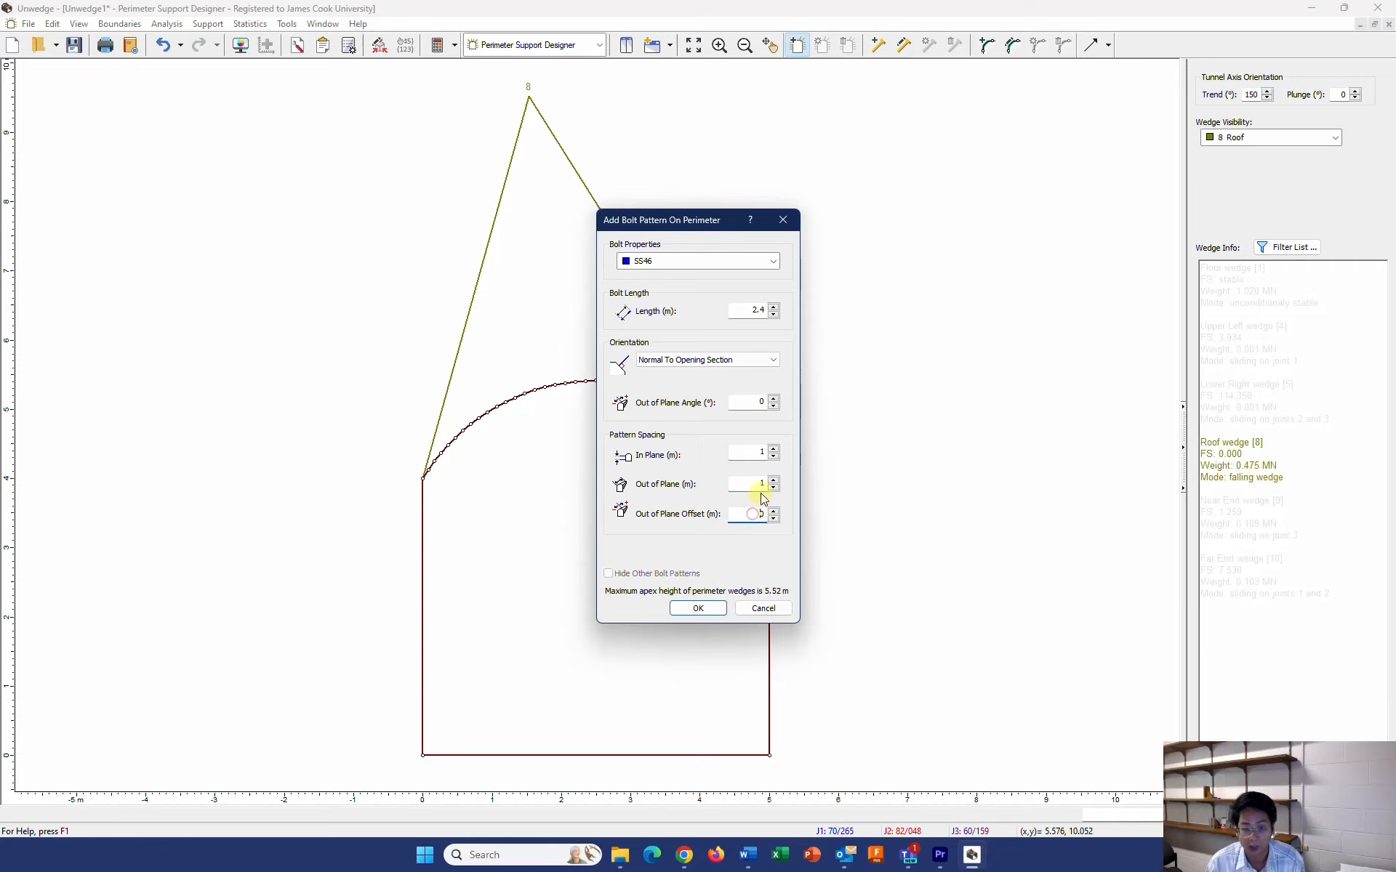
pyautogui.click(692, 611)
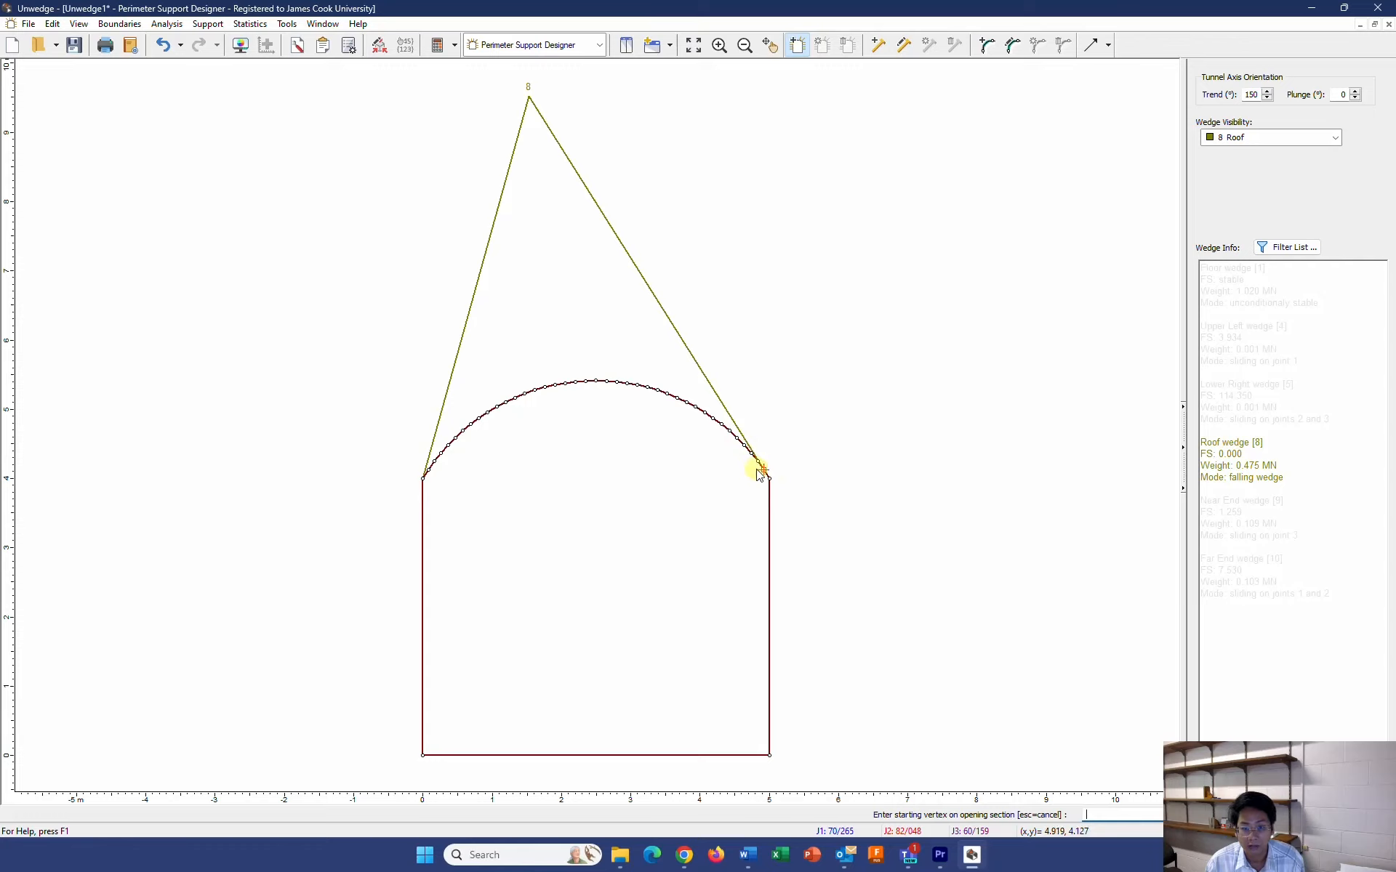
# Place the bolt pattern counter-clockwise along the roof arch from the right shoulder to the left shoulder, and check the roof wedge's factor of safety
pyautogui.click(728, 432)
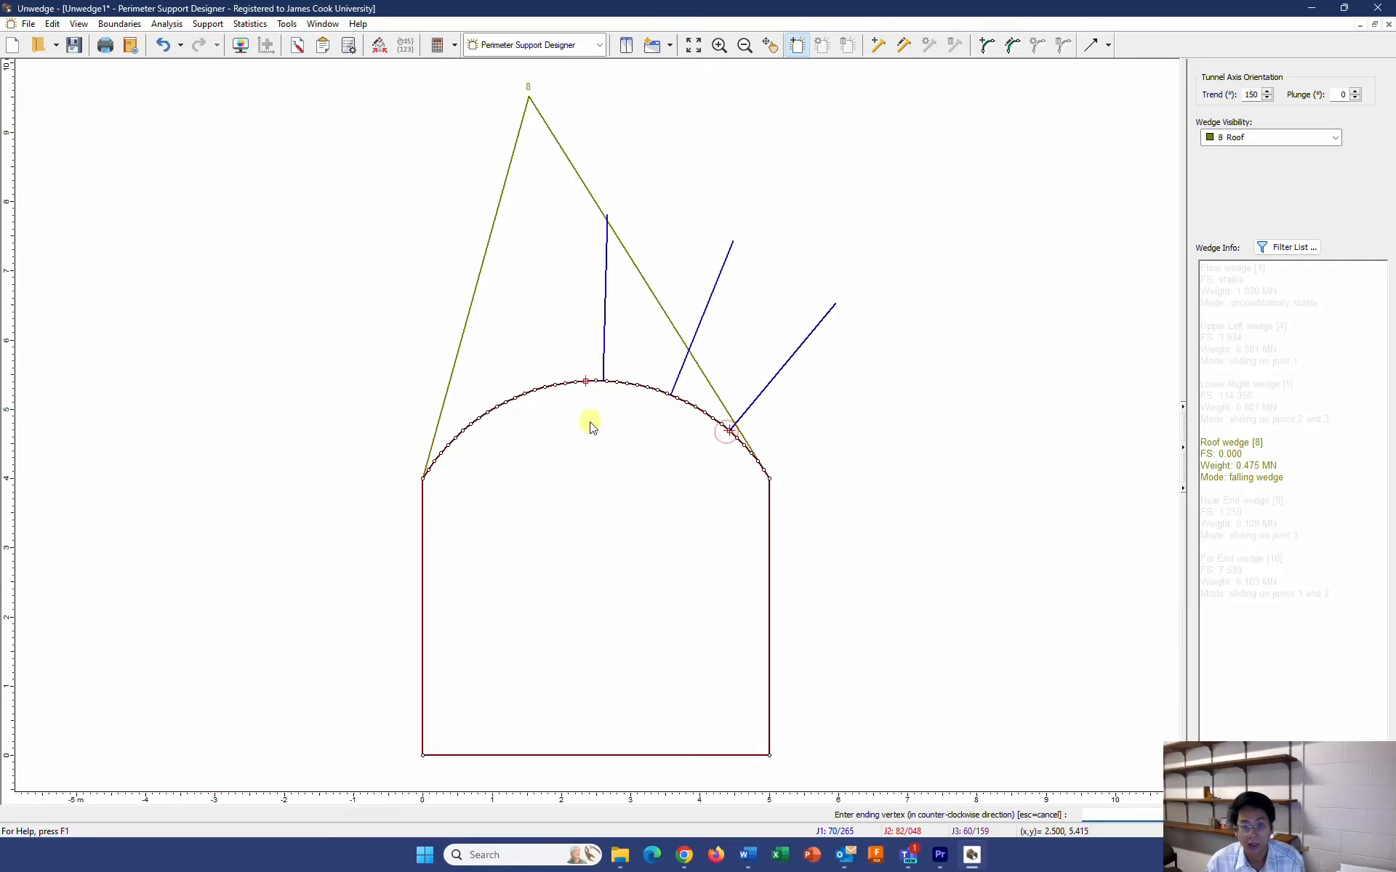
pyautogui.click(465, 458)
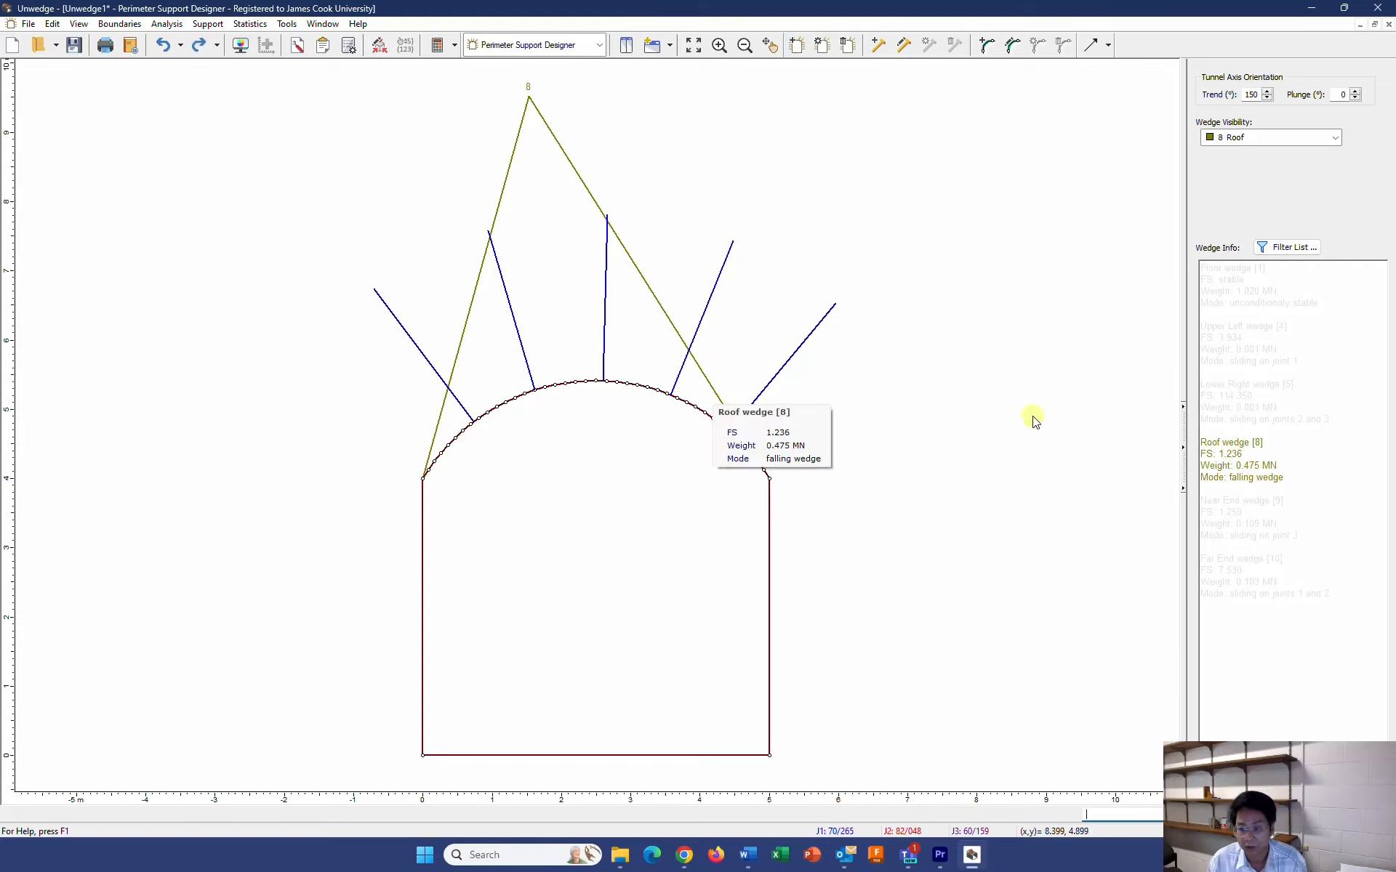
pyautogui.tripleClick(1251, 455)
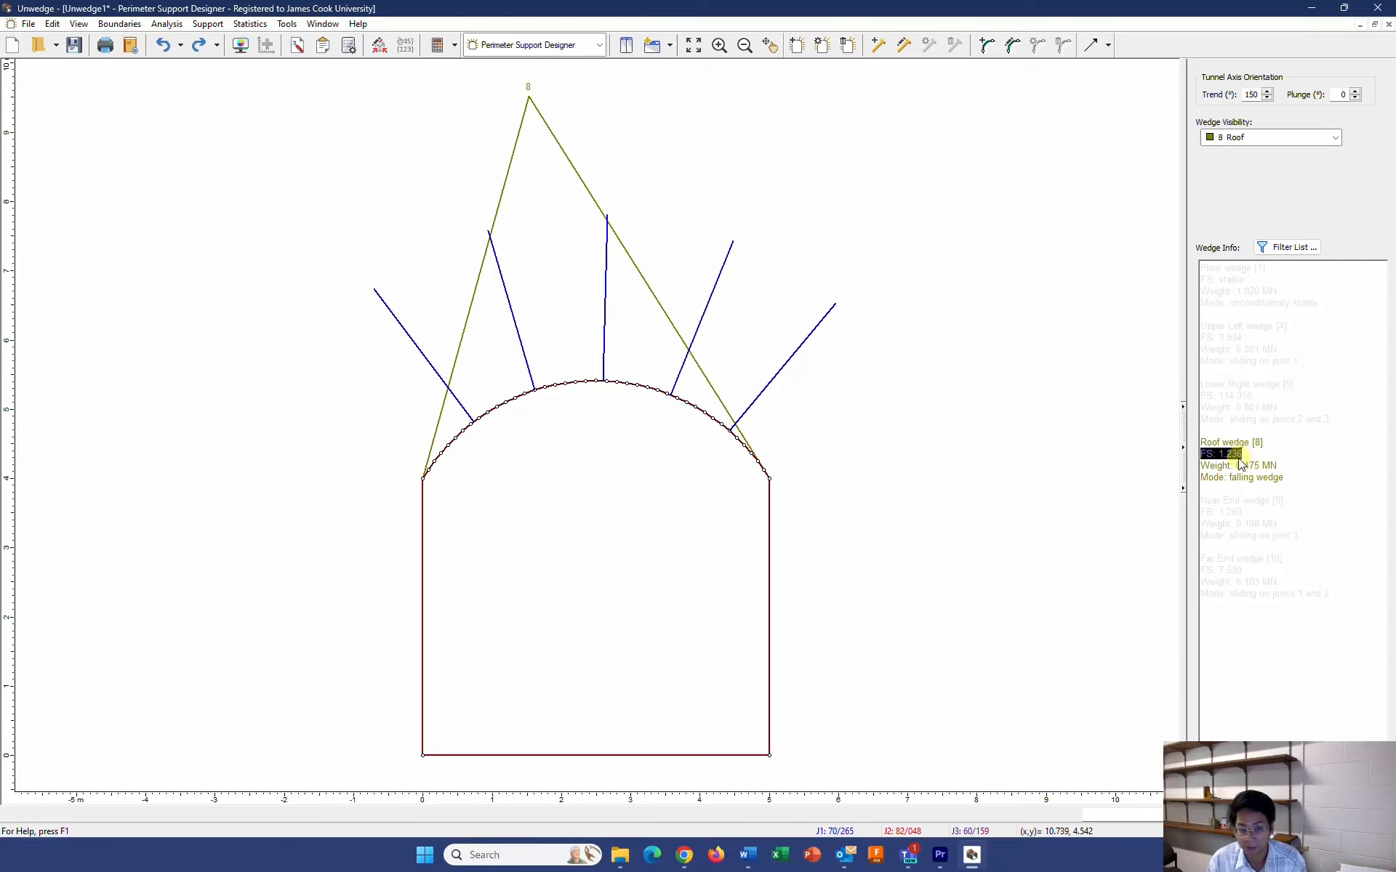
pyautogui.click(1240, 456)
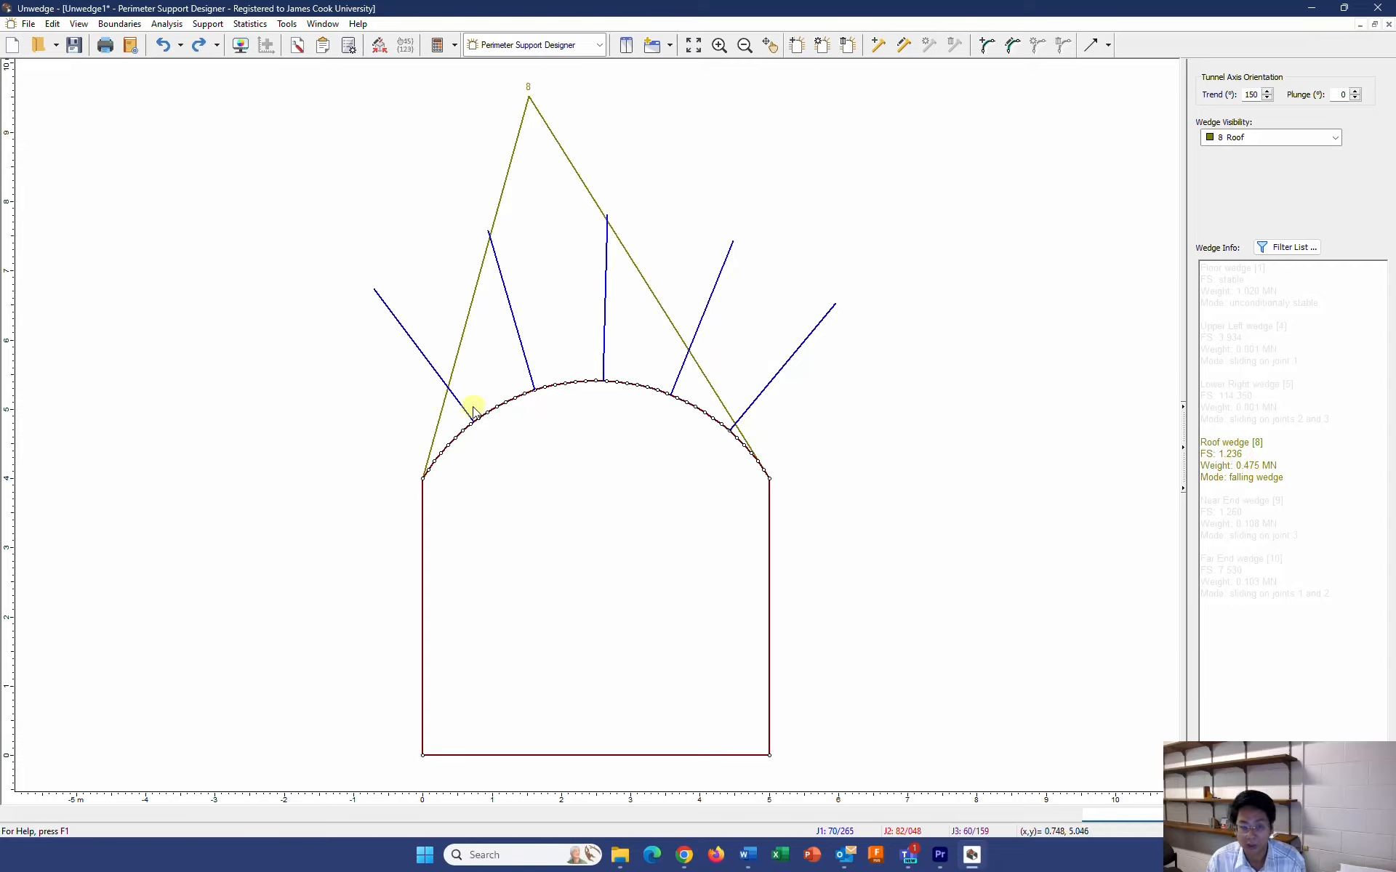
pyautogui.moveTo(469, 409)
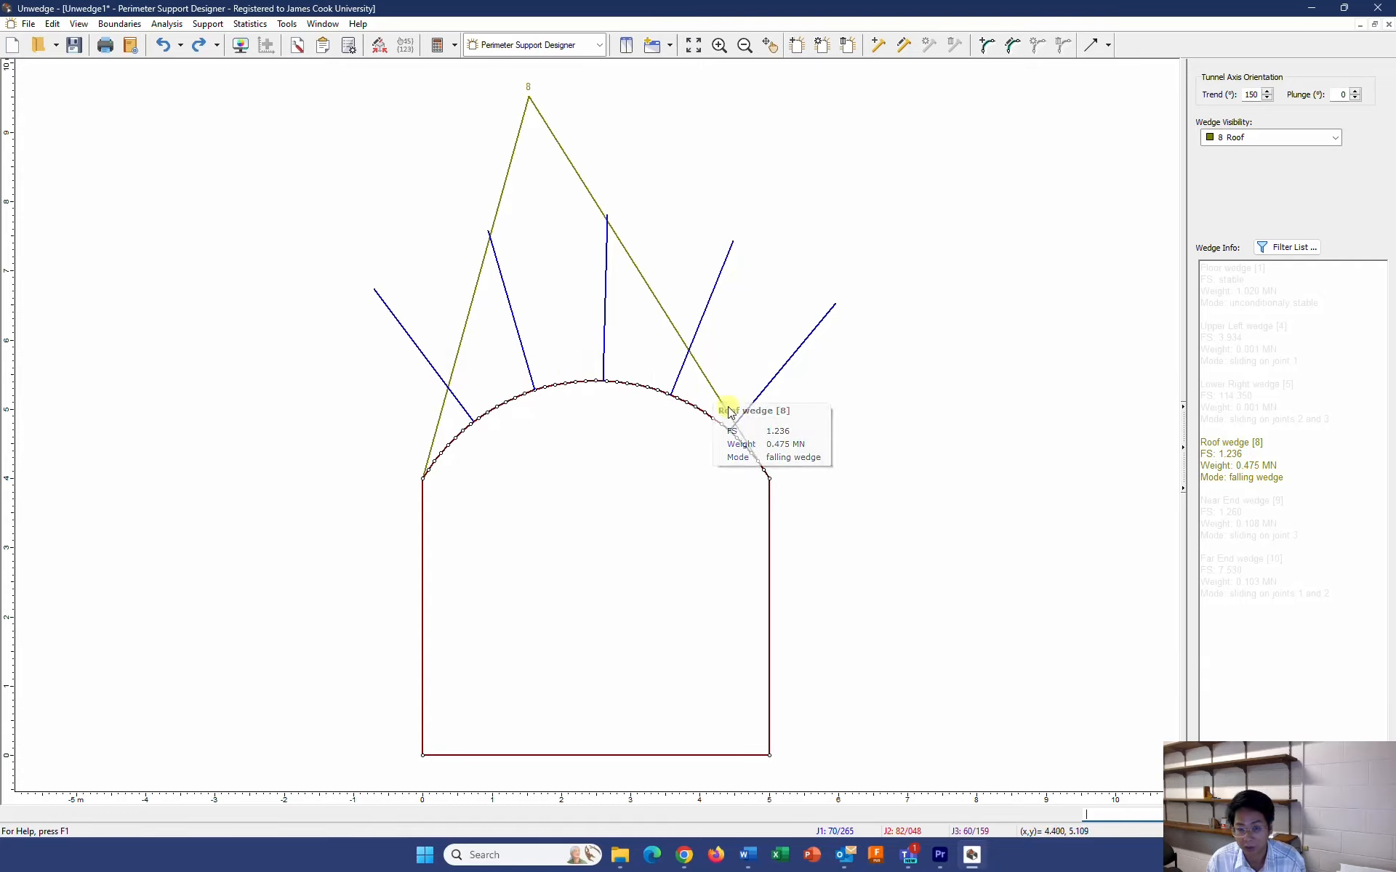
pyautogui.moveTo(659, 393)
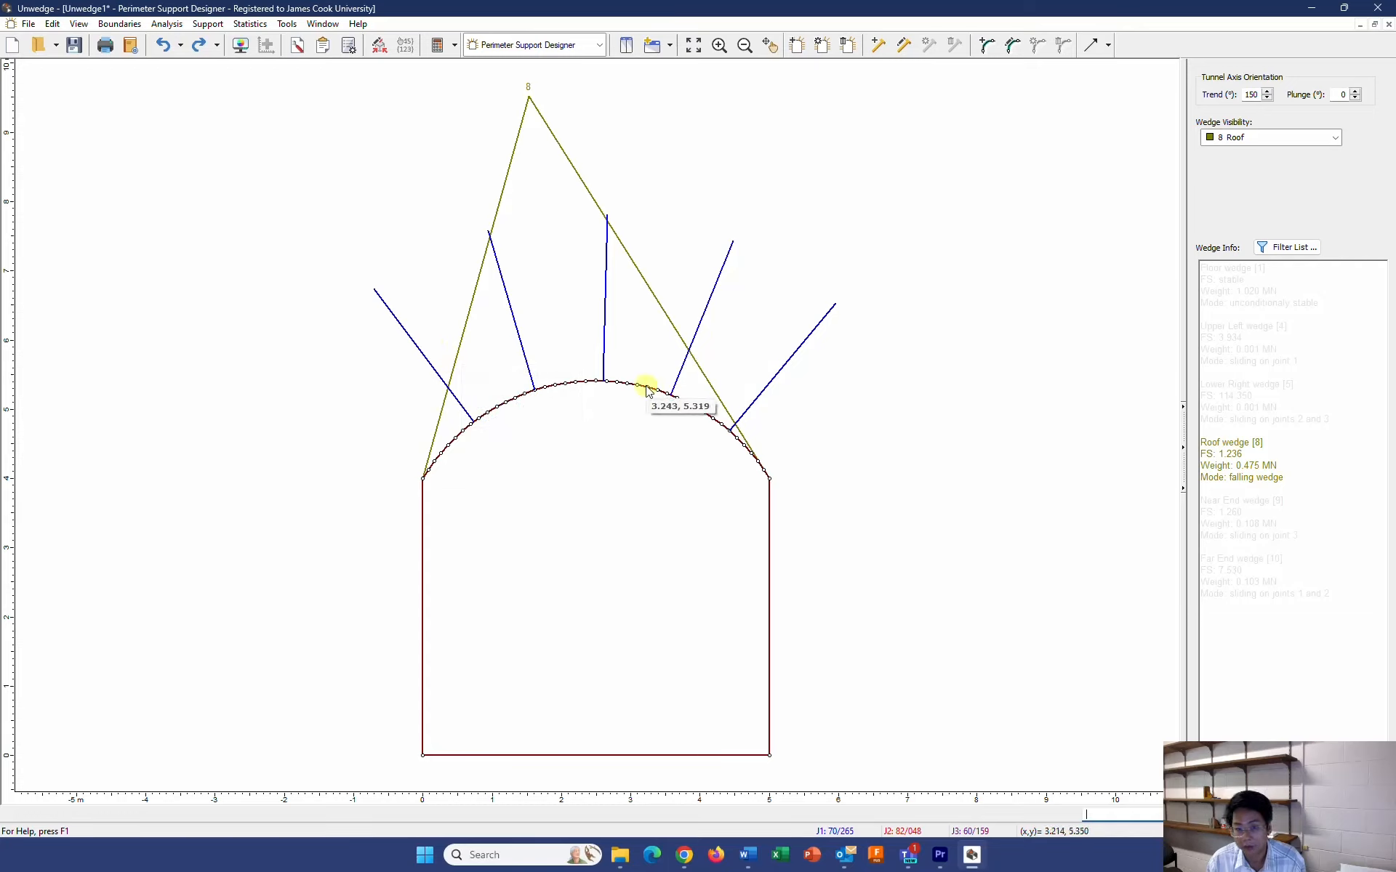
# Add another SS46 bolt pattern with 2.4 m bolts and 1 m spacing, placing one more bolt on the roof arch just right of the crown
pyautogui.click(797, 45)
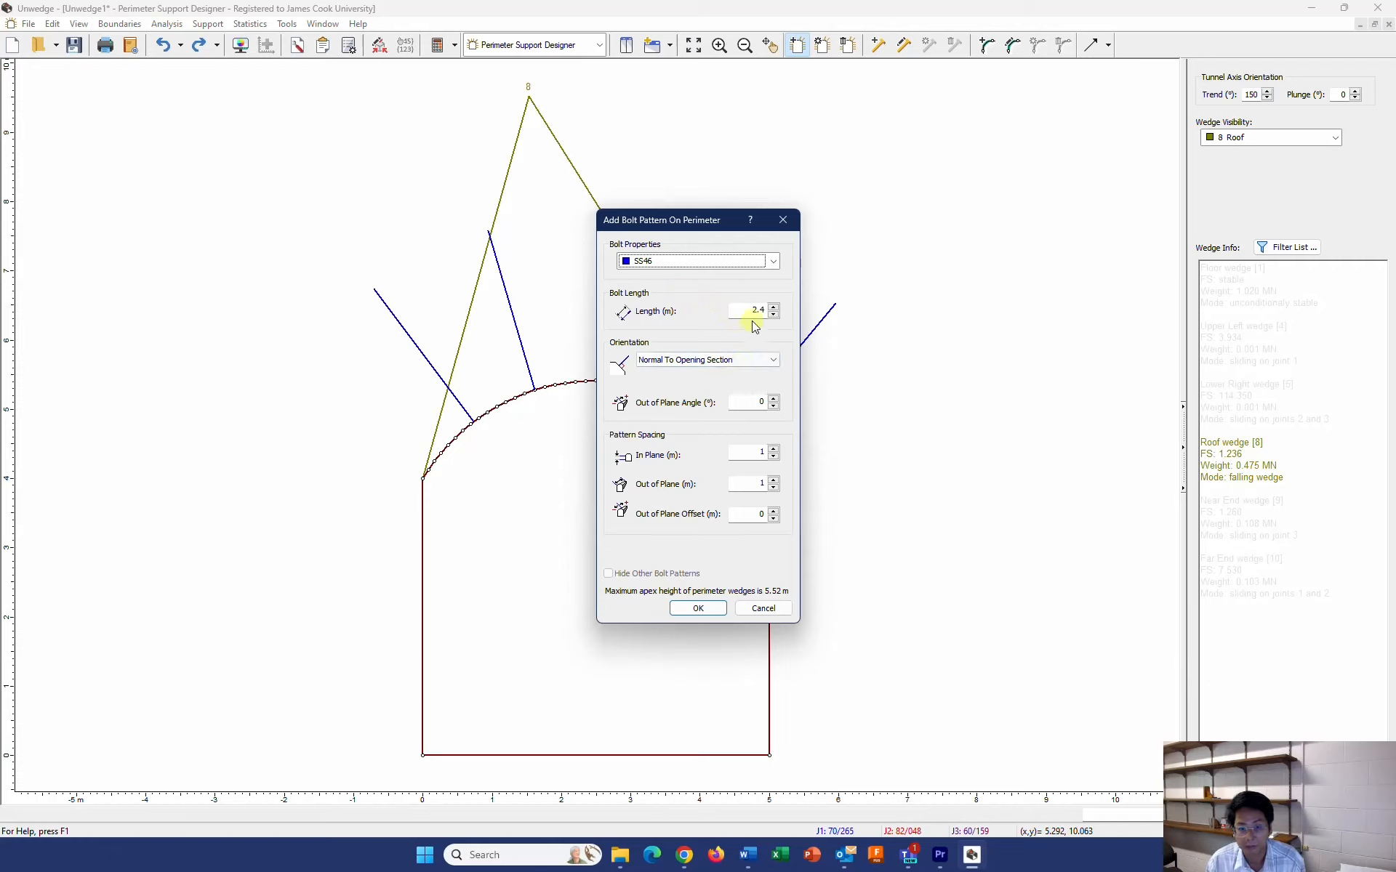
pyautogui.click(698, 608)
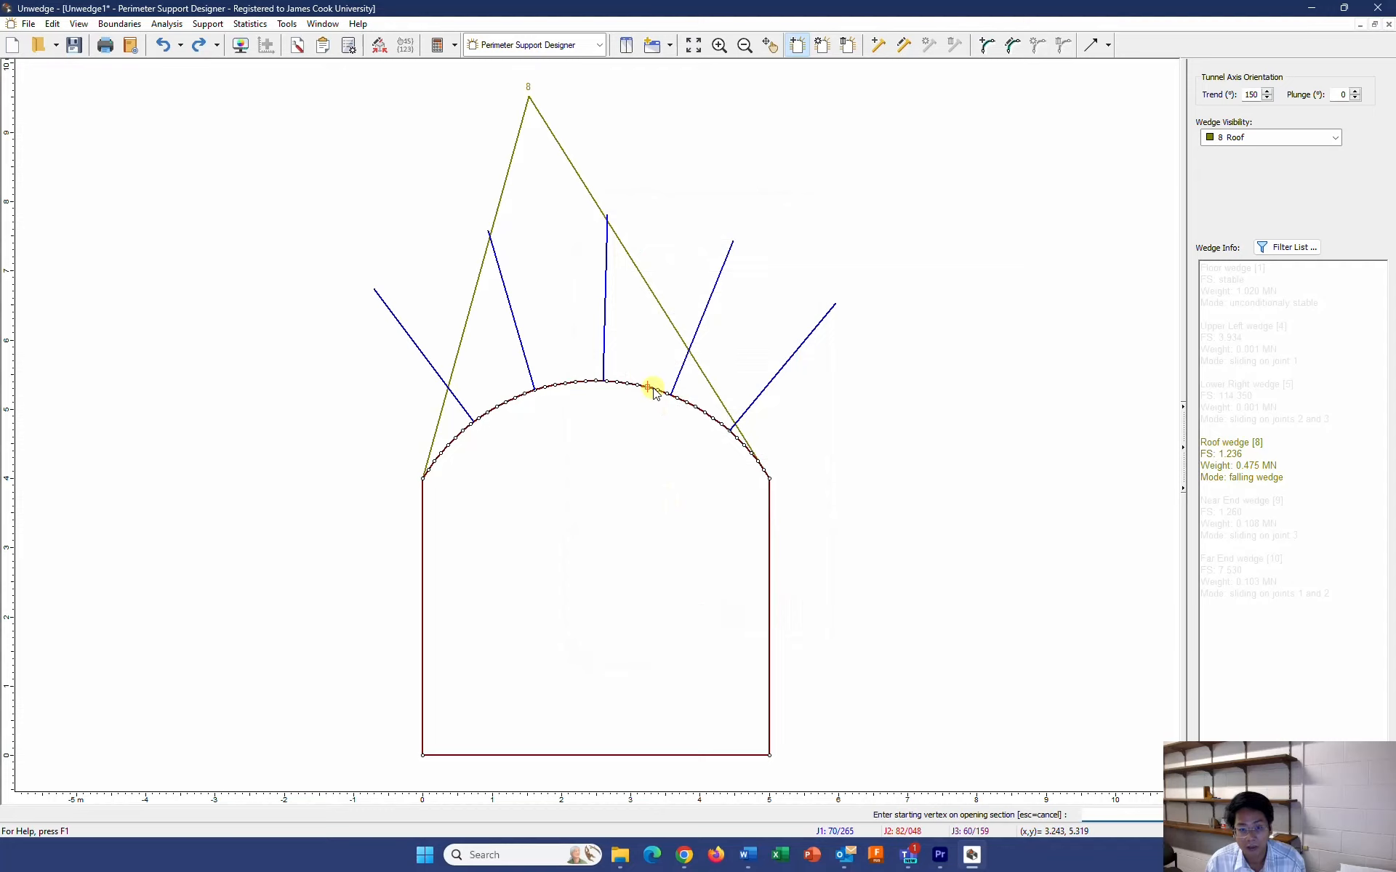
pyautogui.click(652, 390)
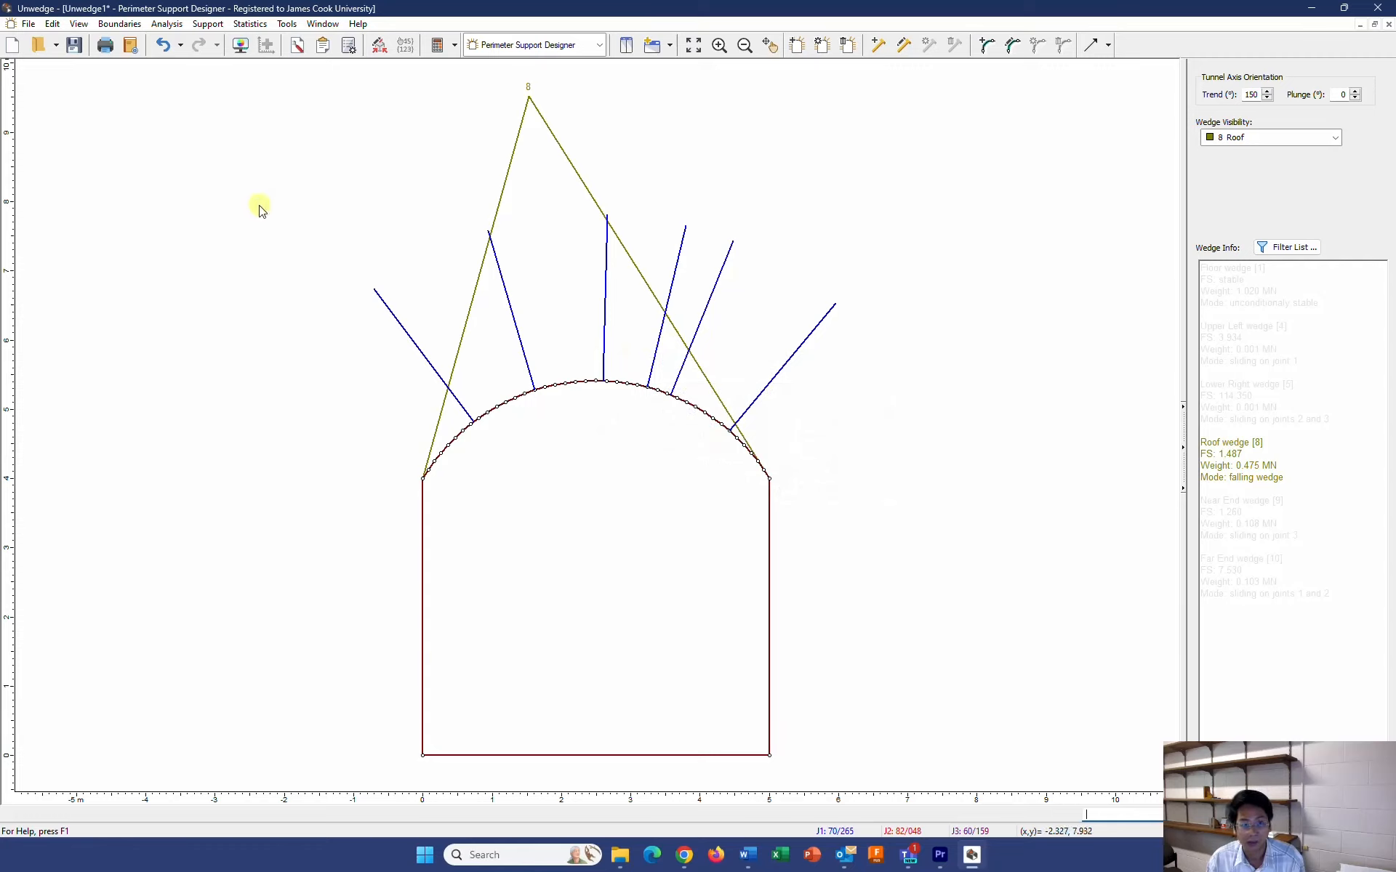
# Switch to the 3D wedge view and examine from several angles how the bolts intersect the roof wedge
pyautogui.click(77, 24)
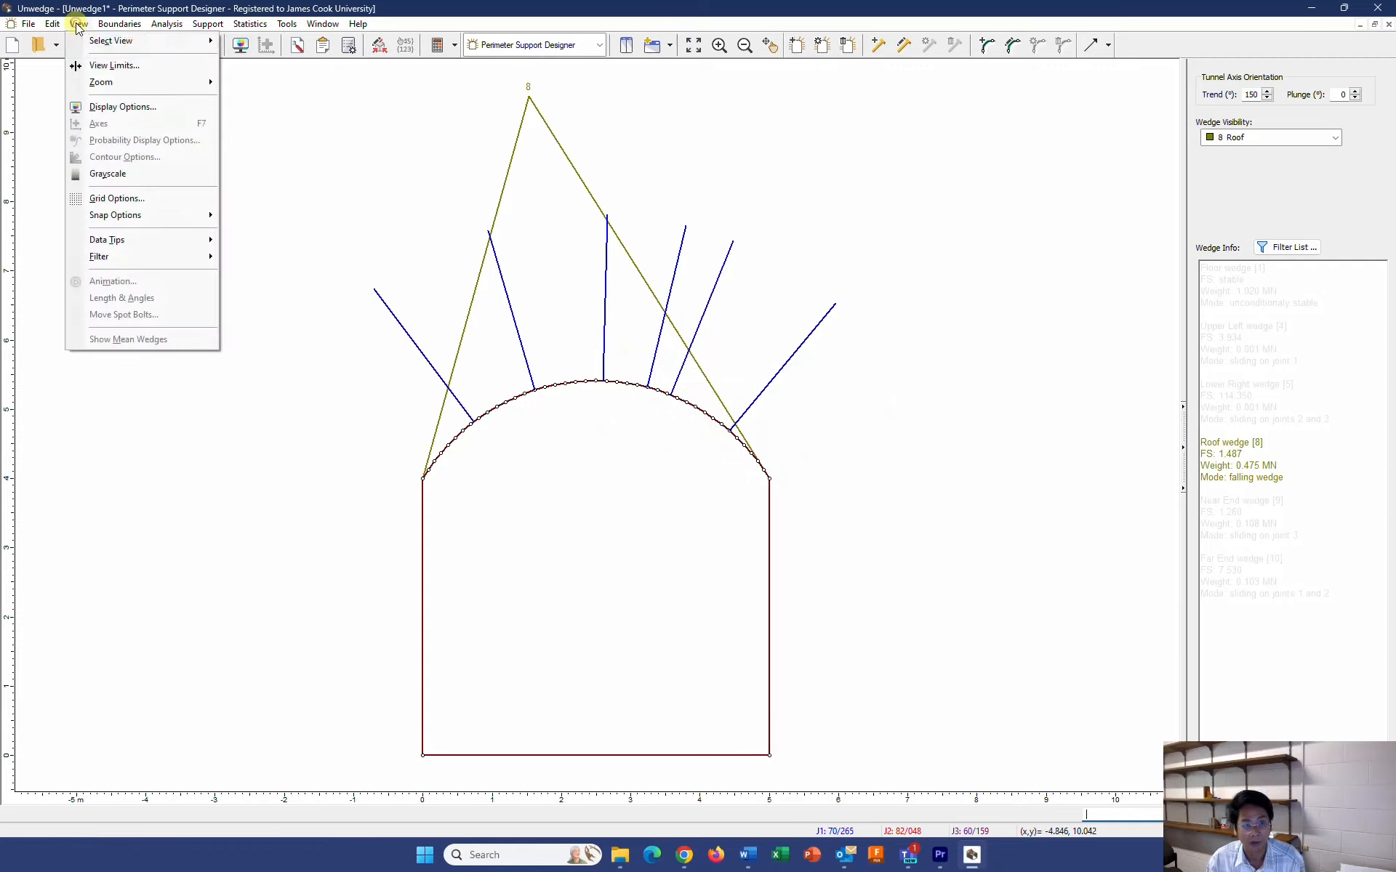
pyautogui.moveTo(185, 42)
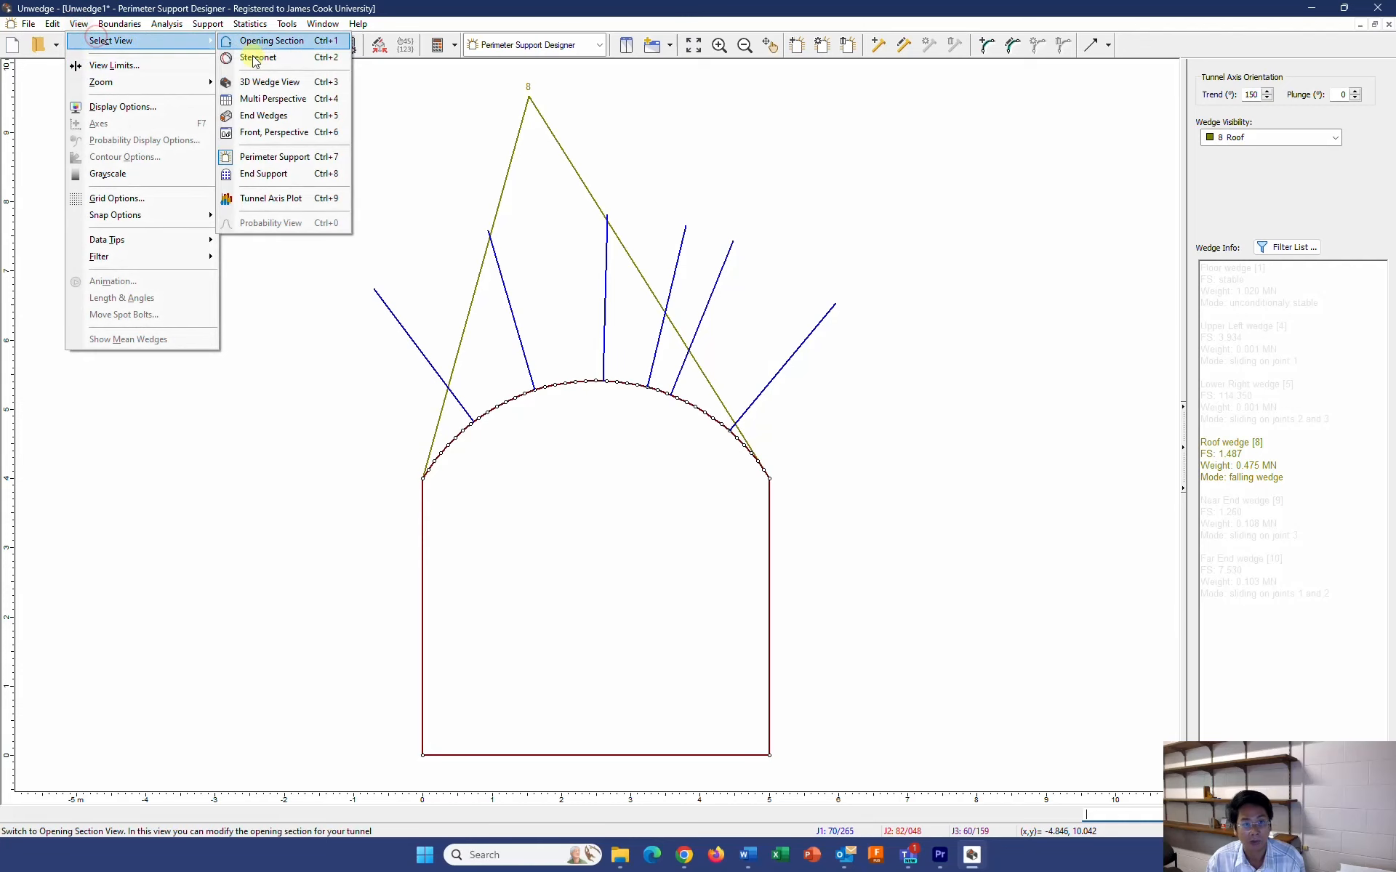
pyautogui.click(255, 82)
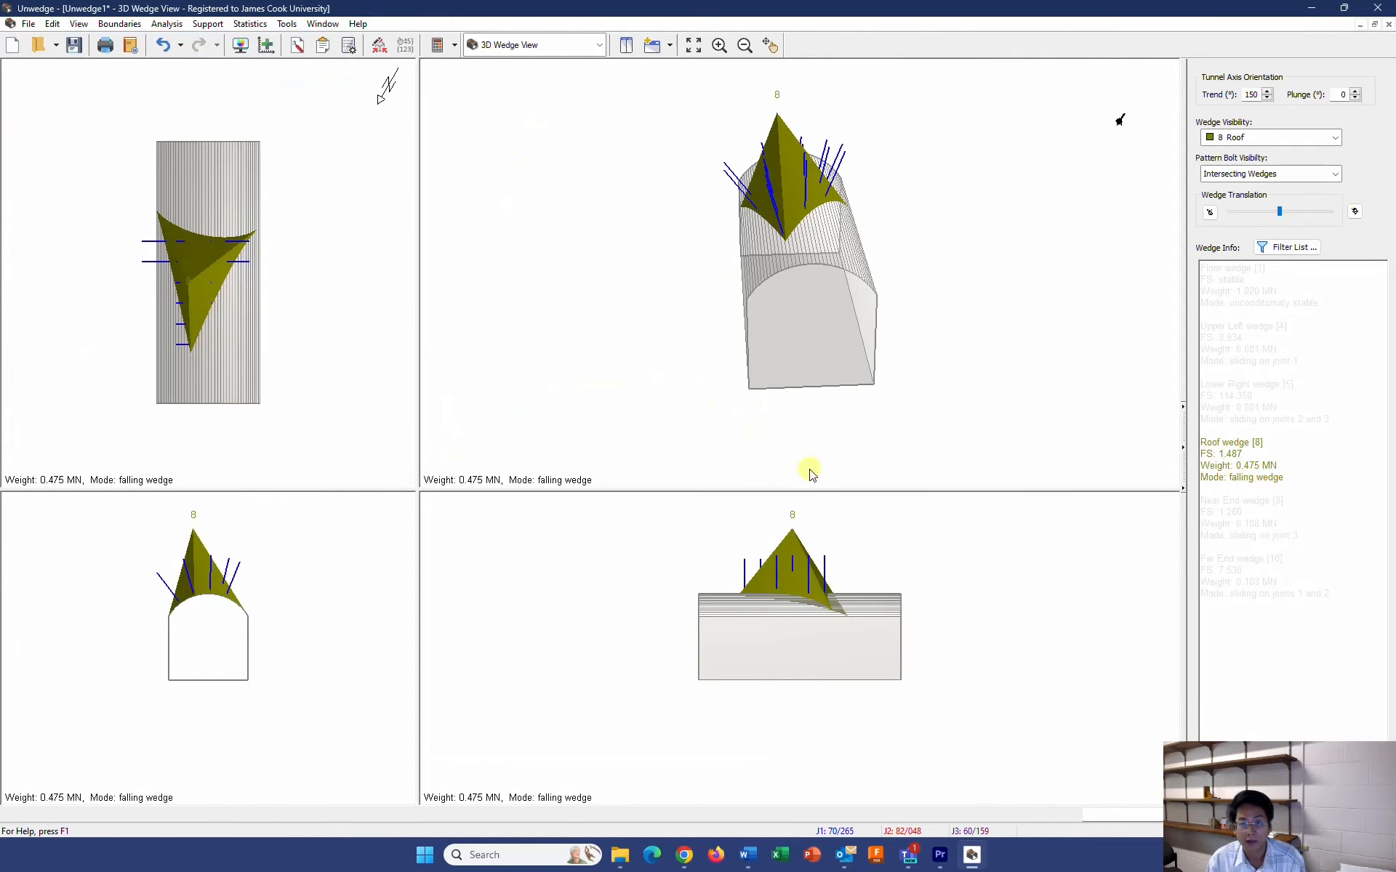
pyautogui.moveTo(733, 646); pyautogui.dragTo(724, 662, button='middle')
pyautogui.moveTo(768, 256); pyautogui.dragTo(730, 242)
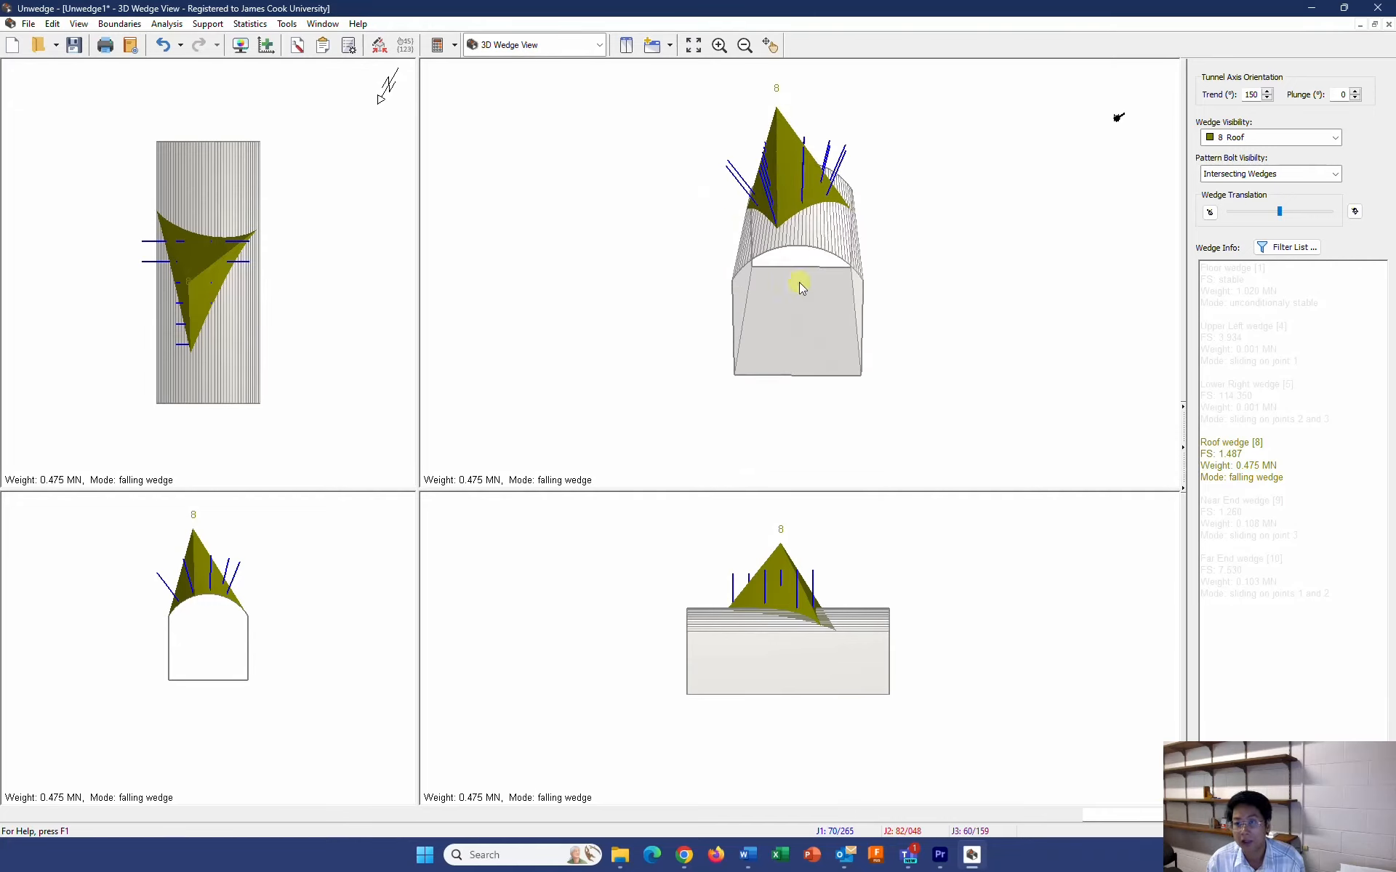
pyautogui.moveTo(801, 284); pyautogui.dragTo(834, 253)
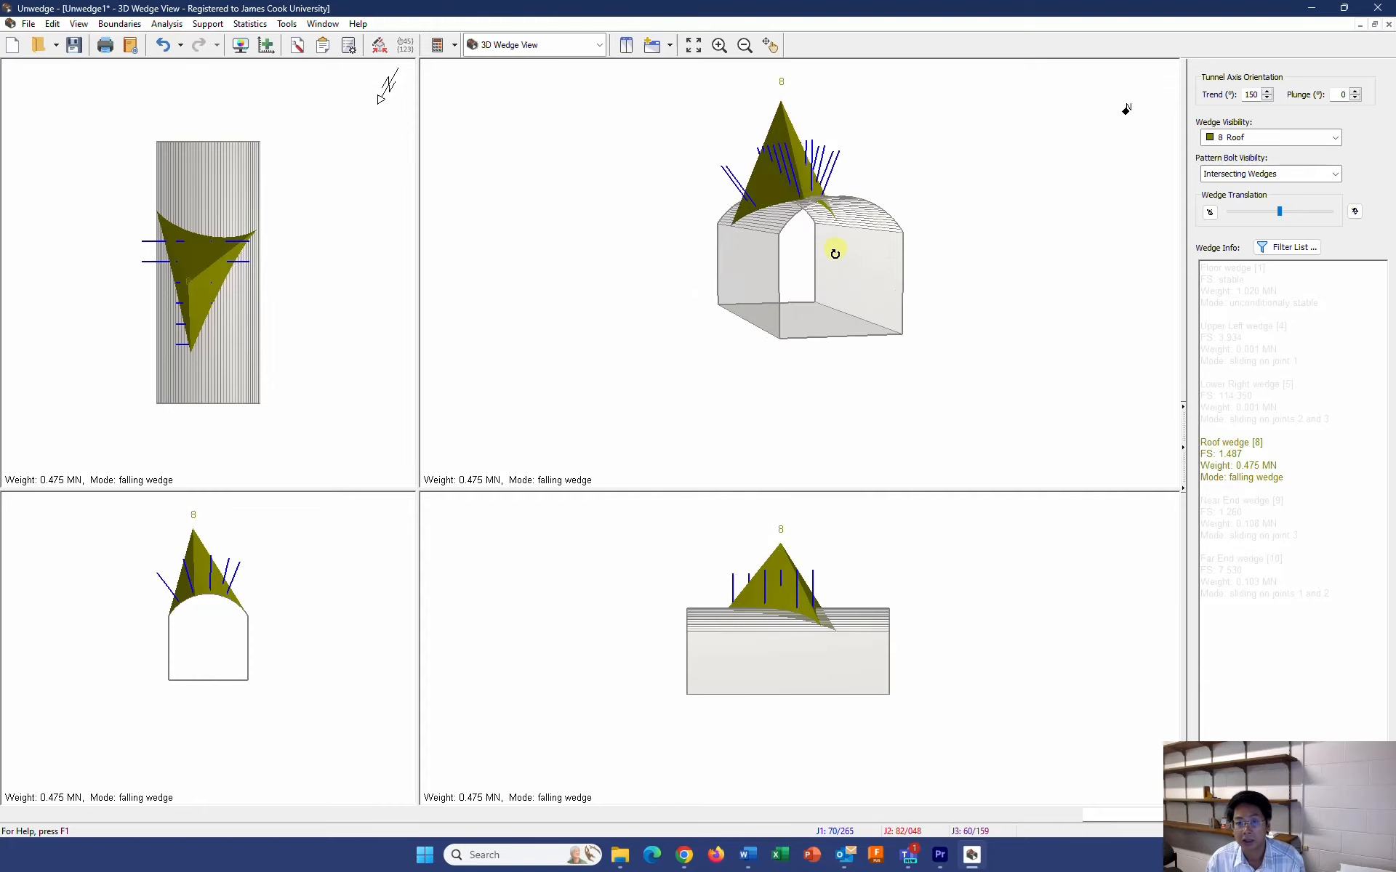